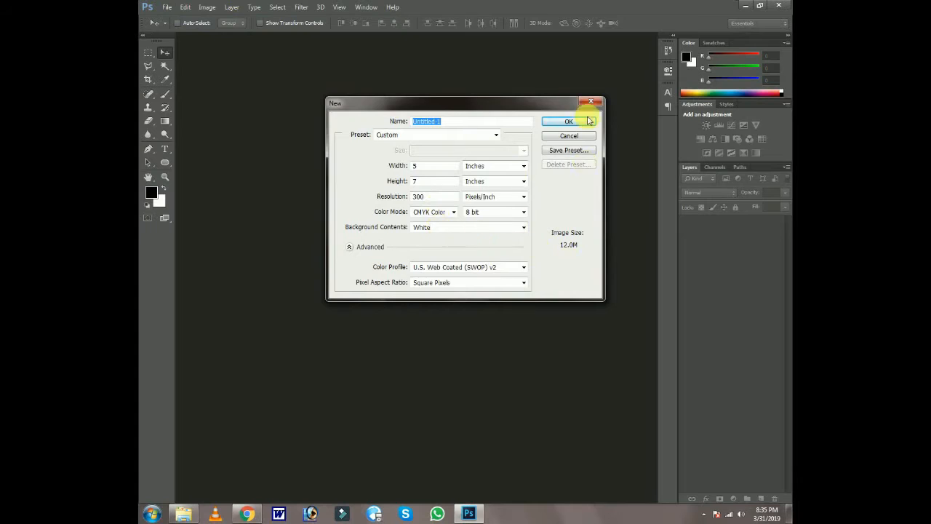
Create a 5 by 7 inch CMYK document at 300 pixels/inch with a white background.
click(569, 121)
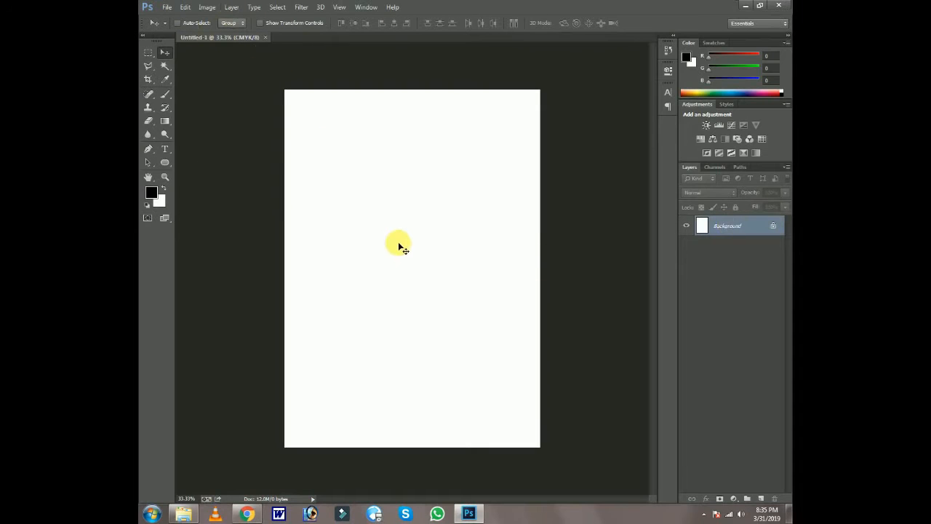
key(ctrl+r)
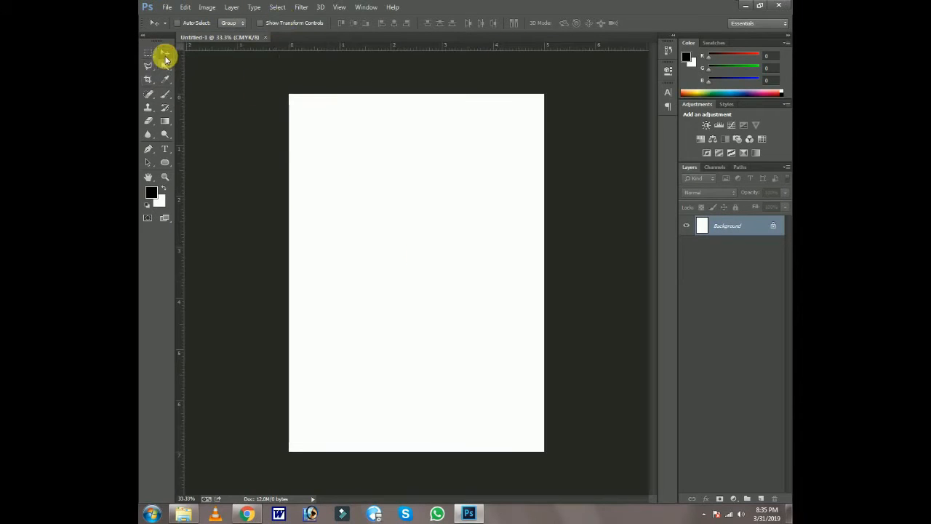
key(ctrl+r)
Draw a closed, unfilled Pen shape over the page's upper part with a curved lower edge.
click(147, 149)
click(232, 22)
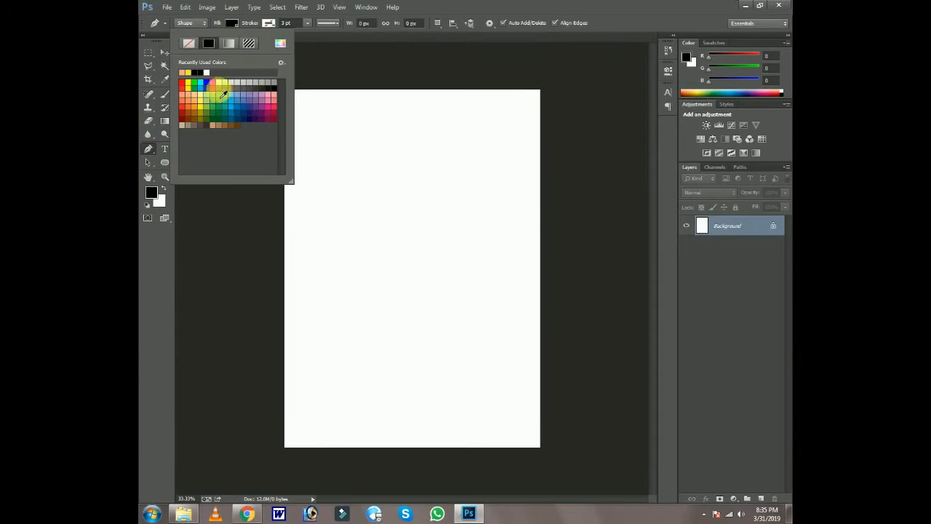
click(191, 42)
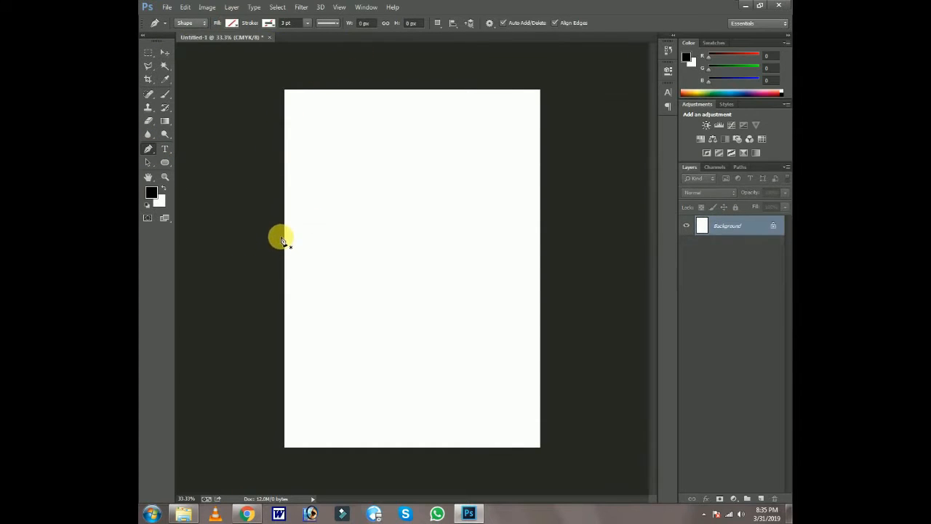
click(282, 241)
drag(545, 171, 682, 48)
drag(546, 169, 545, 69)
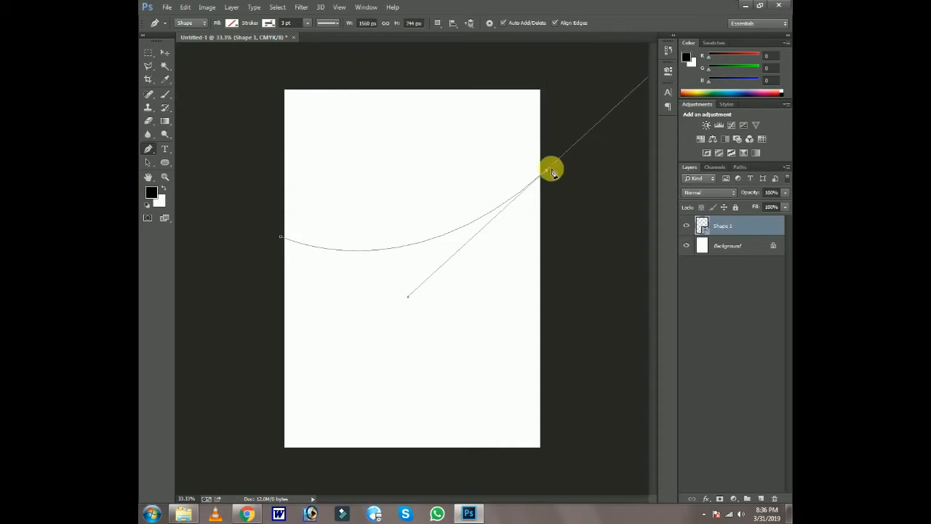
alt+click(547, 169)
click(545, 70)
click(275, 72)
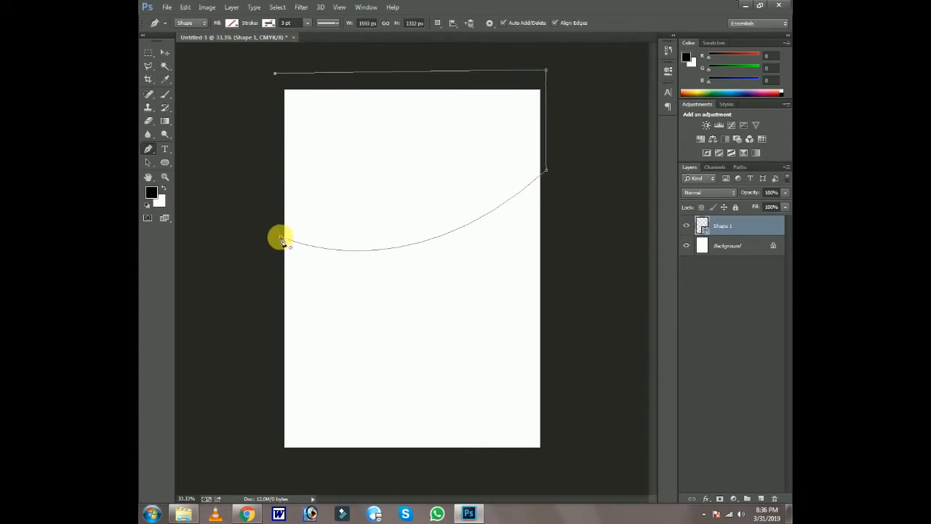
click(281, 236)
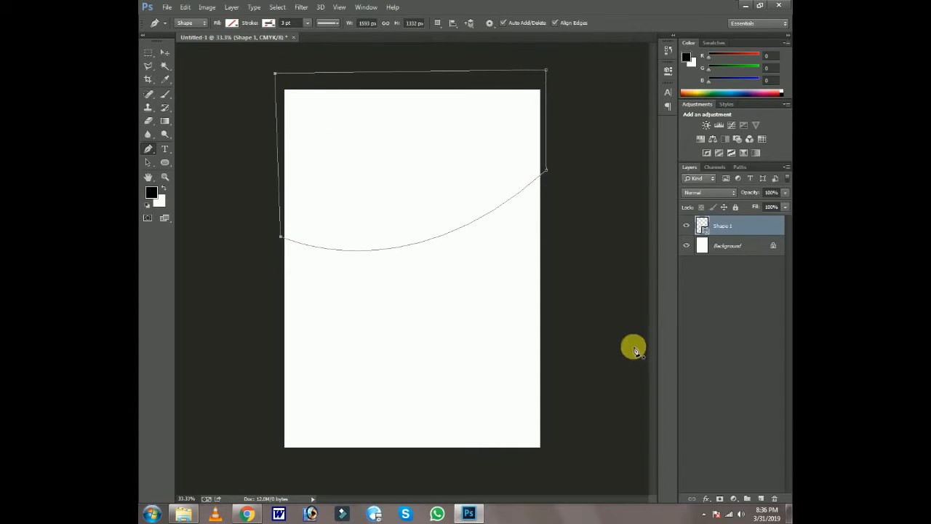
Set the Pen tool to Path mode.
click(188, 22)
click(192, 45)
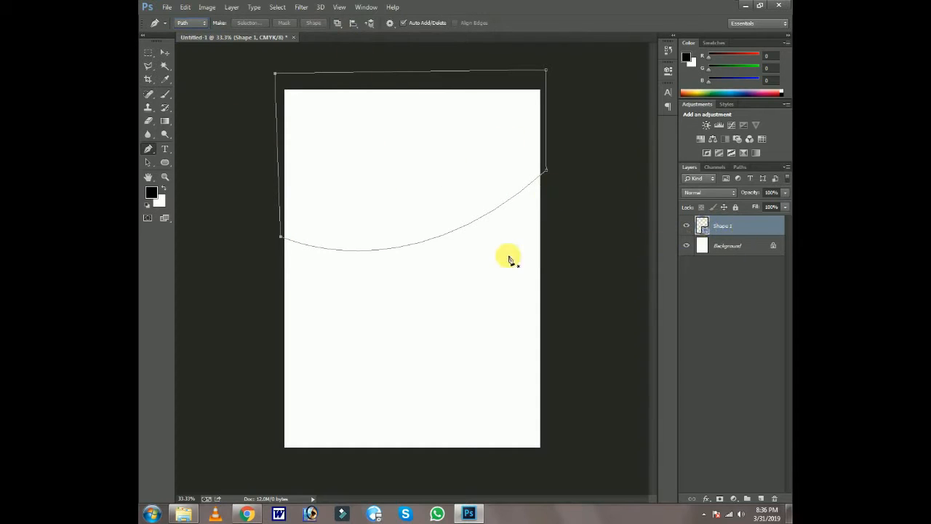
Try to recolor the unfilled shape orange, and delete its layer.
double_click(702, 226)
click(652, 391)
click(654, 376)
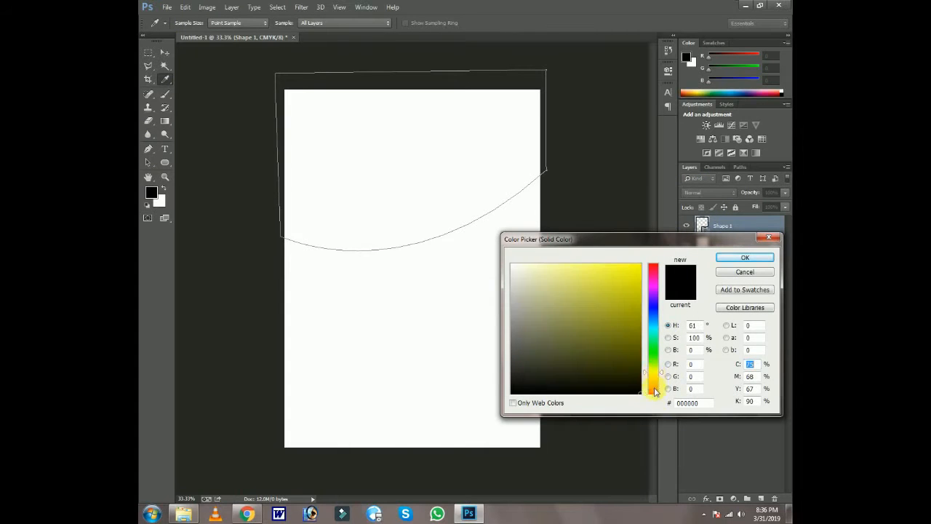
click(654, 384)
drag(577, 284, 607, 280)
click(745, 258)
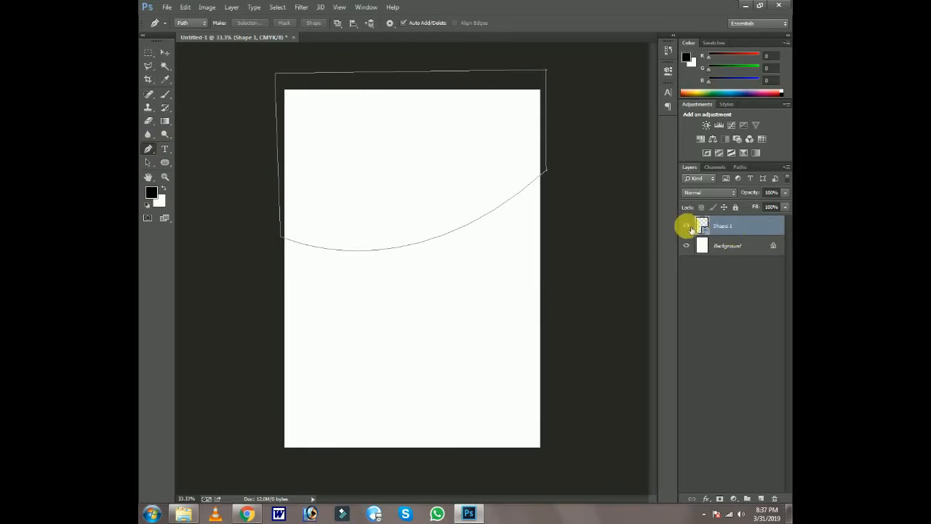
drag(723, 229, 773, 498)
Add an empty layer and draw a closed path around the page's upper part with a downward-curving lower edge.
click(760, 498)
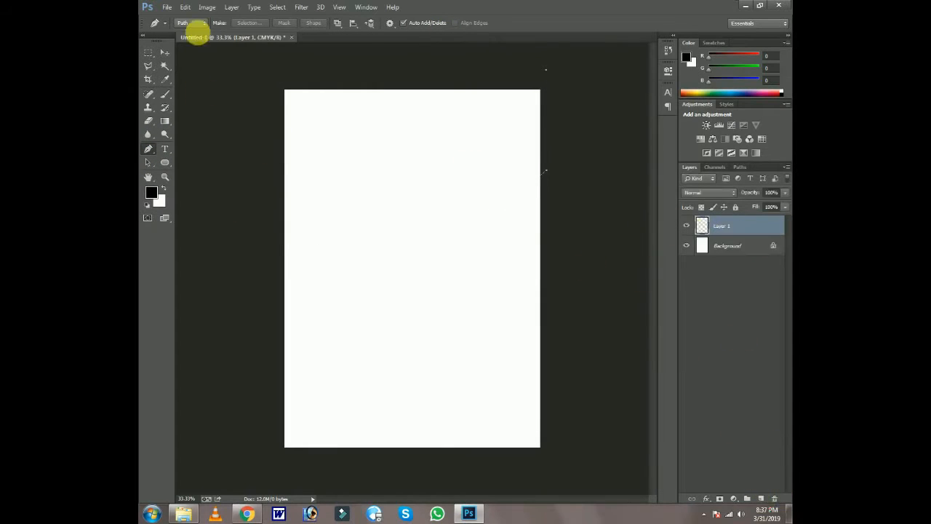
click(280, 231)
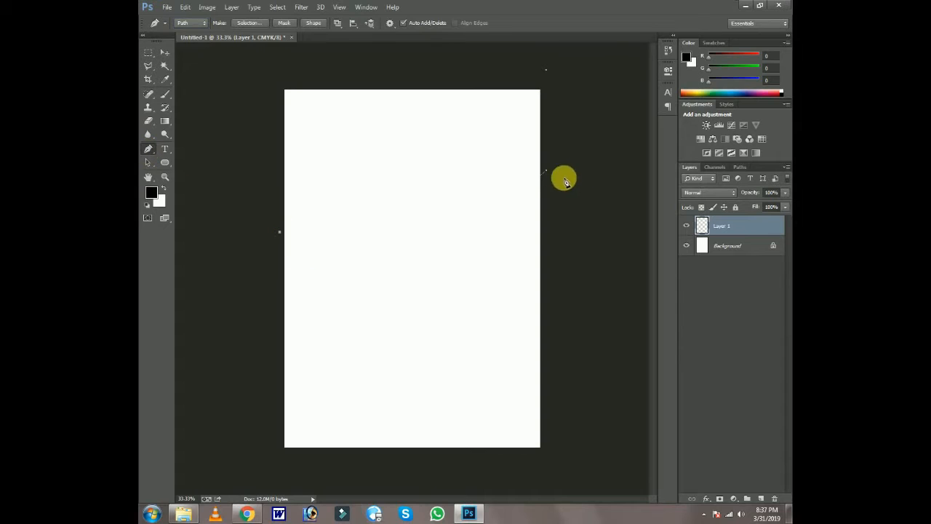
drag(546, 171, 673, 42)
alt+click(547, 170)
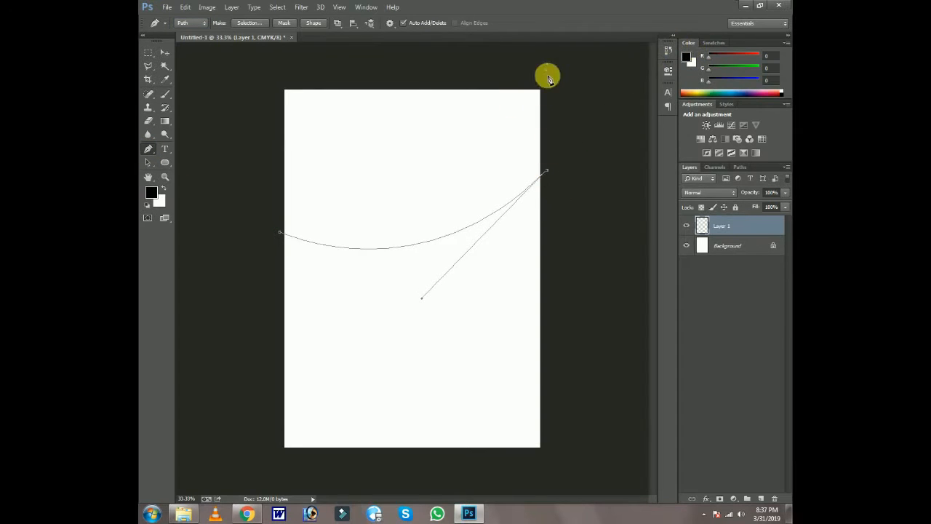
click(547, 71)
click(276, 78)
click(279, 232)
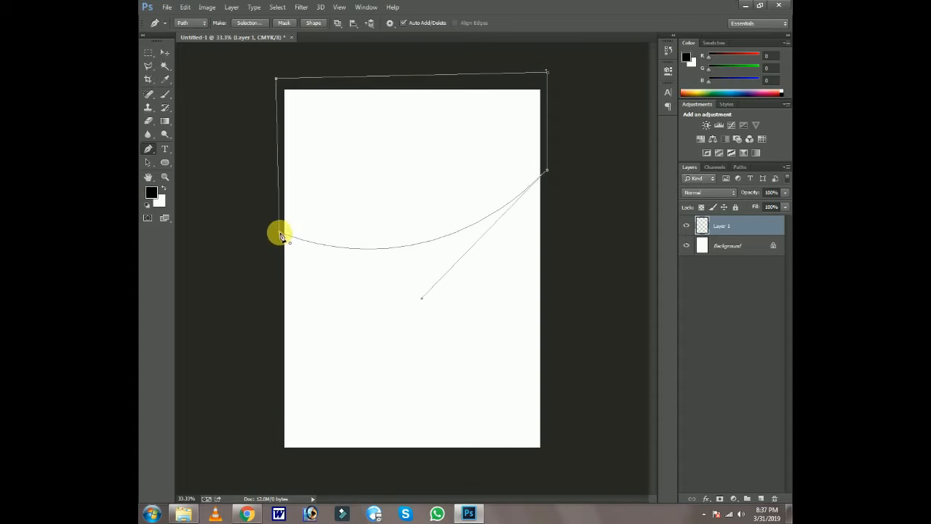
Convert the curved path into a shape layer and fill it with light orange.
click(320, 24)
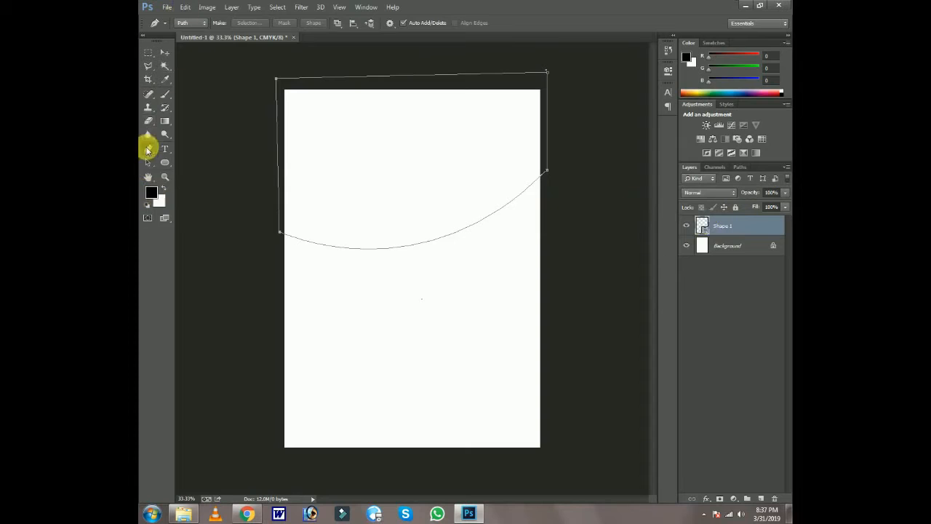
click(197, 23)
click(188, 34)
click(231, 22)
click(203, 101)
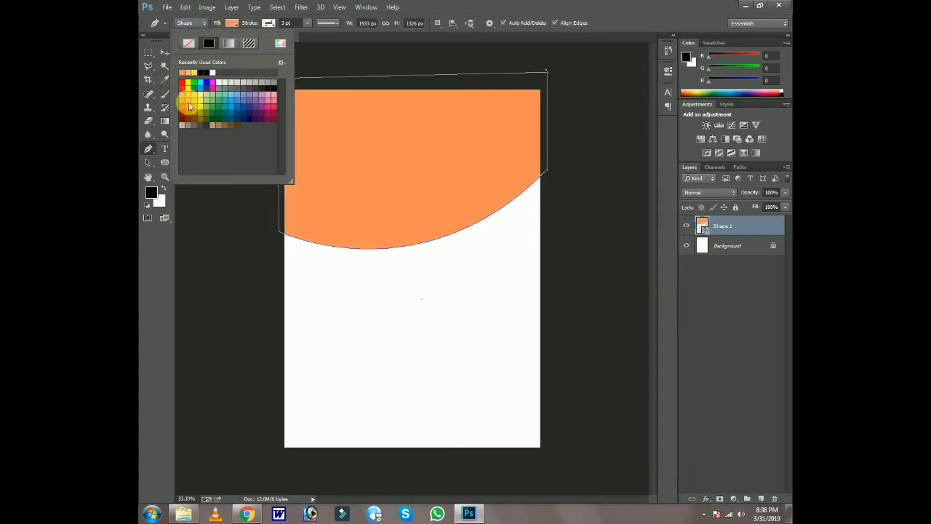
click(227, 22)
Place the hamburger-day image over the page's upper part and clip it to the orange shape.
click(184, 513)
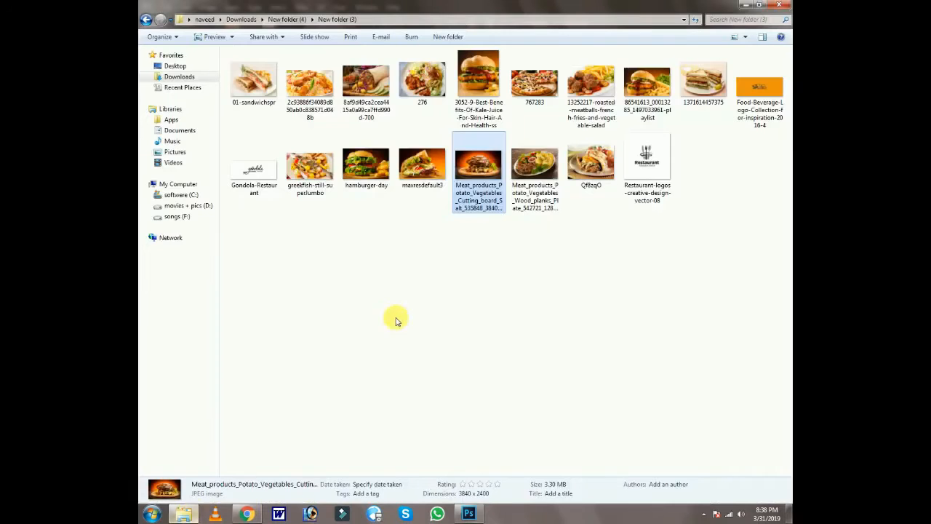
click(647, 81)
click(366, 163)
drag(473, 398, 433, 221)
drag(477, 275, 478, 170)
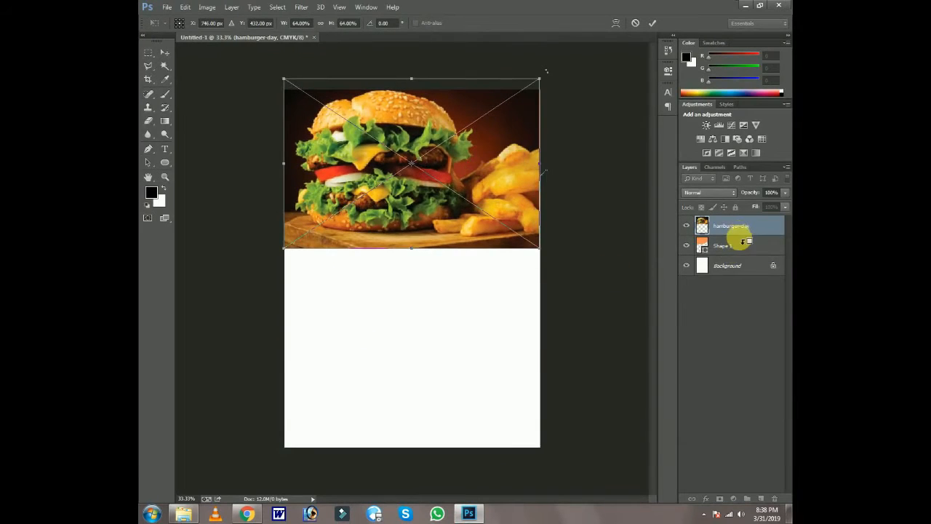
double_click(457, 172)
alt+click(739, 236)
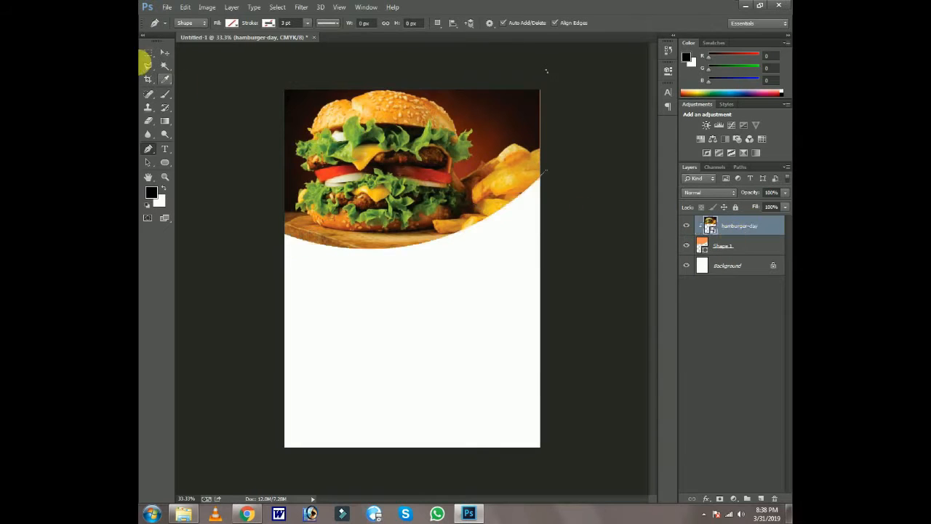
Enlarge the burger photo to about 5.13 by 3.42 inches and reposition it to cover the whole curved shape.
click(165, 53)
key(ctrl+t)
drag(541, 249, 546, 255)
drag(487, 179, 493, 183)
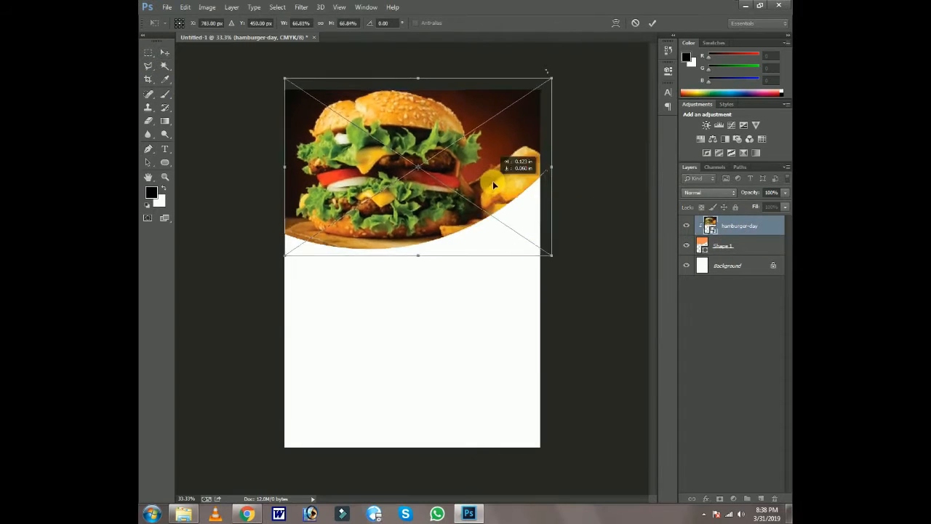
mouse_move(553, 257)
mouse_down()
mouse_move(516, 208)
mouse_move(548, 258)
mouse_up()
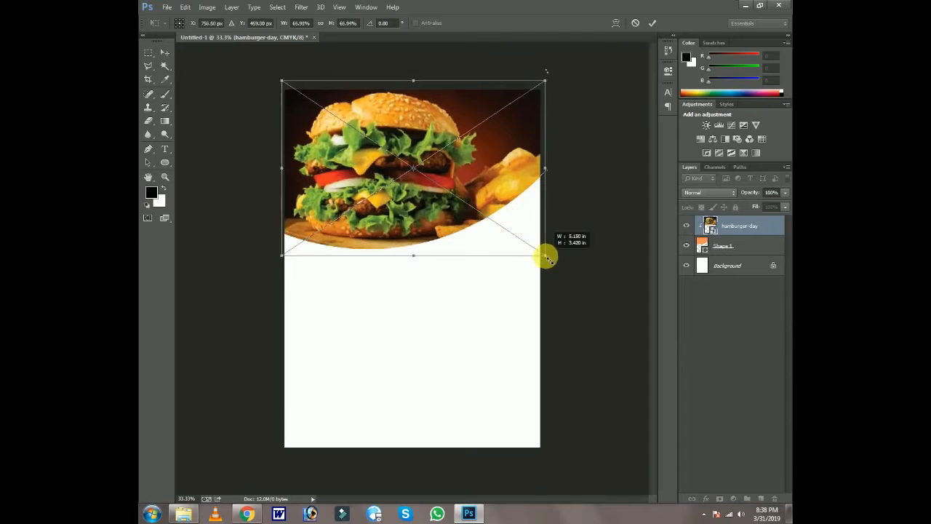
drag(526, 191, 524, 188)
key(Return)
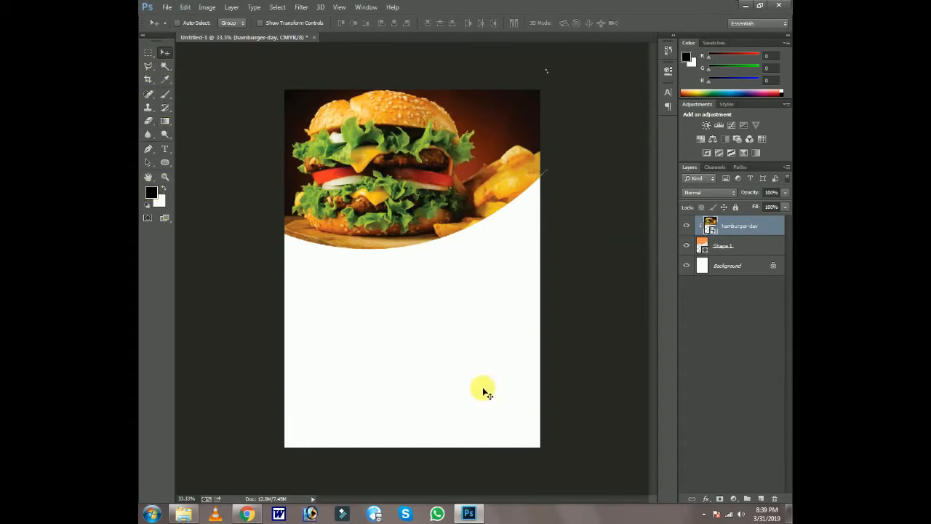
Add an empty layer directly above the Background and set the Pen tool to Path mode.
click(750, 274)
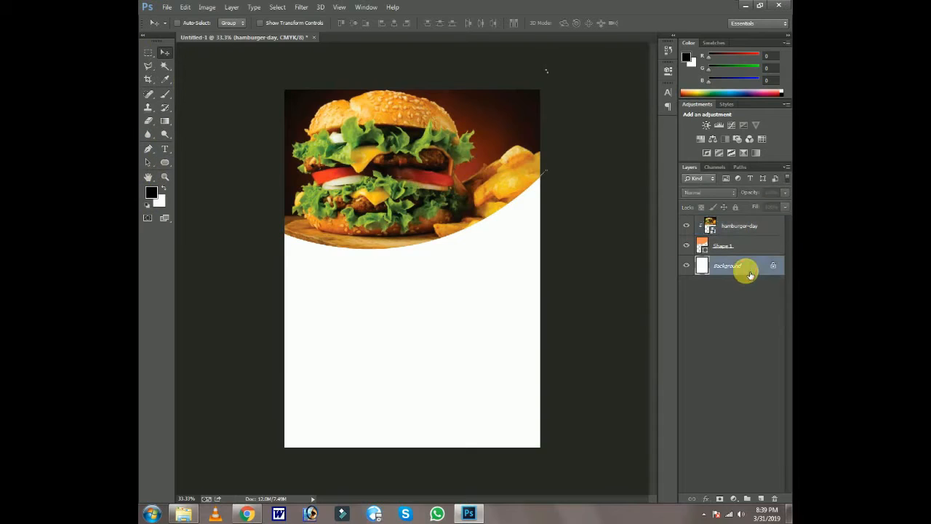
click(761, 499)
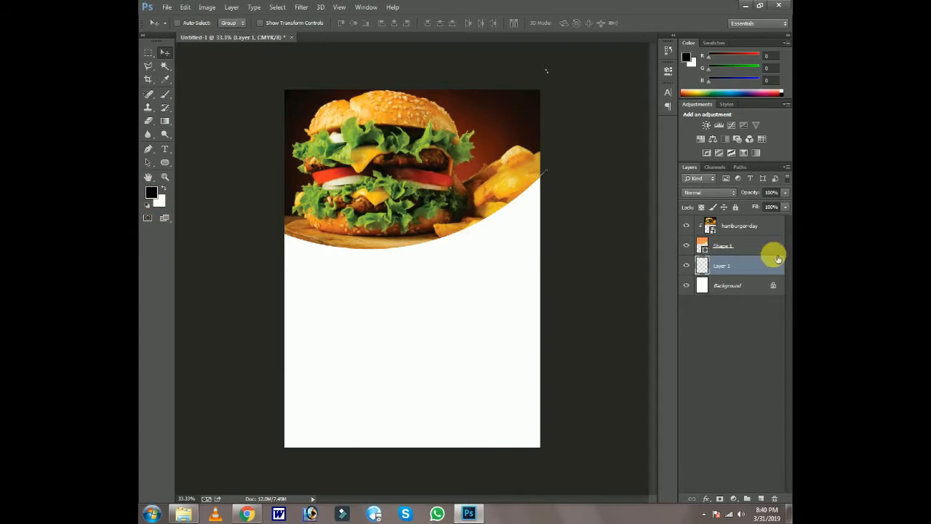
click(150, 150)
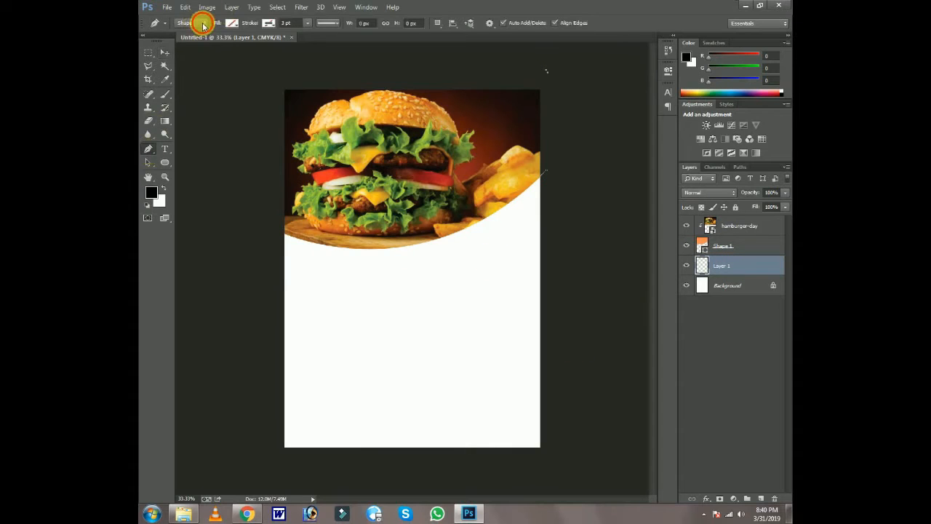
click(203, 25)
click(188, 37)
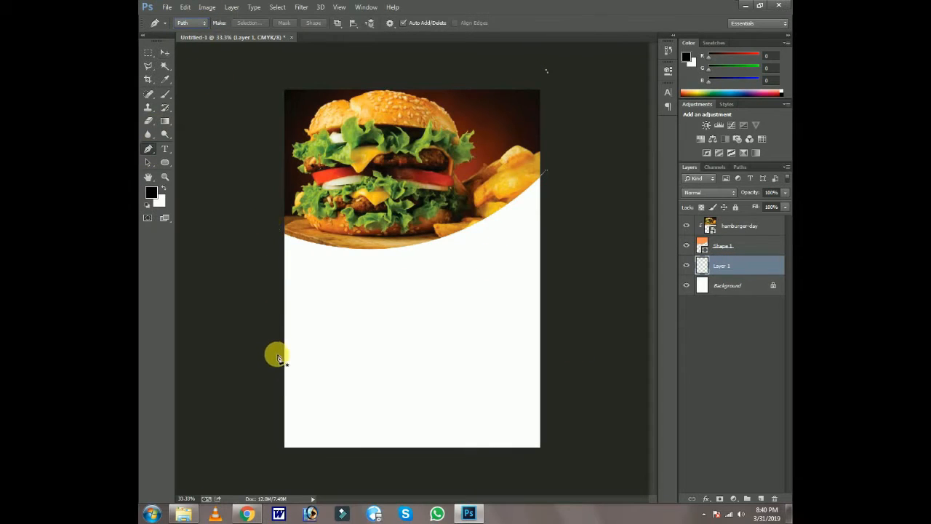
Draw a diagonal path line from just outside the page's right edge below the photo down to its left edge.
click(545, 191)
click(281, 318)
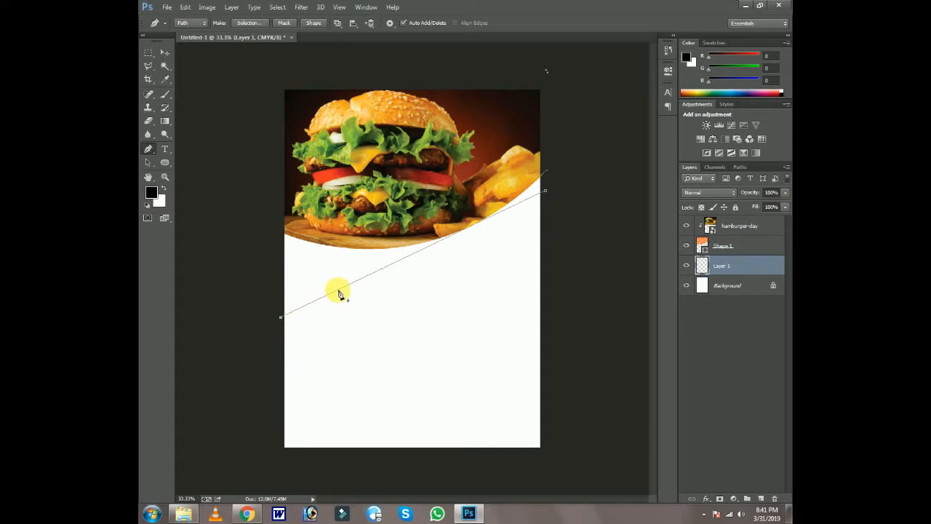
key(ctrl+z)
click(281, 329)
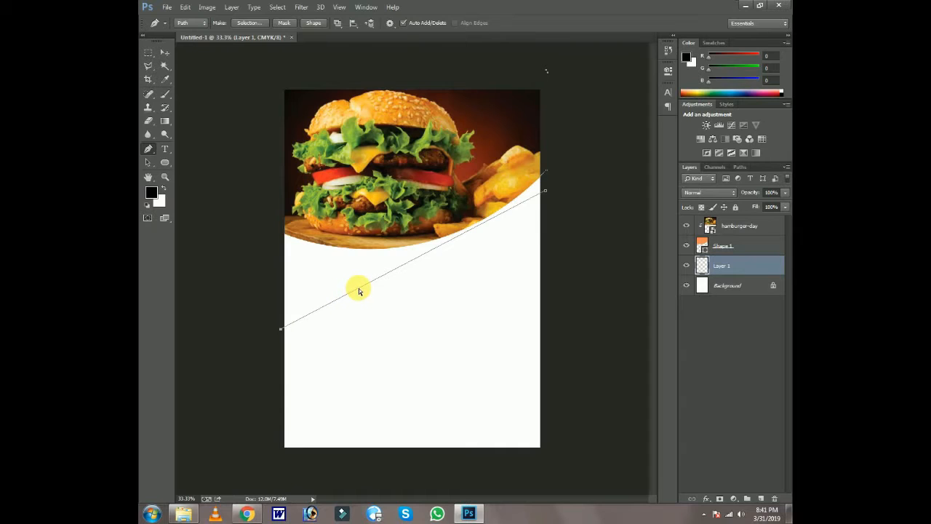
Add an anchor point on the diagonal line and adjust its handles to form a gentle S-curve.
click(354, 292)
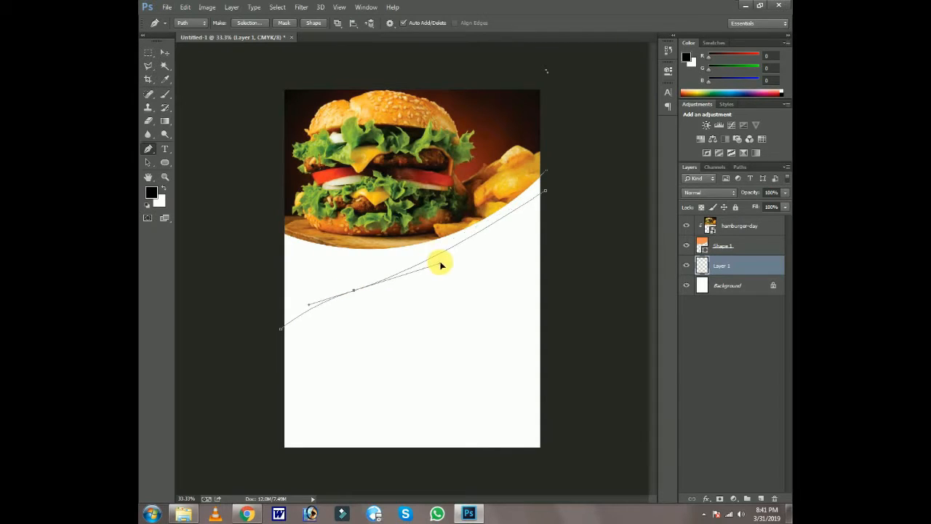
drag(458, 269, 477, 270)
drag(307, 299, 288, 299)
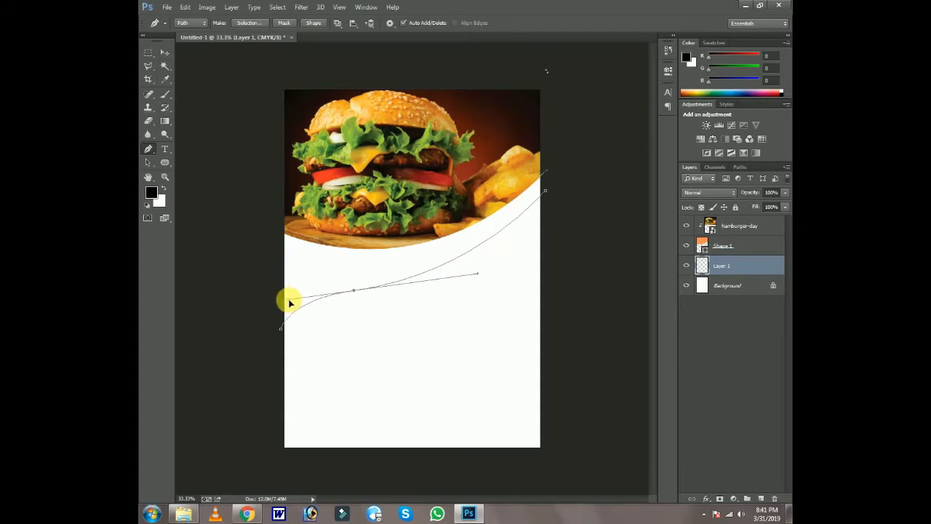
drag(353, 290, 370, 278)
drag(304, 287, 288, 297)
drag(492, 252, 512, 251)
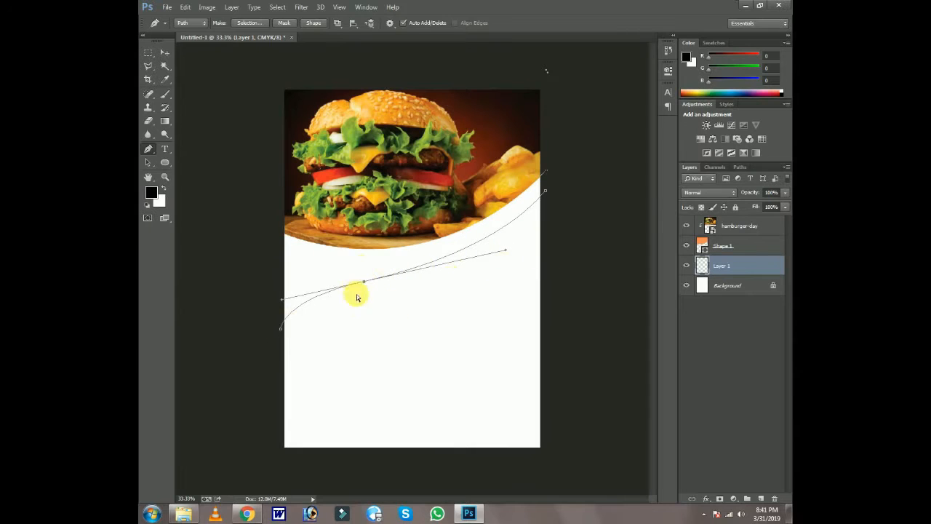
Extend the S-curve path around the page's lower corners and close it at its starting point.
click(277, 457)
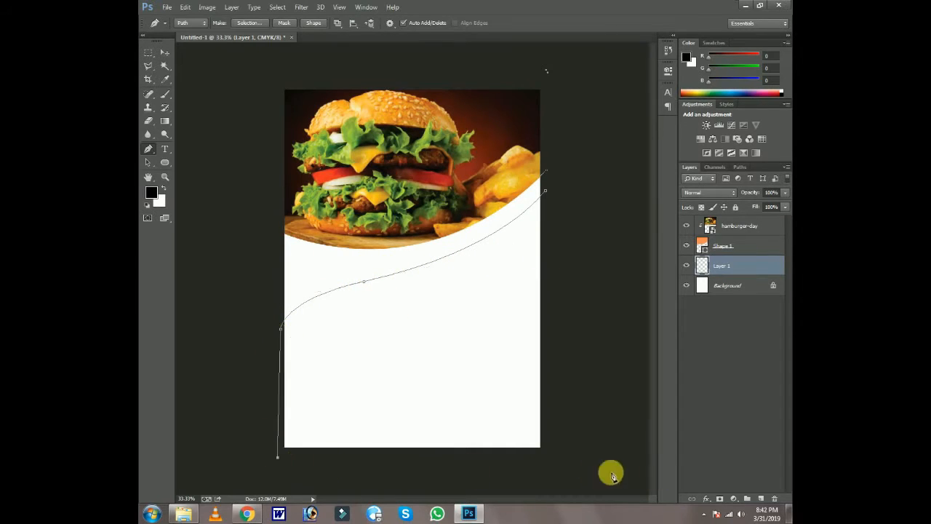
click(547, 456)
click(546, 191)
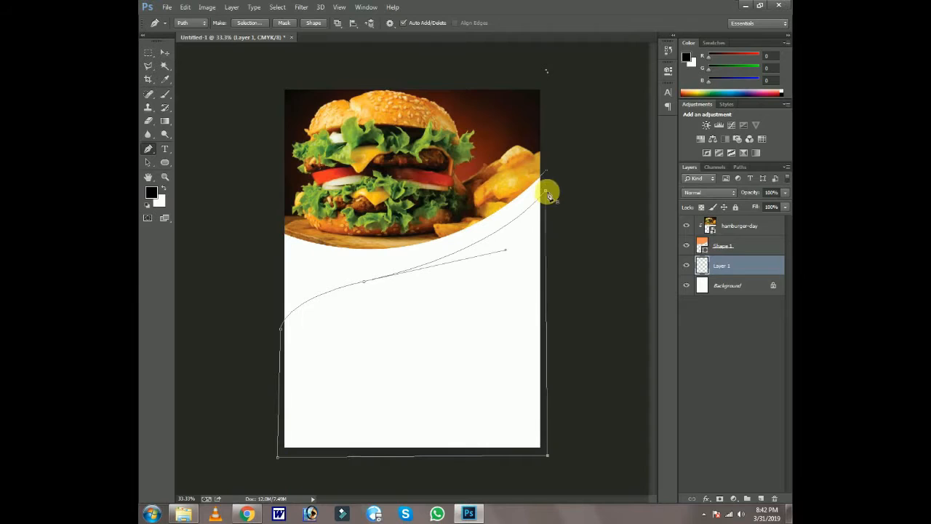
Convert the closed S-curve path into a shape layer and fill it with dark gray.
click(312, 22)
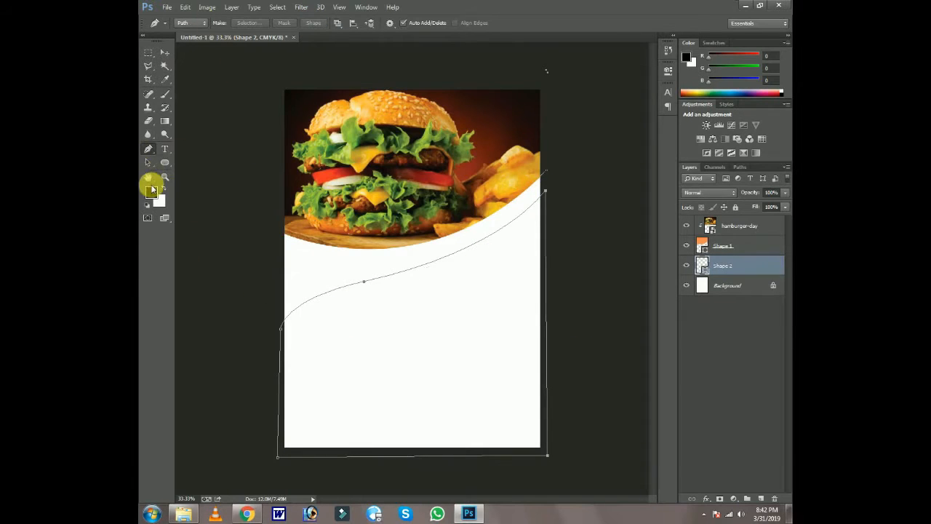
click(201, 24)
click(188, 33)
click(232, 22)
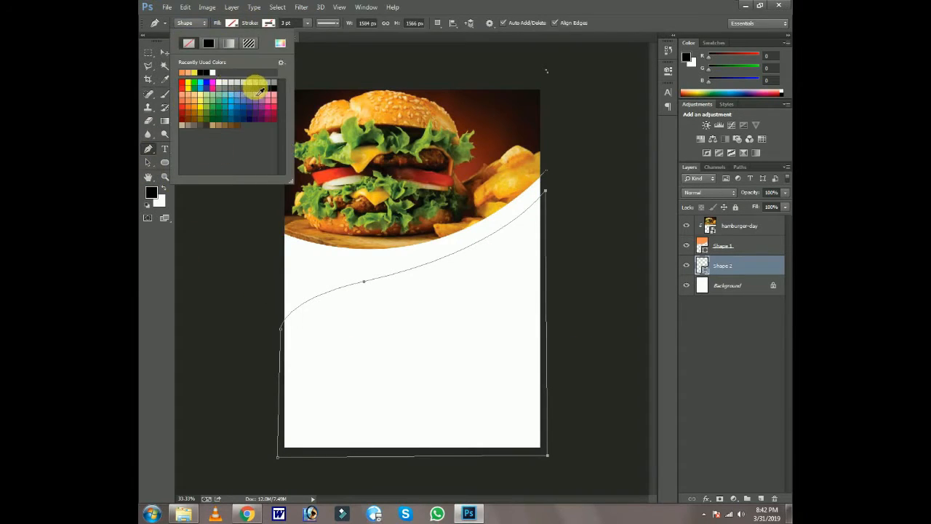
click(253, 86)
Duplicate the Shape 2 layer and shift the lower original up by about 30 px.
click(164, 51)
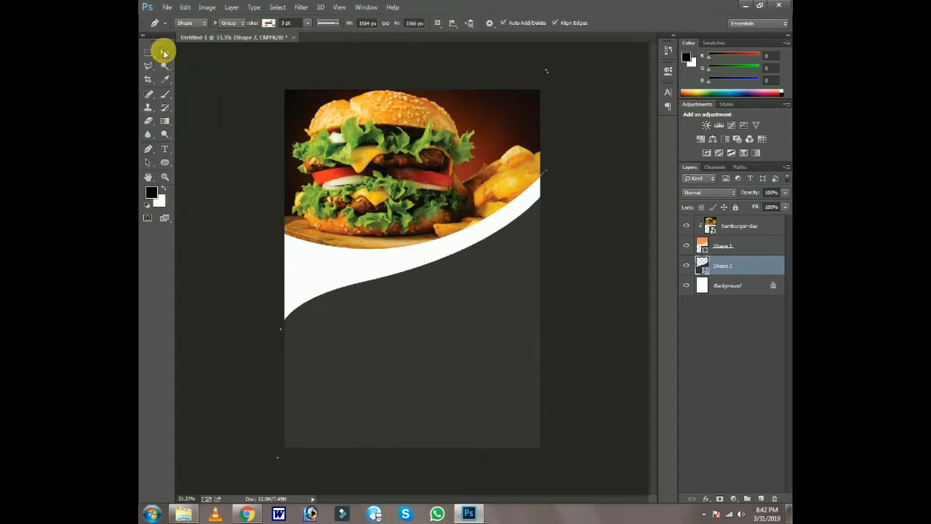
drag(740, 268, 759, 498)
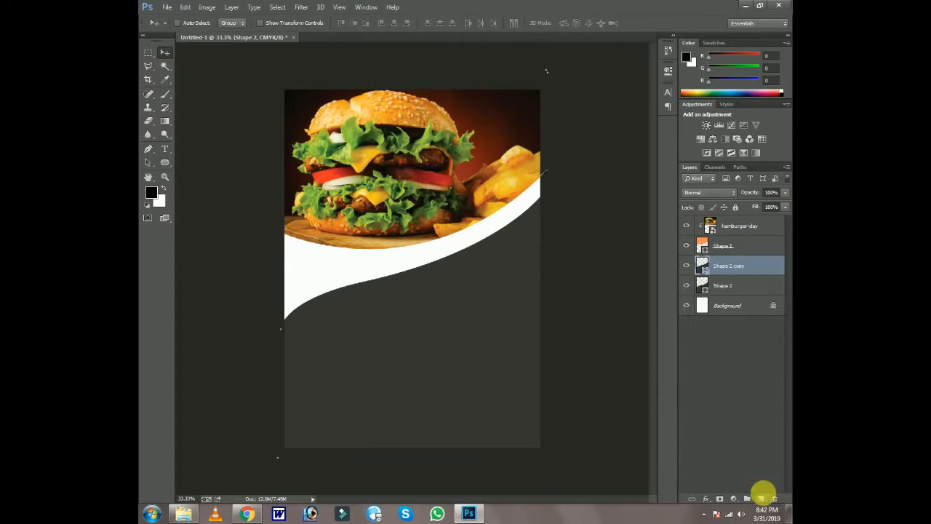
click(735, 285)
key(ctrl+t)
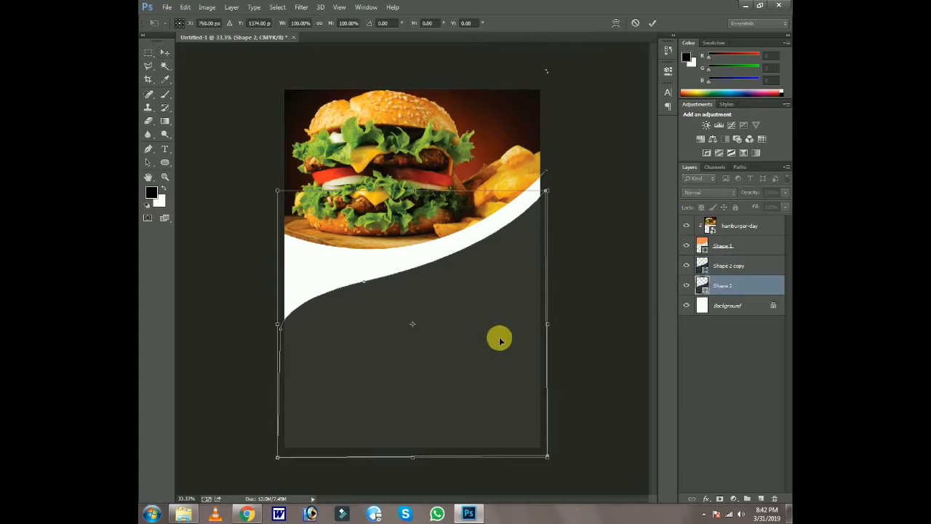
mouse_move(500, 341)
mouse_down()
mouse_move(499, 327)
mouse_move(499, 344)
mouse_up()
key(Return)
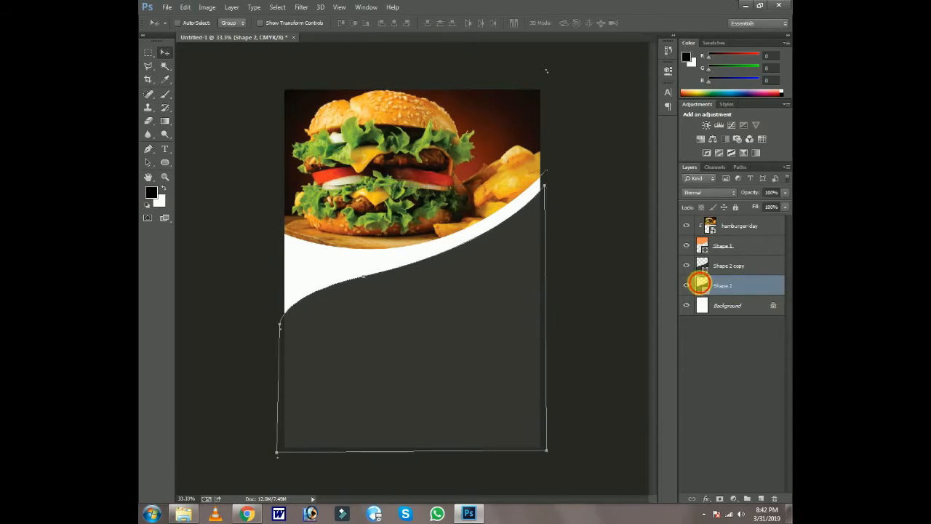
Change the fill colour of the lower Shape 2 layer to white.
double_click(700, 283)
click(511, 264)
click(745, 259)
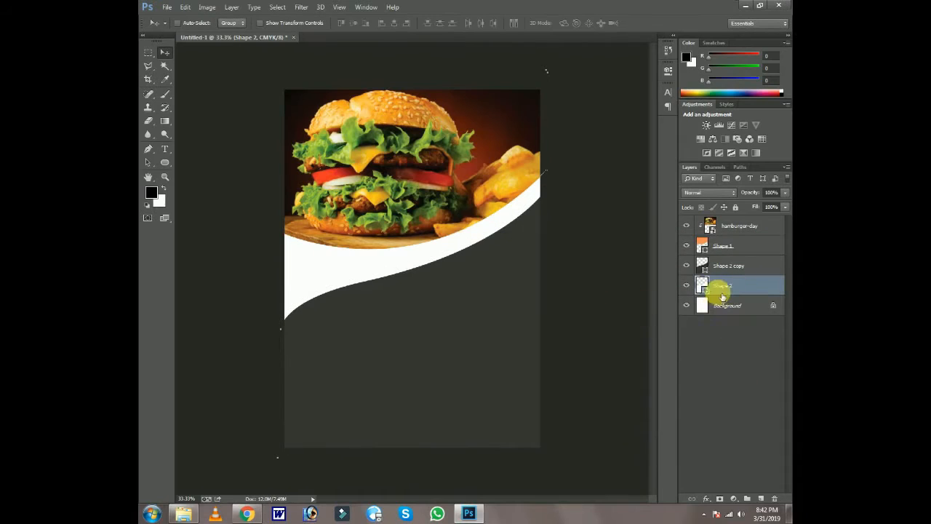
Duplicate the white Shape 2 layer and move the lower original up by about 0.2 in.
drag(731, 286, 761, 498)
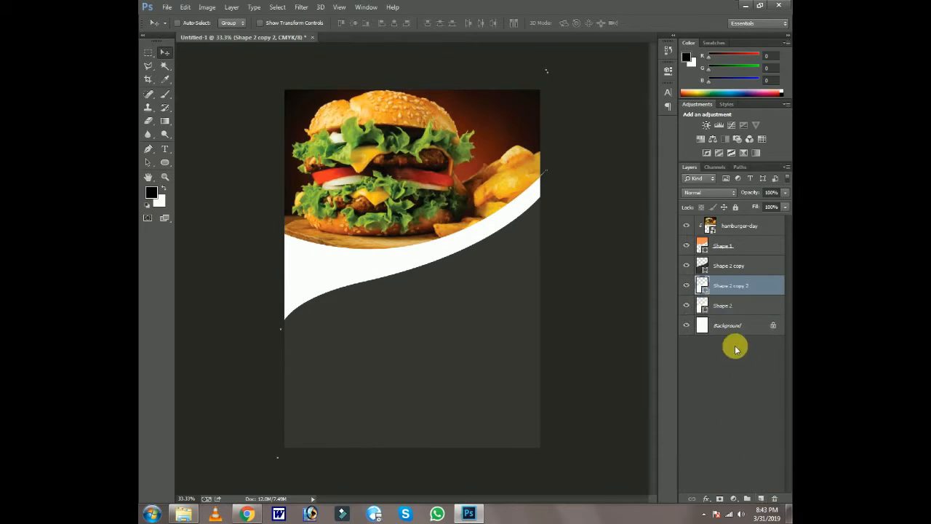
click(734, 306)
key(ctrl+t)
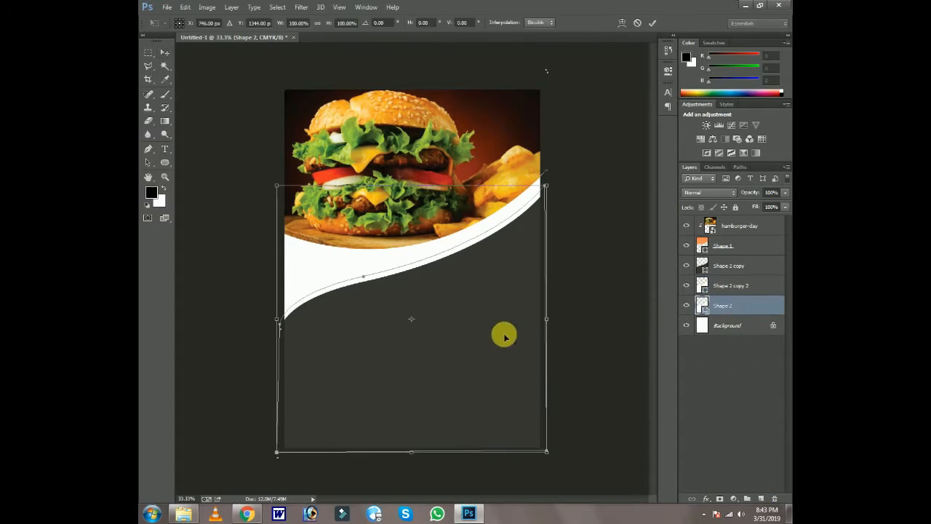
drag(503, 332, 502, 326)
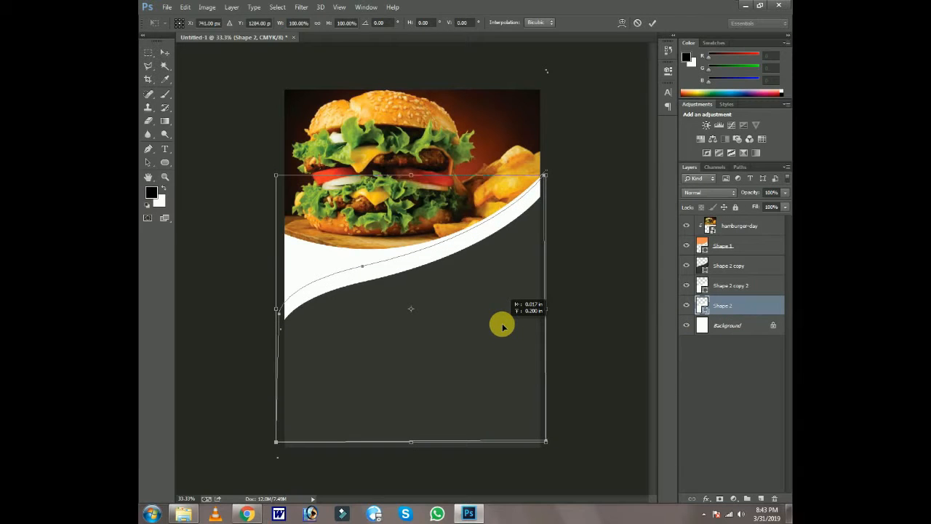
key(Return)
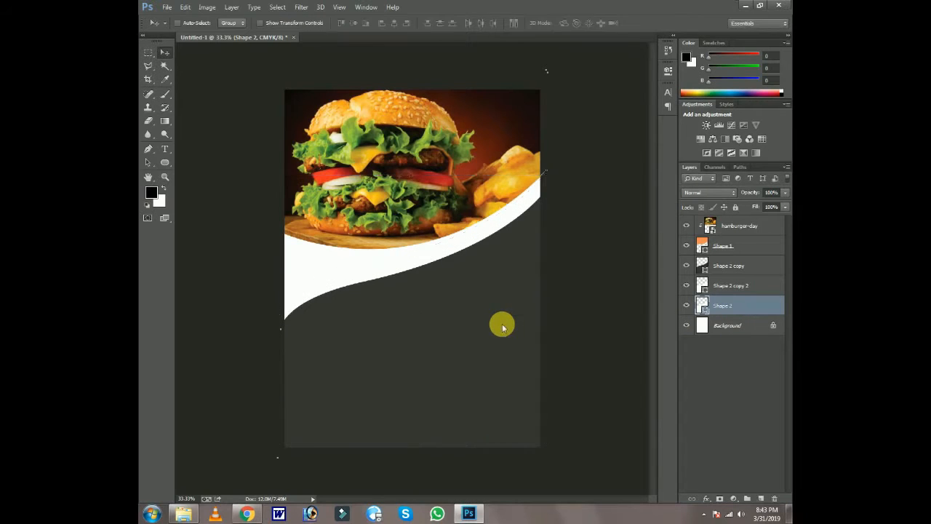
Fill the bottommost Shape 2 layer with red ae1c1c.
double_click(702, 305)
drag(620, 292, 618, 304)
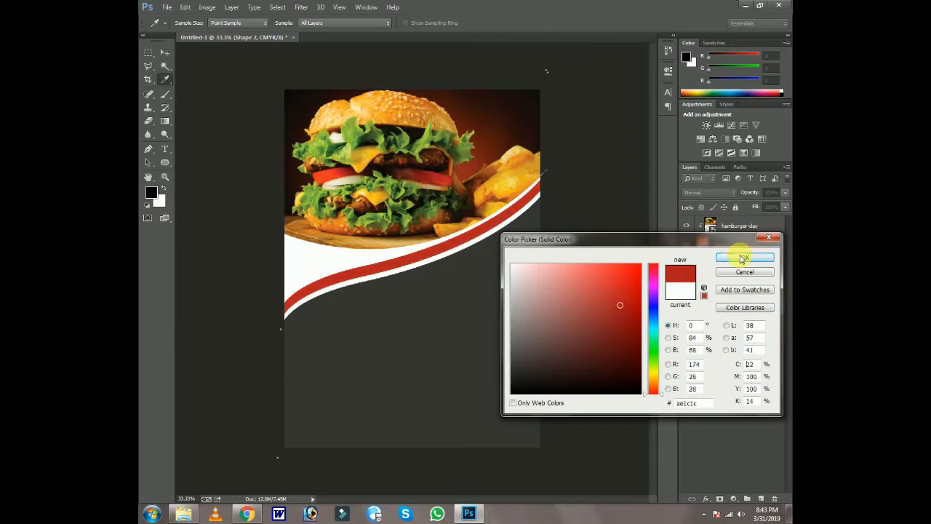
click(742, 258)
key(ctrl+t)
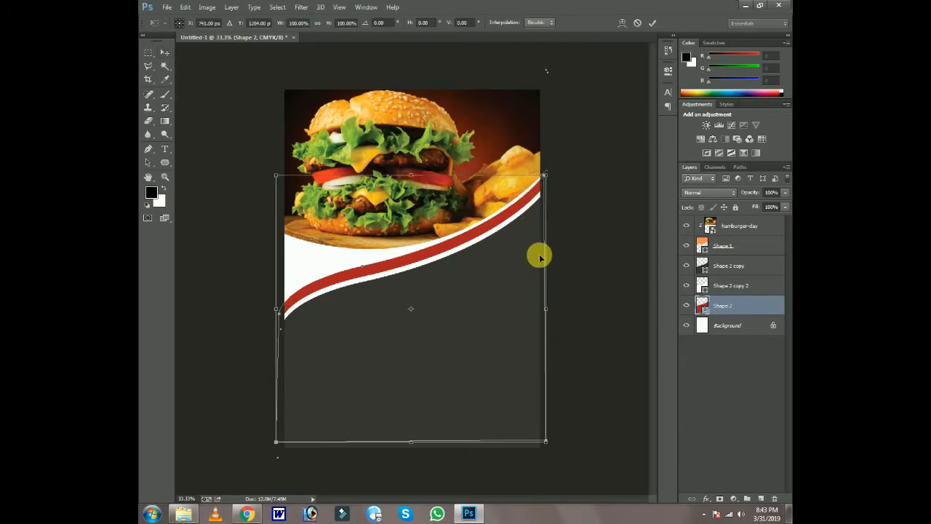
drag(559, 231, 254, 207)
key(Return)
Rotate the white Shape 2 copy 2 layer slightly counterclockwise so the red band tapers toward the page's right edge.
right_click(516, 218)
click(520, 224)
key(ctrl+t)
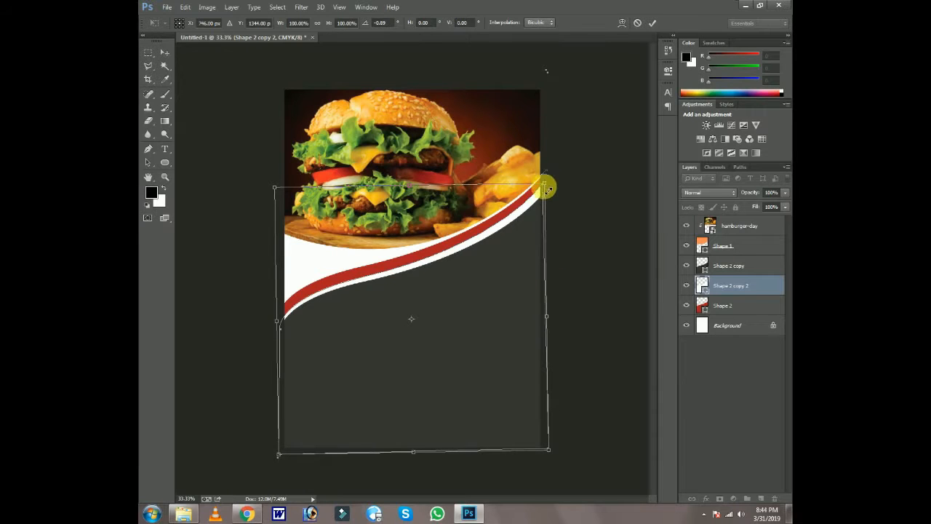
drag(548, 189, 572, 183)
key(Return)
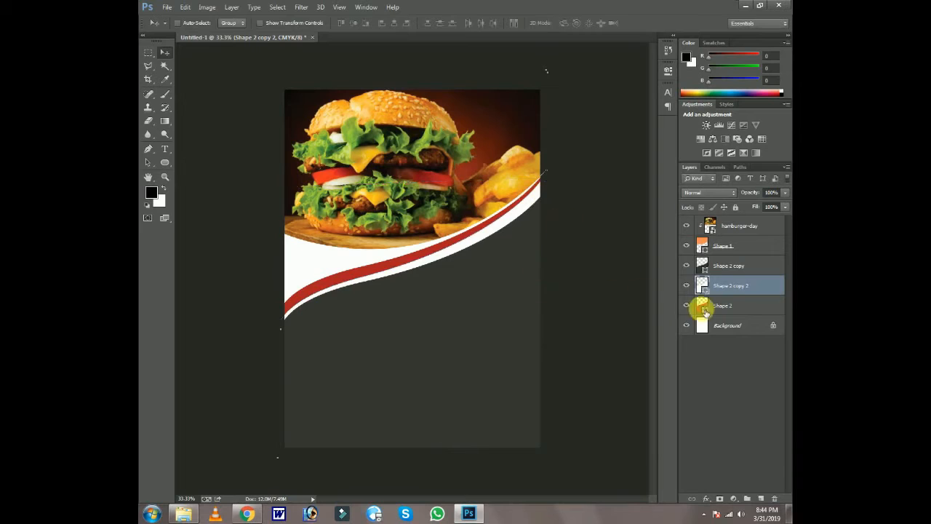
Add a gradient overlay to the red Shape 2 layer from the Red, Green preset and recolour its first stop to dark red 5c0404.
double_click(754, 304)
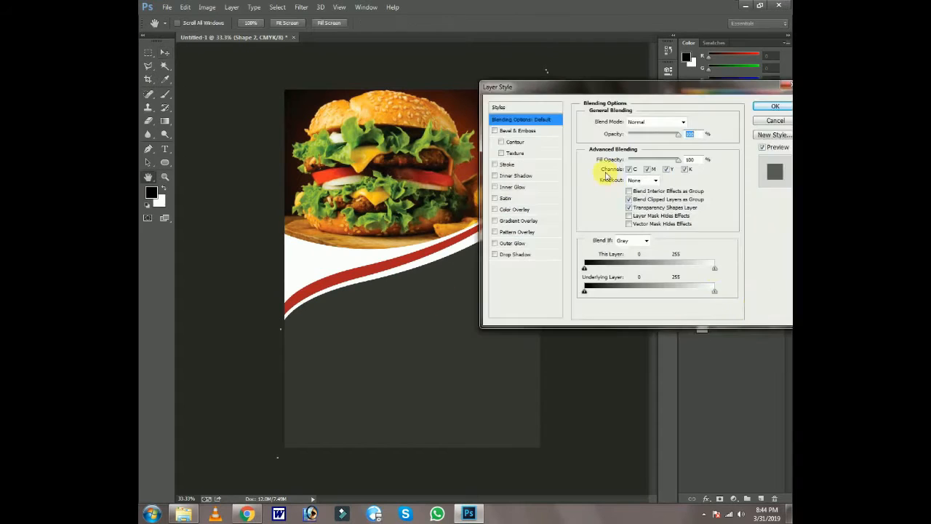
click(518, 220)
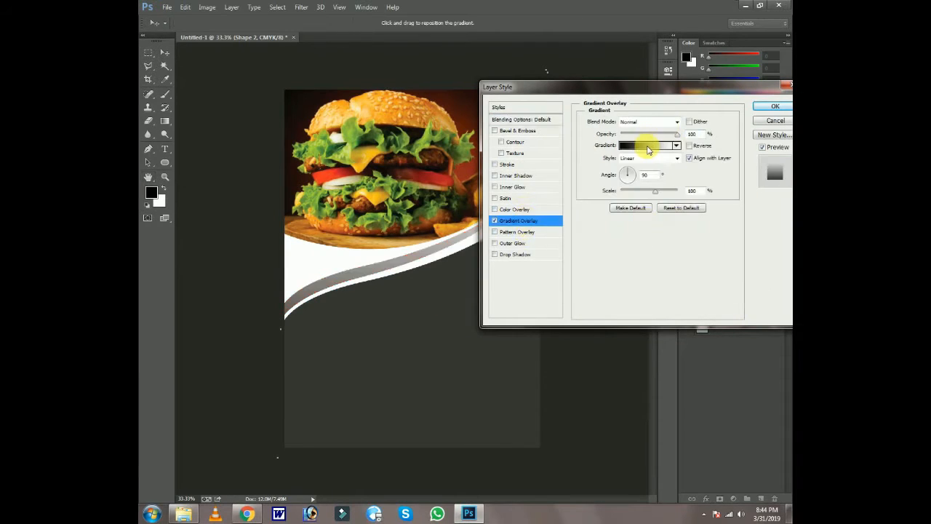
click(650, 145)
click(575, 117)
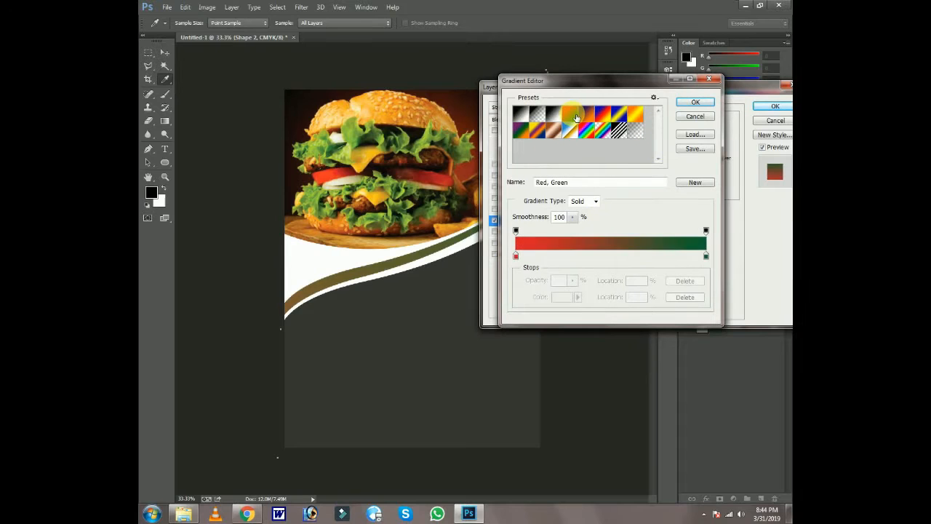
double_click(517, 258)
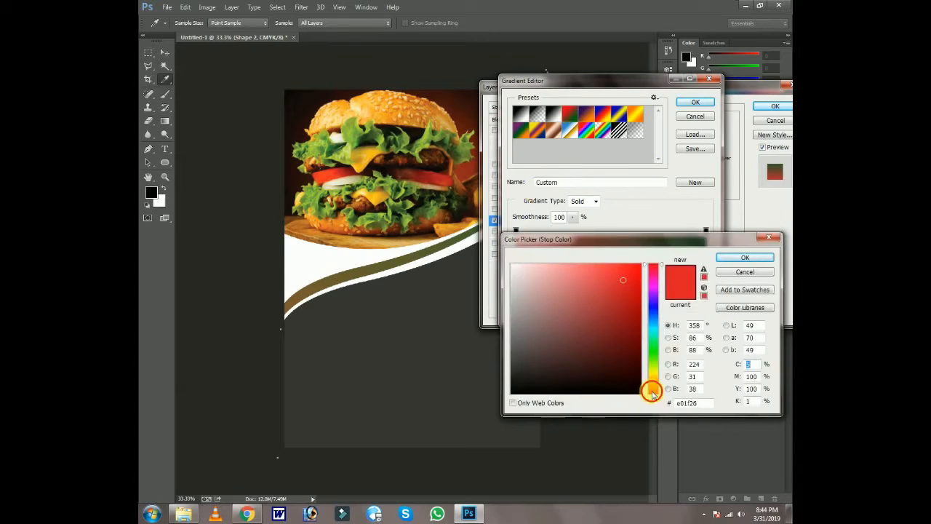
click(635, 355)
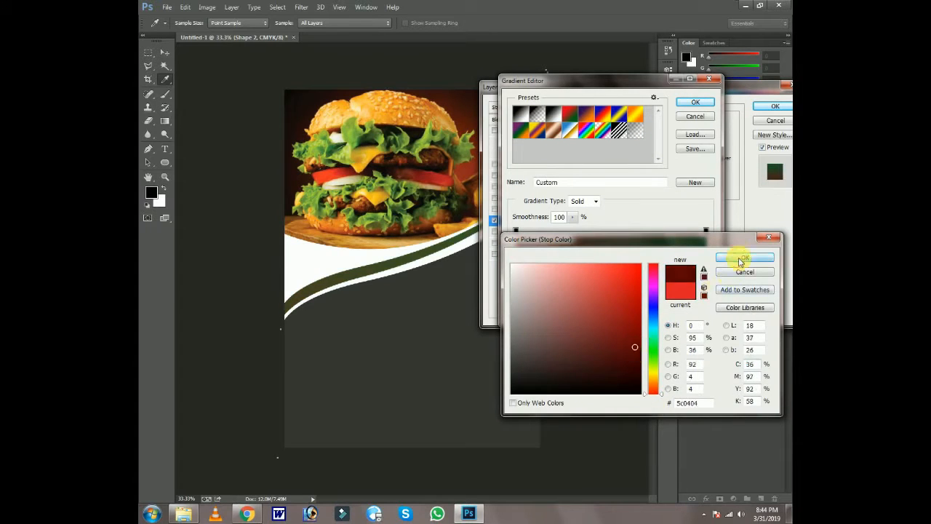
click(744, 258)
Set the gradient's end stop to orange cf4f31 and adjust its start stop to dark red 5a0c0d.
double_click(705, 260)
click(653, 390)
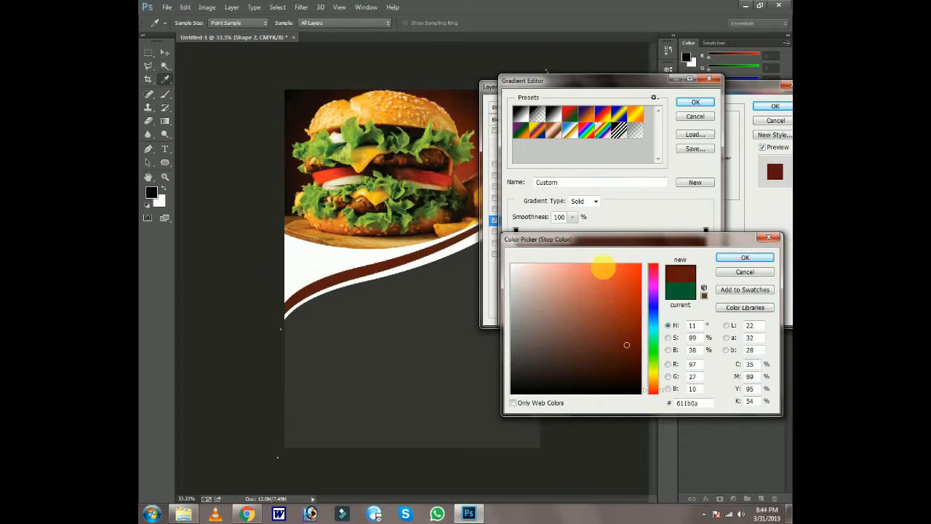
mouse_move(603, 268)
mouse_down()
mouse_move(624, 308)
mouse_move(609, 277)
mouse_move(614, 291)
mouse_up()
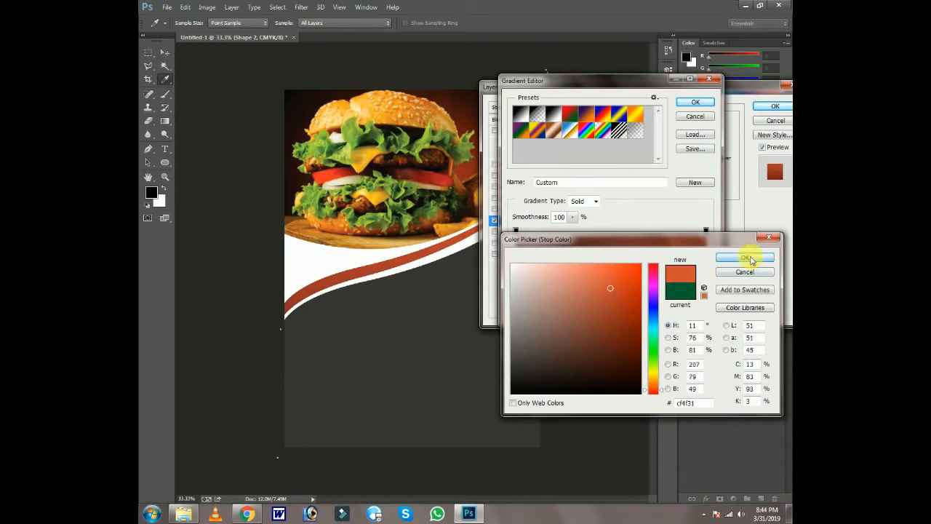
click(751, 260)
click(628, 341)
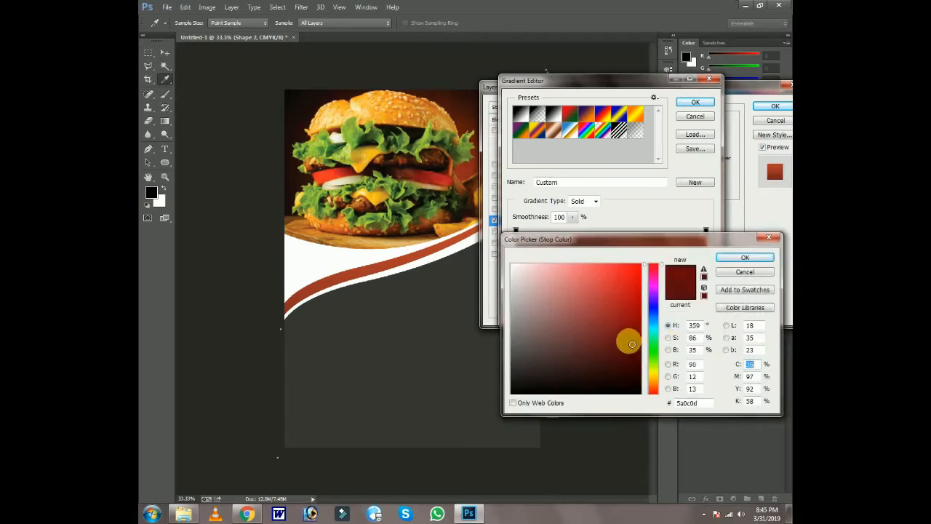
click(745, 259)
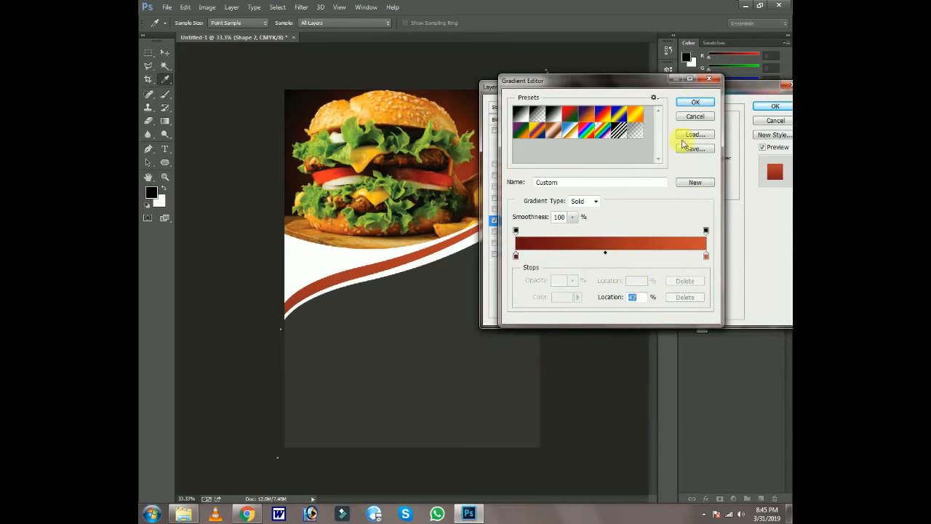
Accept the custom gradient and set the overlay's angle to 22° and its scale to 111%.
click(695, 102)
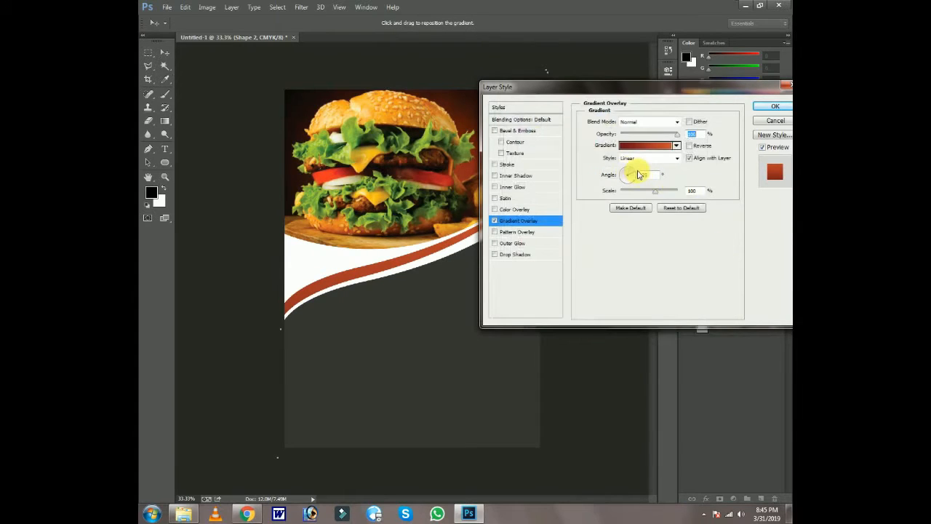
click(639, 175)
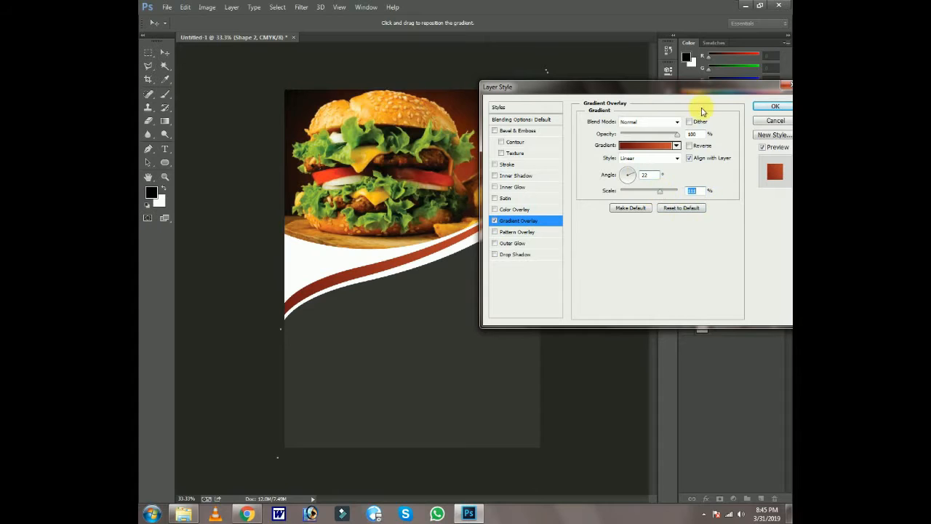
click(768, 106)
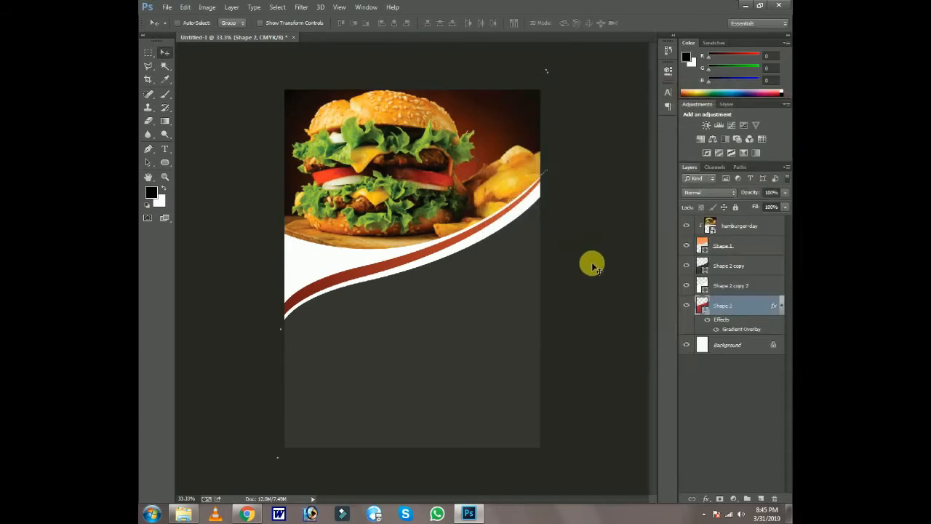
Add a Multiply inner shadow to the red band with 85% opacity, 5 px distance and 8% noise.
double_click(746, 291)
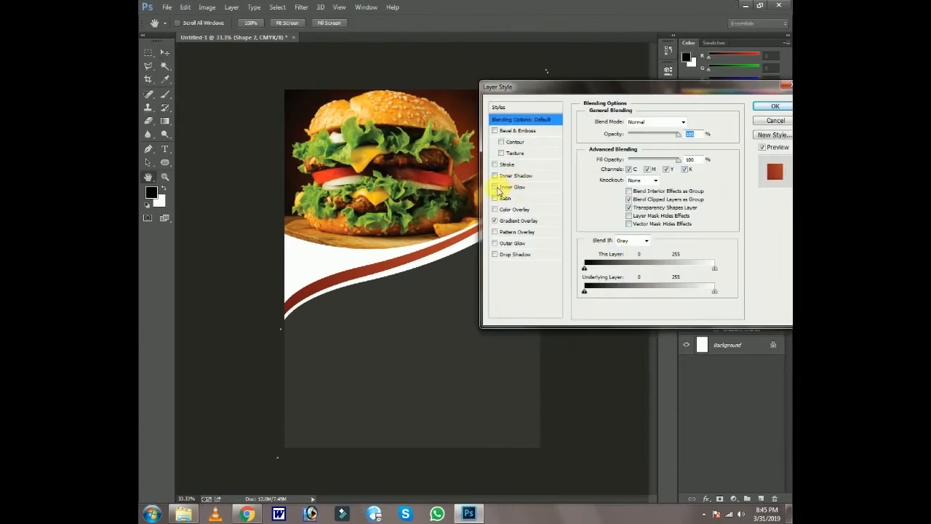
click(495, 177)
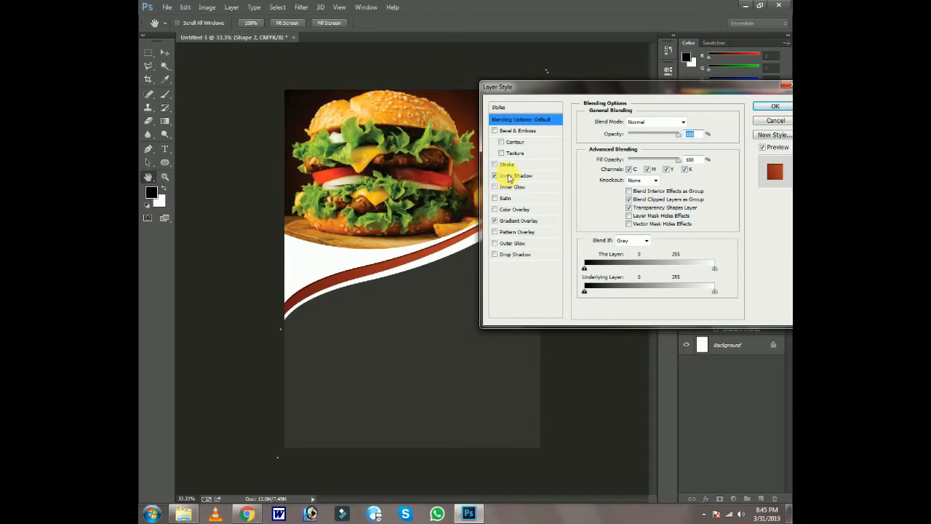
click(510, 176)
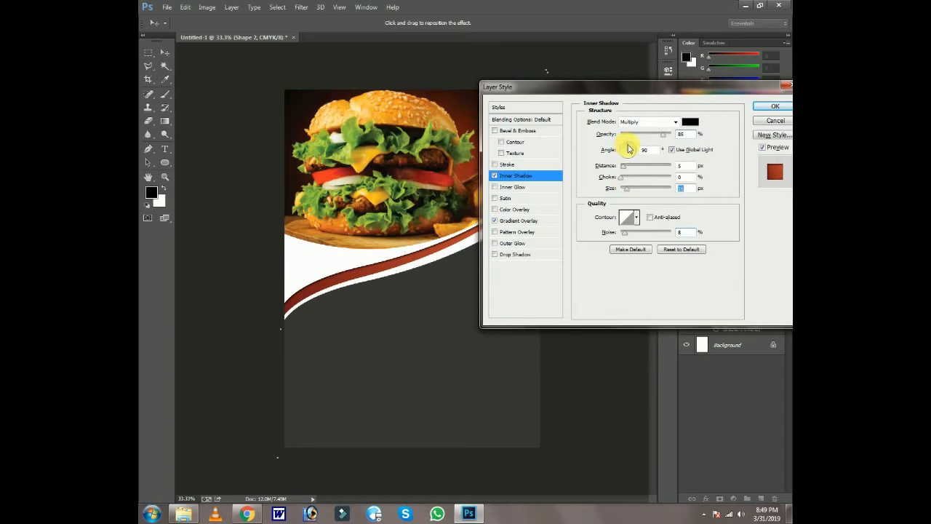
click(777, 107)
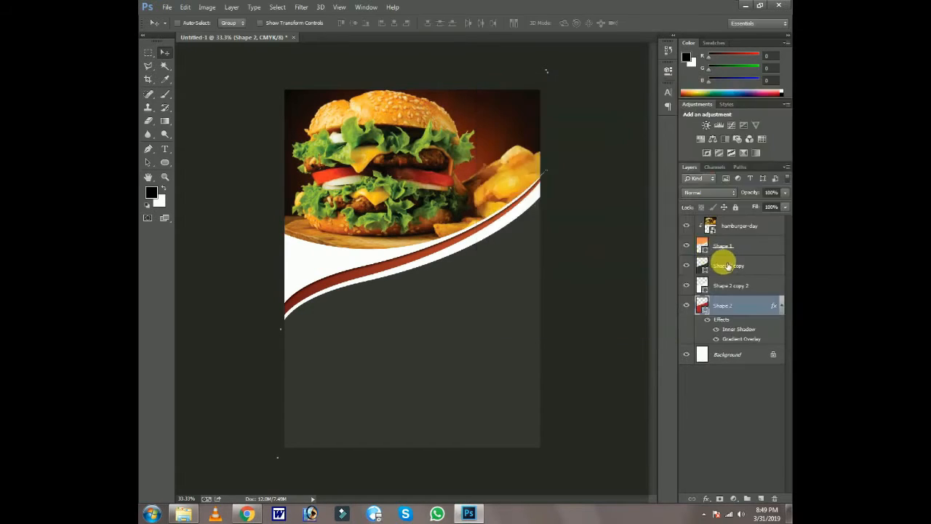
Brighten the red band's gradient overlay with a lighter dark-red start stop and a more vivid orange end stop, with the midpoint at 46%.
double_click(753, 313)
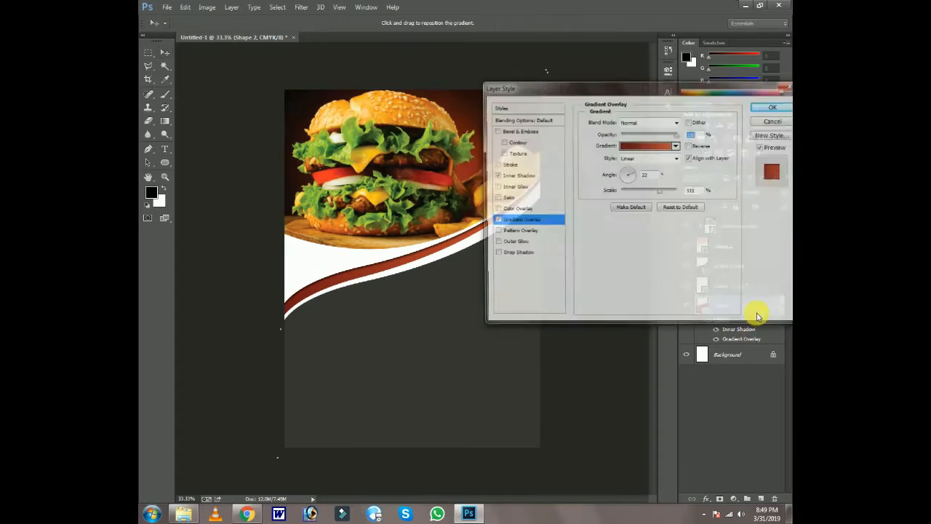
click(650, 143)
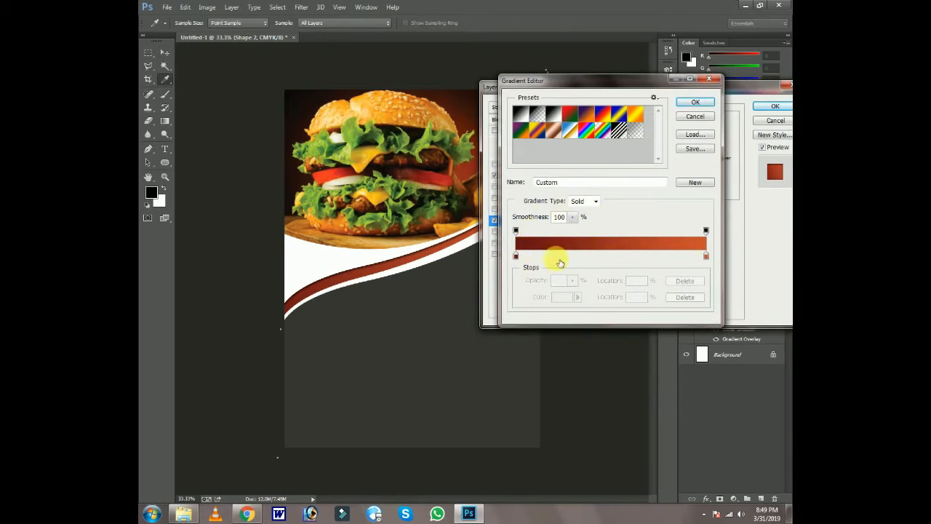
double_click(515, 257)
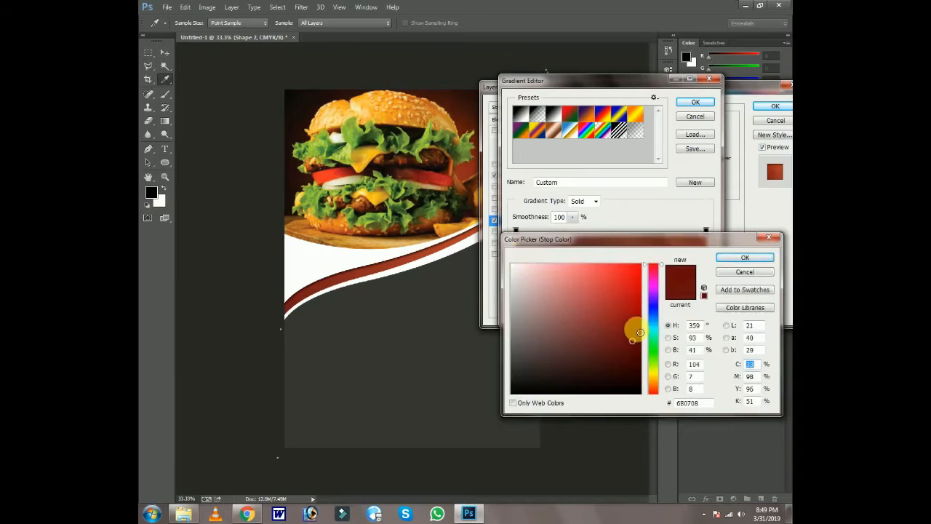
click(745, 258)
double_click(707, 257)
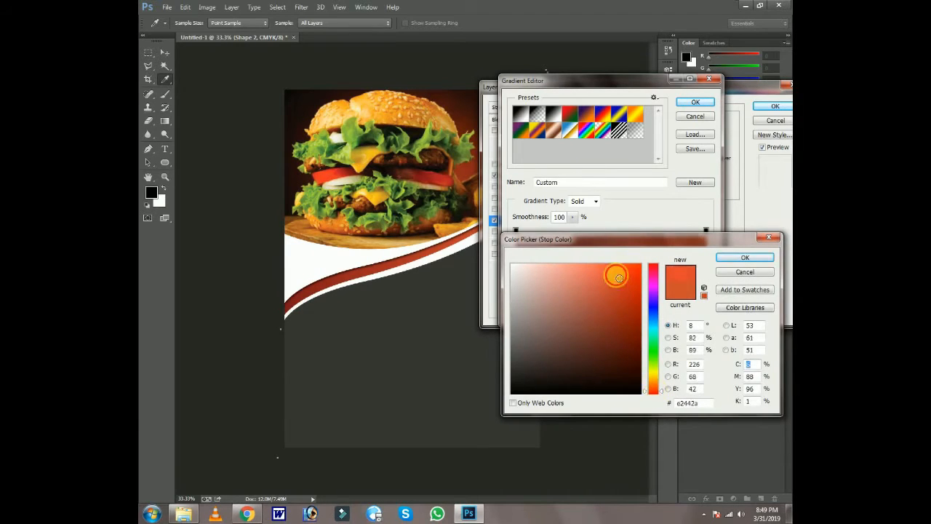
key(Return)
click(604, 253)
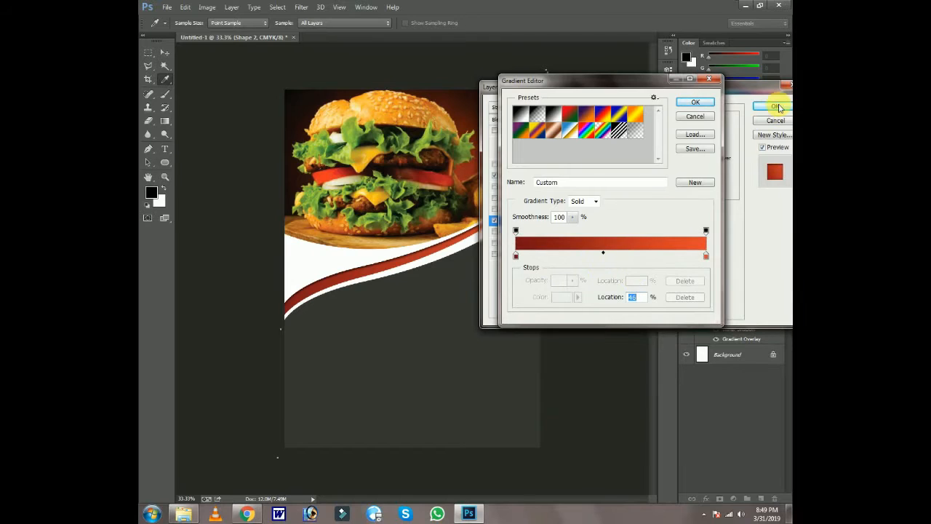
click(697, 103)
click(775, 107)
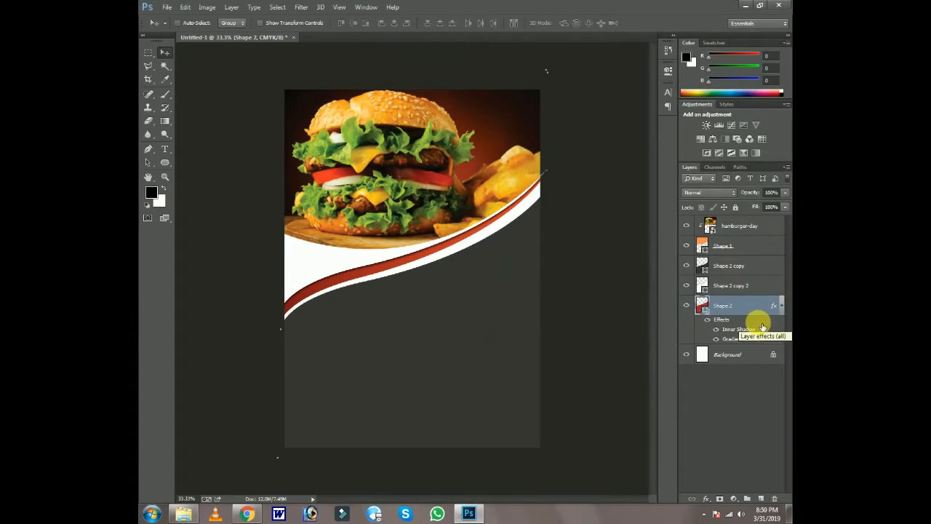
Add a new layer above Shape 2 copy and draw a circle about 334 px wide in the dark area below the wave.
click(742, 266)
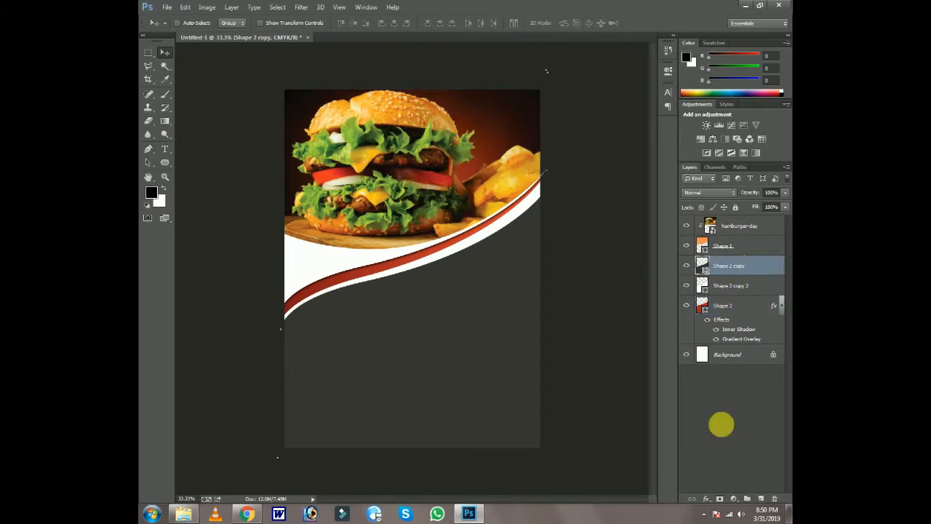
click(761, 499)
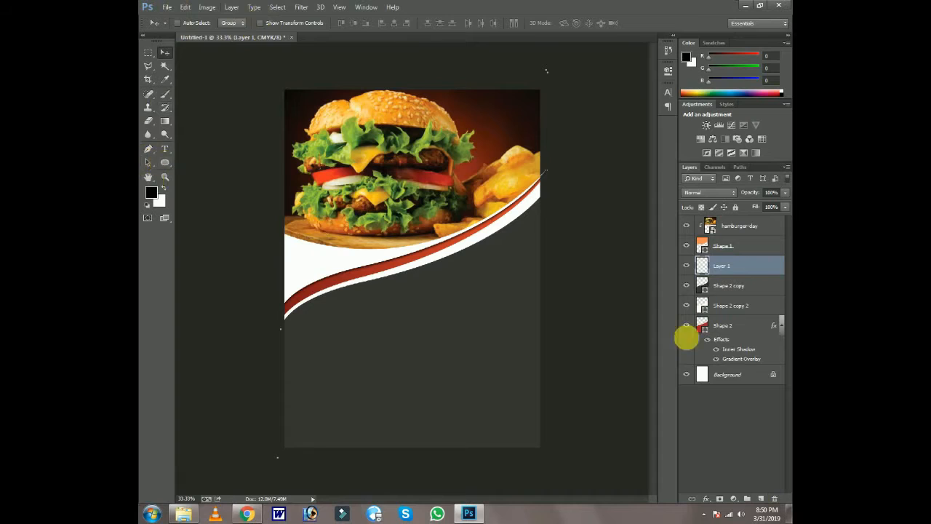
click(703, 513)
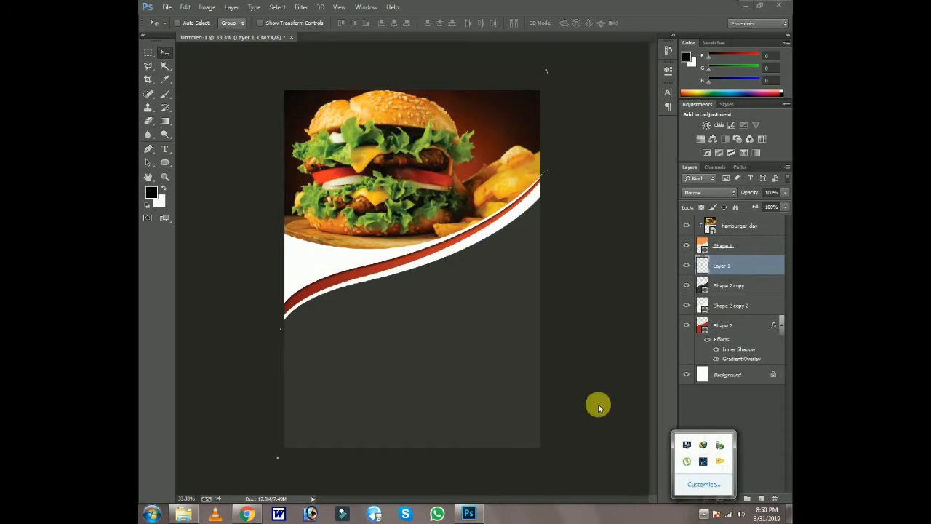
drag(165, 162, 200, 173)
click(208, 179)
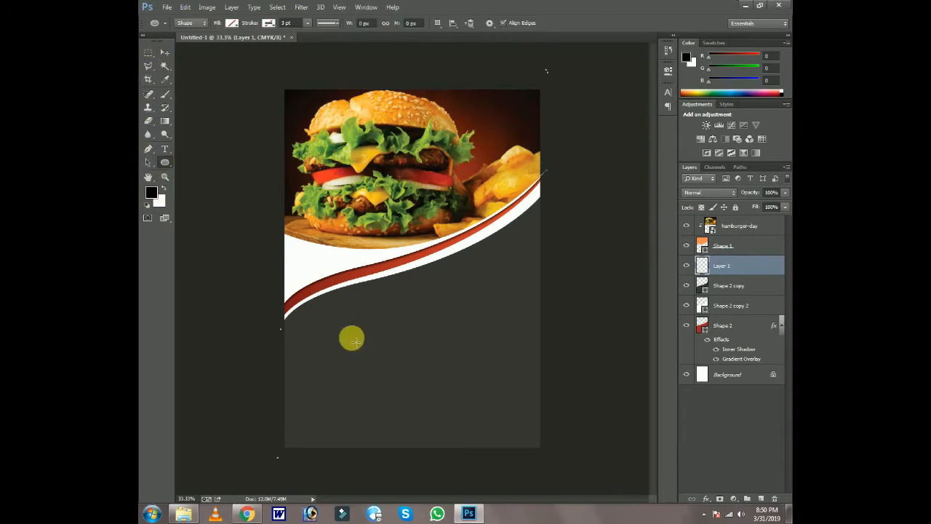
key(ctrl+plus)
drag(394, 353, 372, 269)
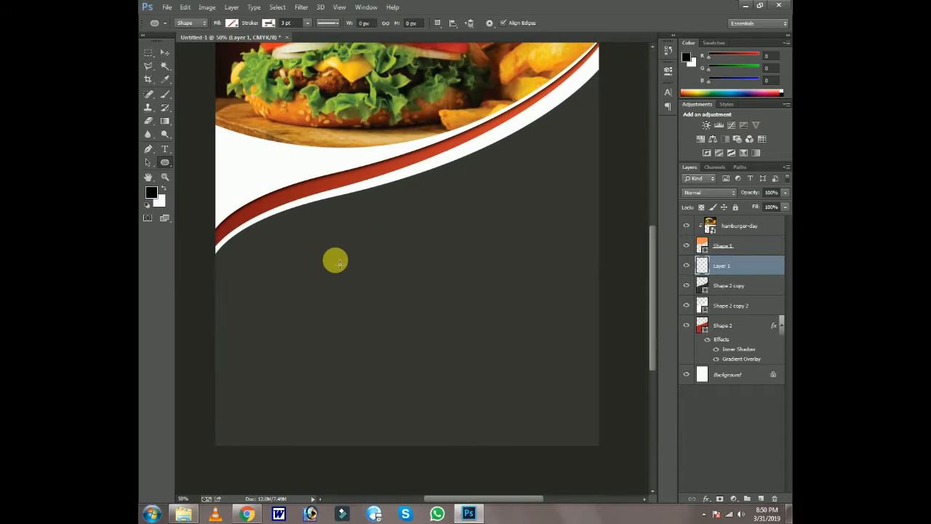
drag(326, 235, 410, 326)
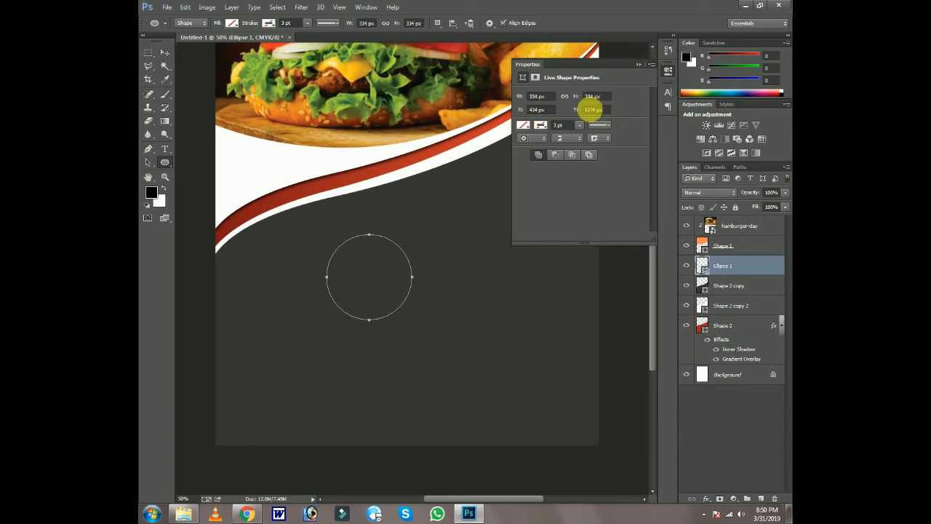
click(639, 64)
Fill the circle with light orange and move it slightly up and left toward the wave.
click(232, 22)
click(196, 98)
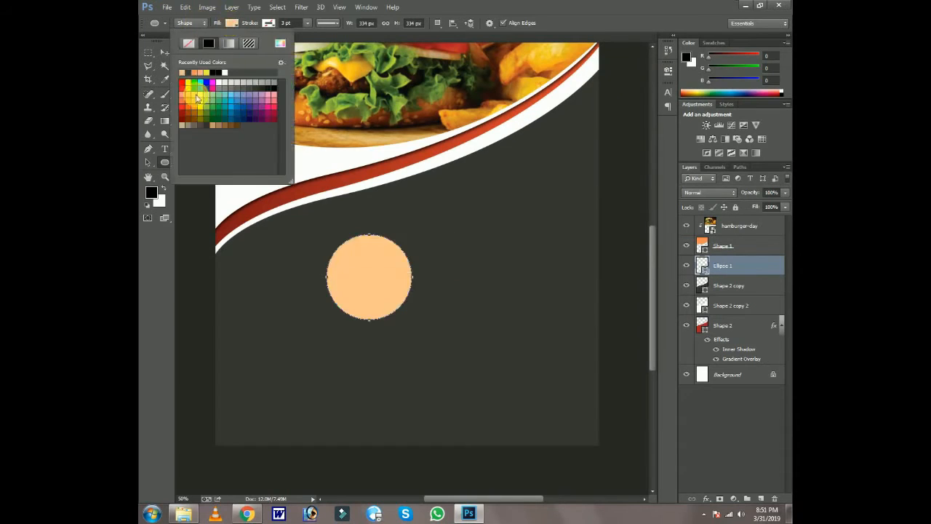
click(195, 105)
click(350, 207)
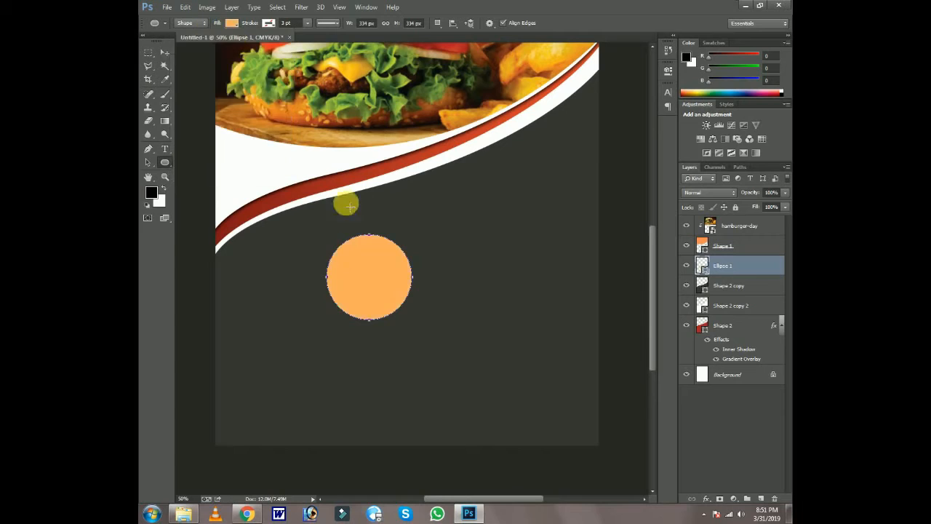
click(166, 54)
drag(387, 286, 374, 272)
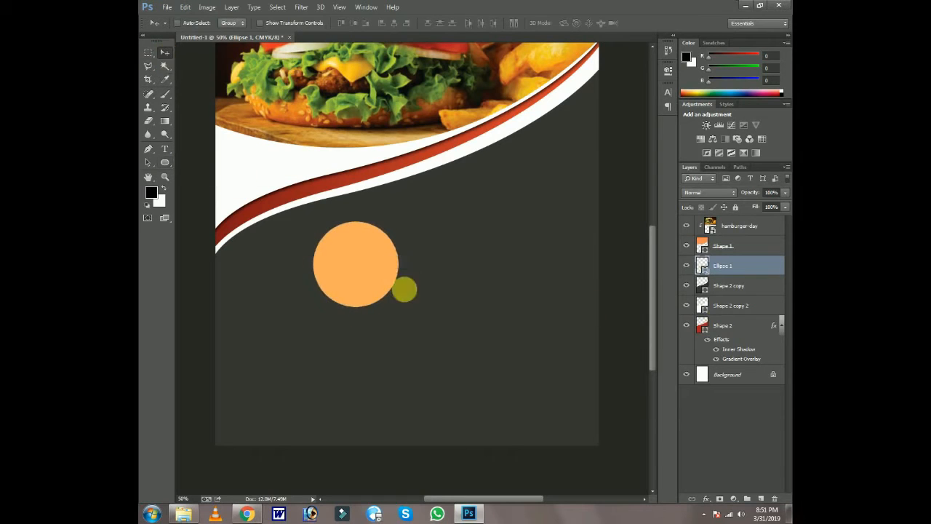
Add a white 10 px stroke layer style to the circle, positioned inside.
double_click(762, 269)
click(506, 166)
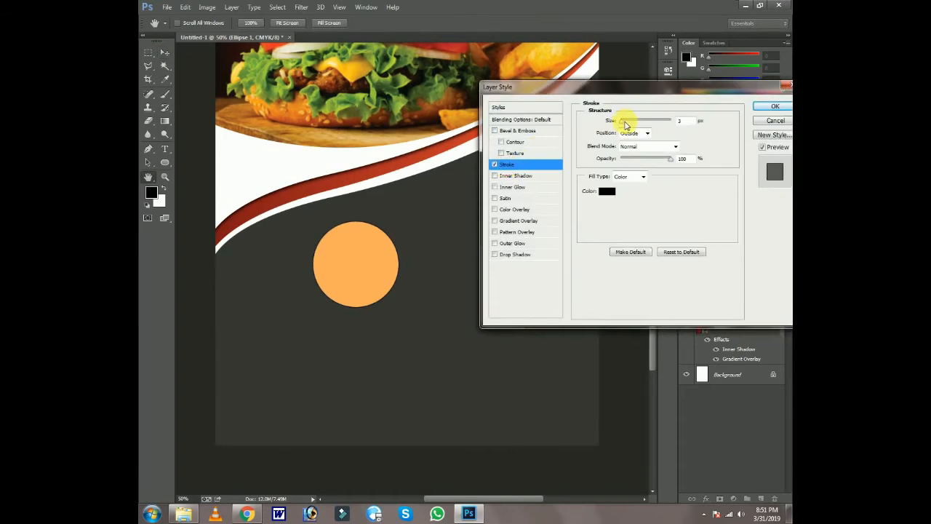
click(633, 132)
click(632, 149)
click(608, 192)
click(509, 264)
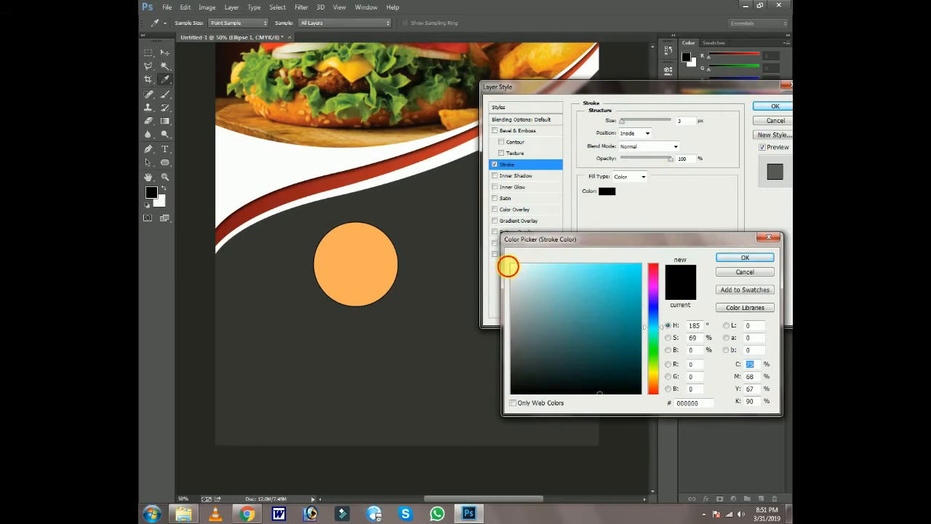
click(744, 255)
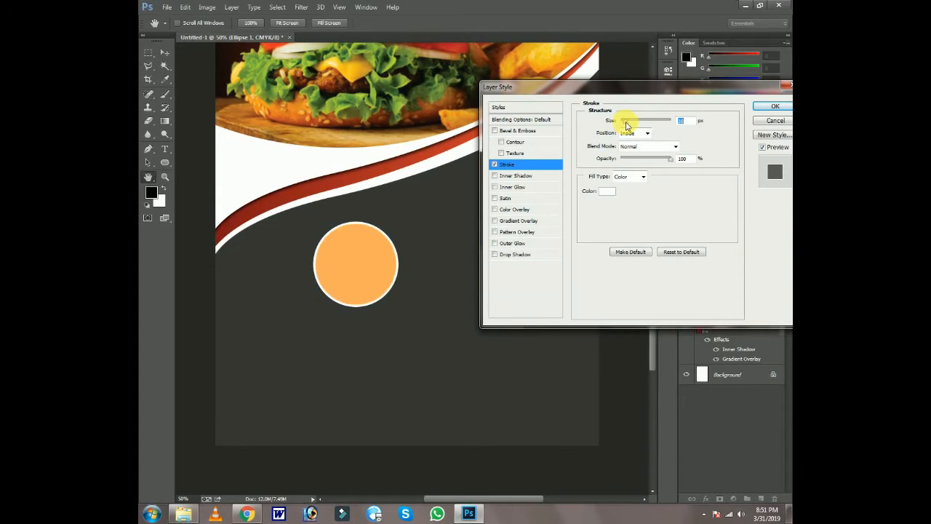
click(777, 106)
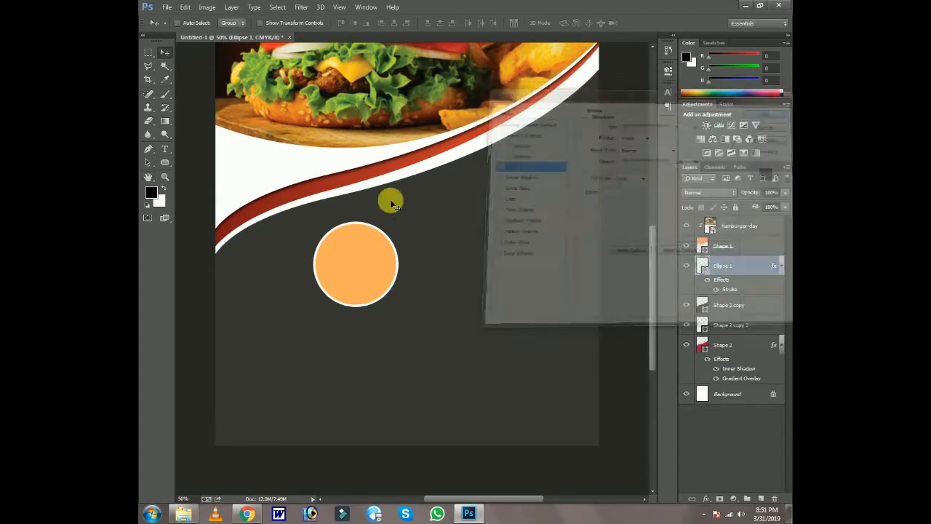
Duplicate the circle up and to the right so it overlaps the first, and scale the copy to about 106%.
mouse_move(383, 270)
mouse_down()
mouse_move(374, 257)
mouse_move(440, 254)
mouse_up()
key(ctrl+t)
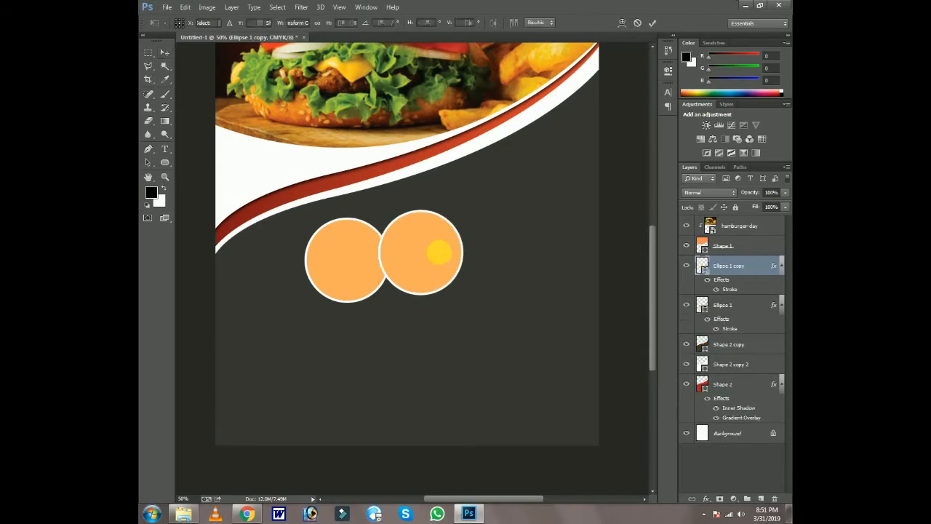
drag(465, 297, 468, 299)
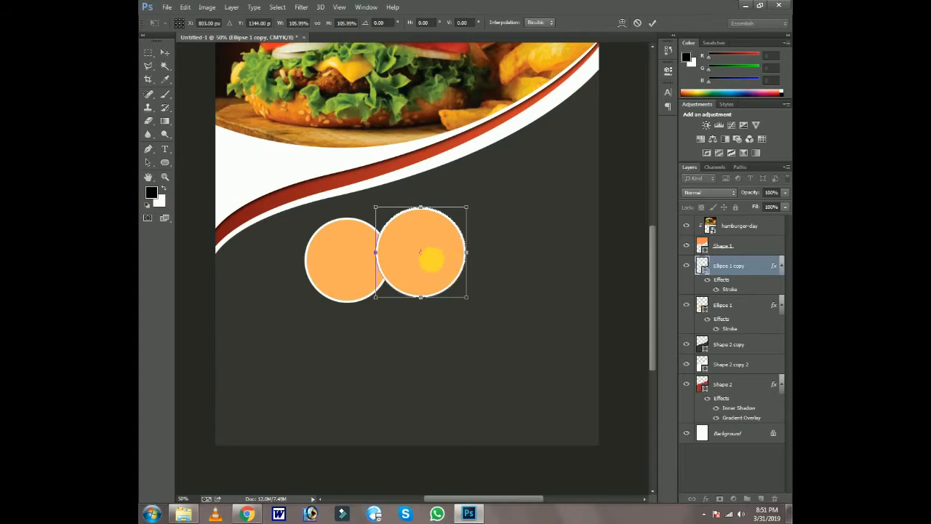
double_click(431, 260)
Duplicate the second circle further up and right along the wave, and enlarge the third circle slightly.
drag(432, 260, 525, 254)
key(ctrl+t)
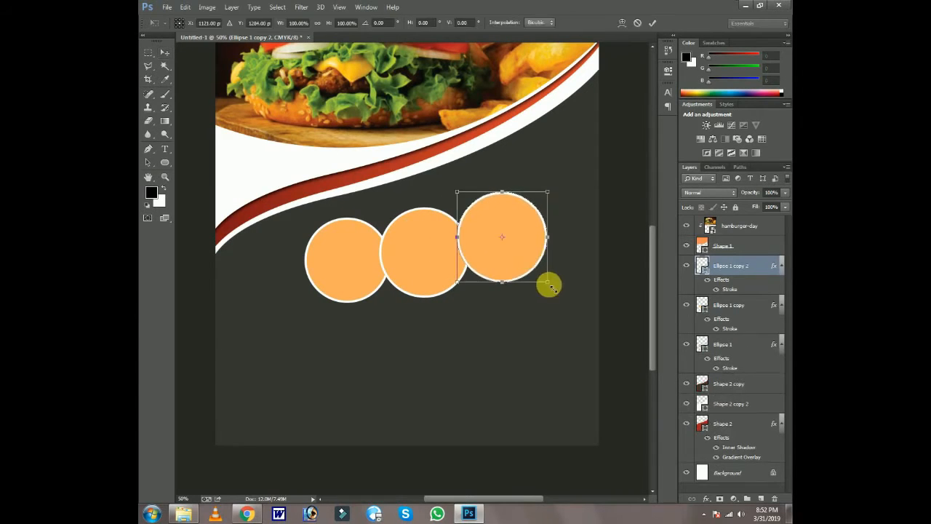
drag(547, 283, 551, 285)
double_click(530, 256)
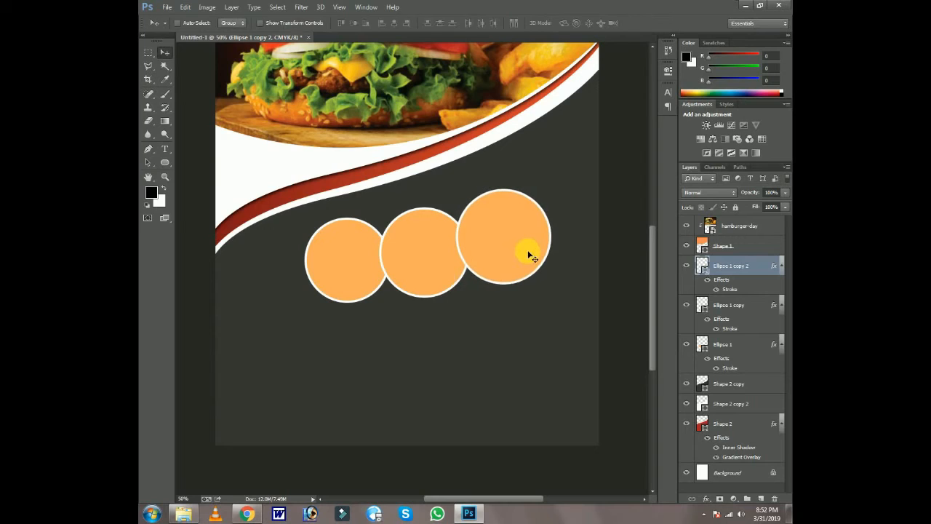
Select the middle circle and nudge it slightly upward to even out the row.
right_click(422, 241)
click(438, 247)
drag(438, 251, 438, 248)
Place the maxresdefault3 image directly above the leftmost circle's layer, scaled down and positioned over that circle.
right_click(320, 227)
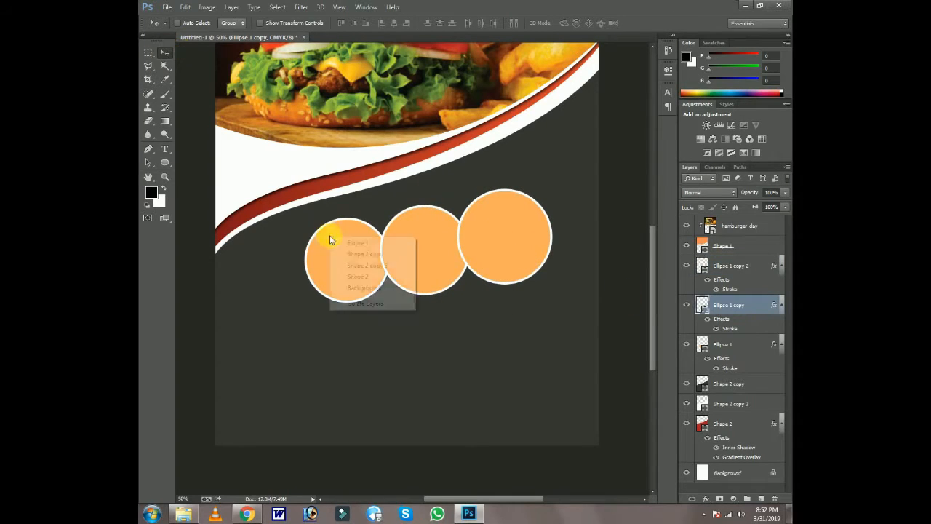
click(334, 239)
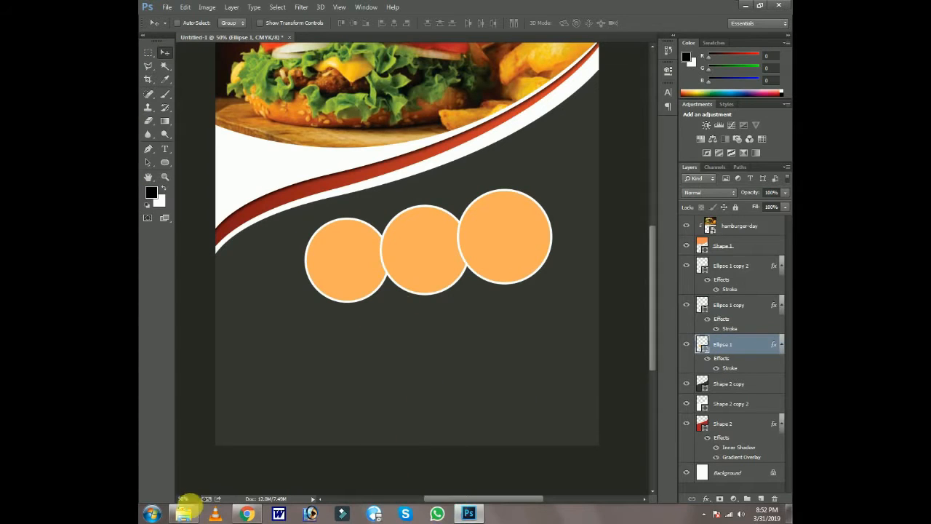
click(185, 512)
drag(422, 164, 364, 276)
drag(605, 142, 499, 211)
drag(437, 287, 376, 281)
key(Return)
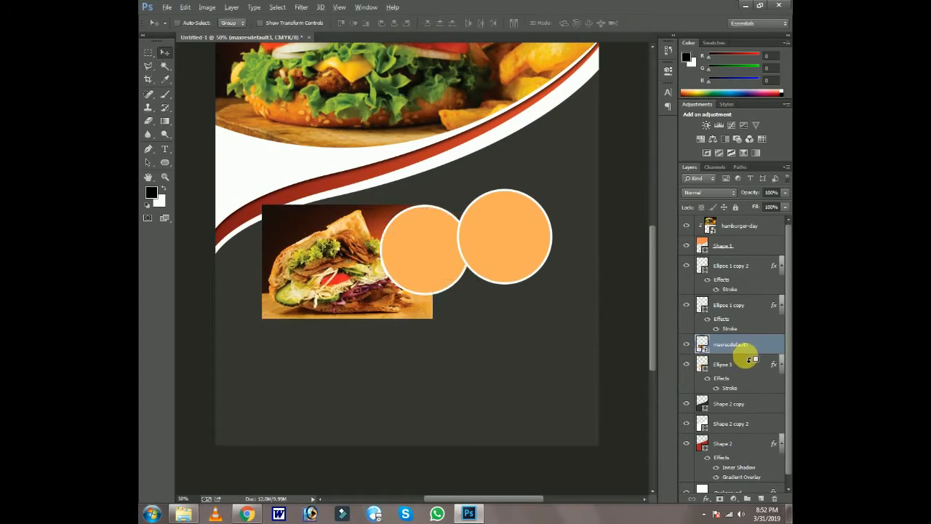
Clip the maxresdefault3 photo to the leftmost circle, then shrink and reposition it to fit inside.
alt+click(747, 359)
key(ctrl+t)
drag(432, 206, 413, 222)
drag(386, 259, 389, 258)
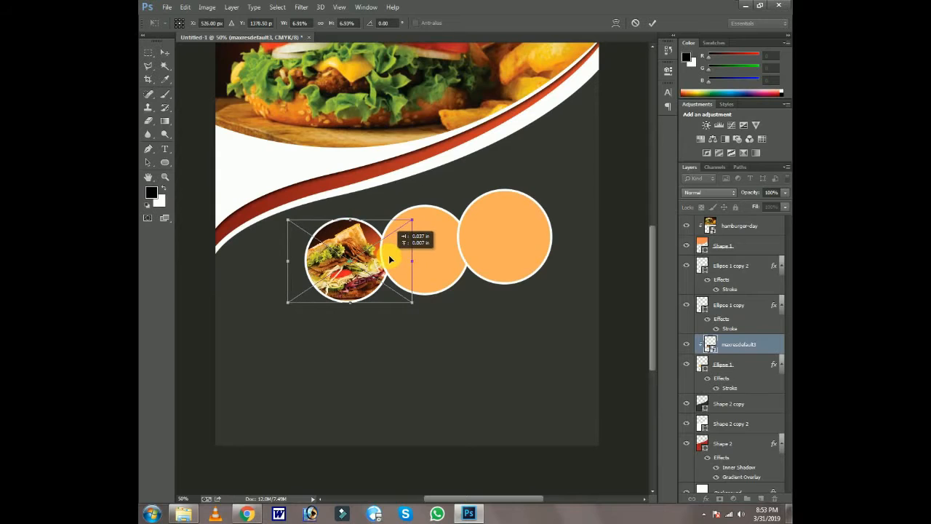
key(Return)
Place the 01-sandwichspr image over the middle circle, scaled to about 22%, and clip it to that circle.
ctrl+click(440, 282)
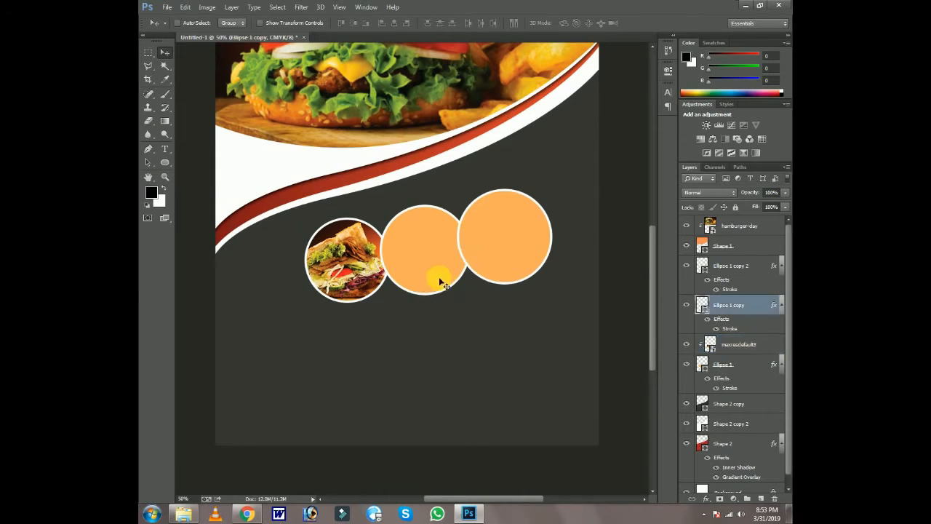
click(186, 515)
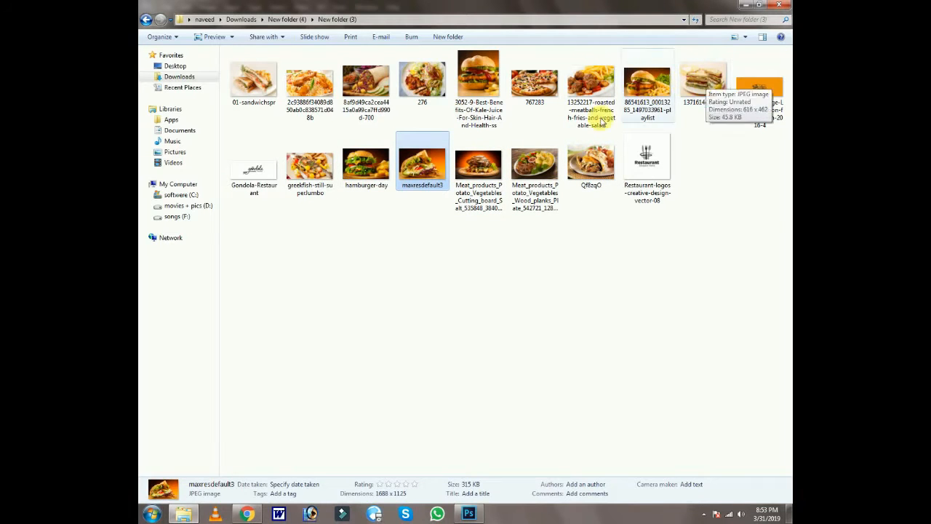
drag(254, 80, 458, 300)
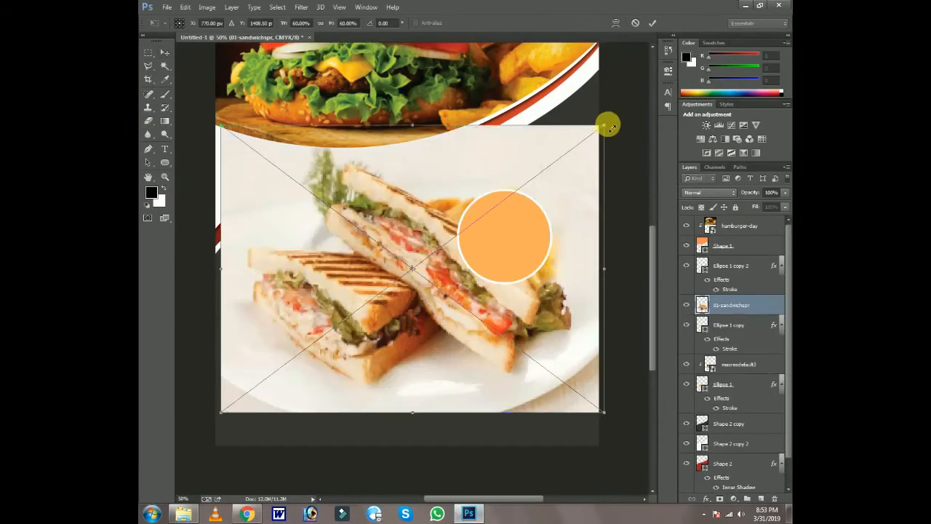
drag(603, 135, 476, 231)
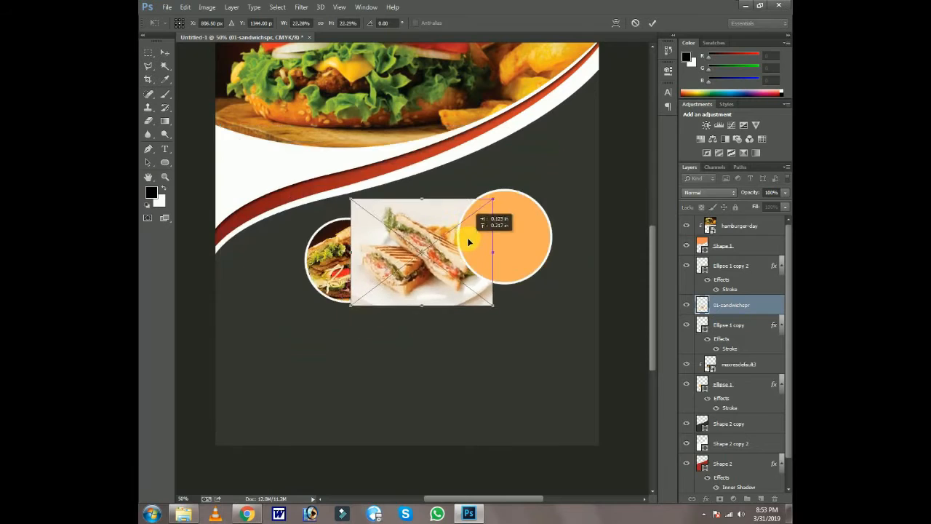
key(Return)
alt+click(752, 318)
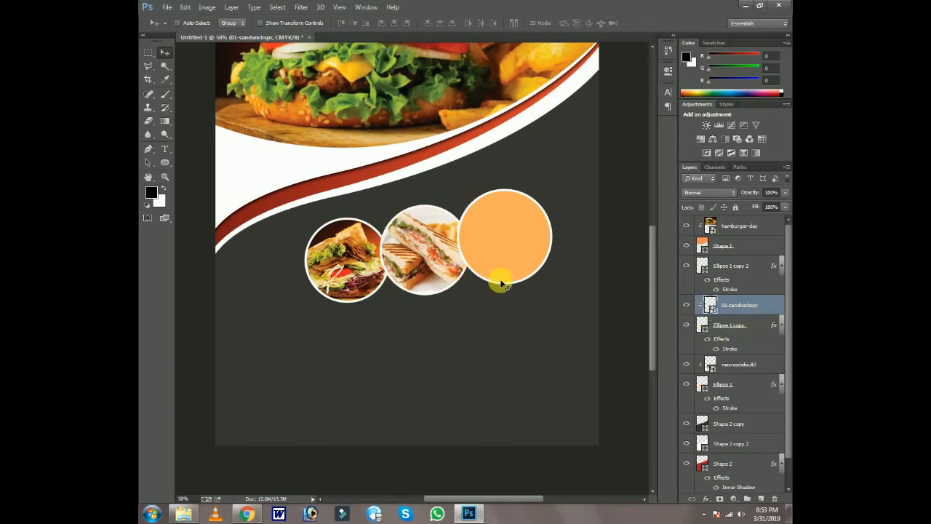
Fine-tune the sandwich photo's fit inside the middle circle with Free Transform.
key(ctrl+t)
drag(486, 198, 473, 275)
key(Return)
Place the 8af9d49ca2cea4415a0a99ca7ffd990d-700 wrap image above the largest circle's layer, scaled to about 12% and positioned over that circle.
right_click(491, 217)
click(502, 222)
click(184, 514)
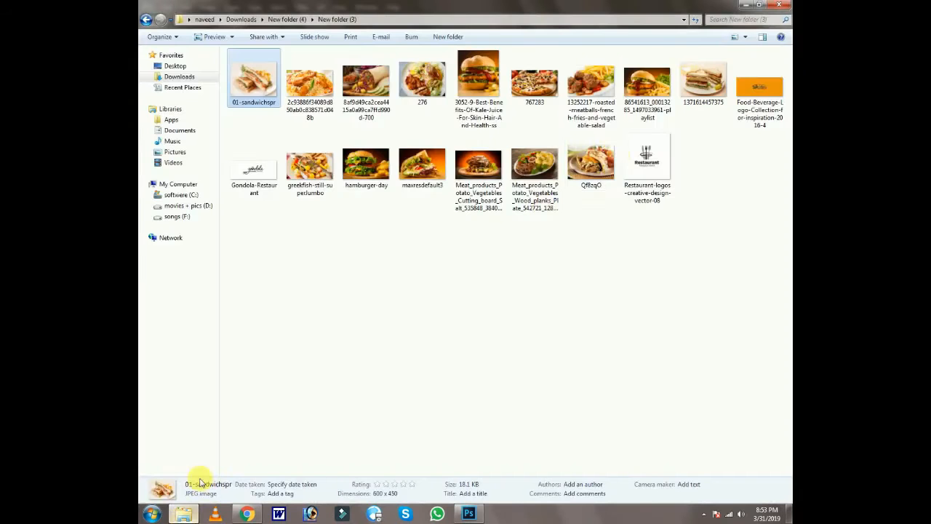
drag(365, 81, 499, 244)
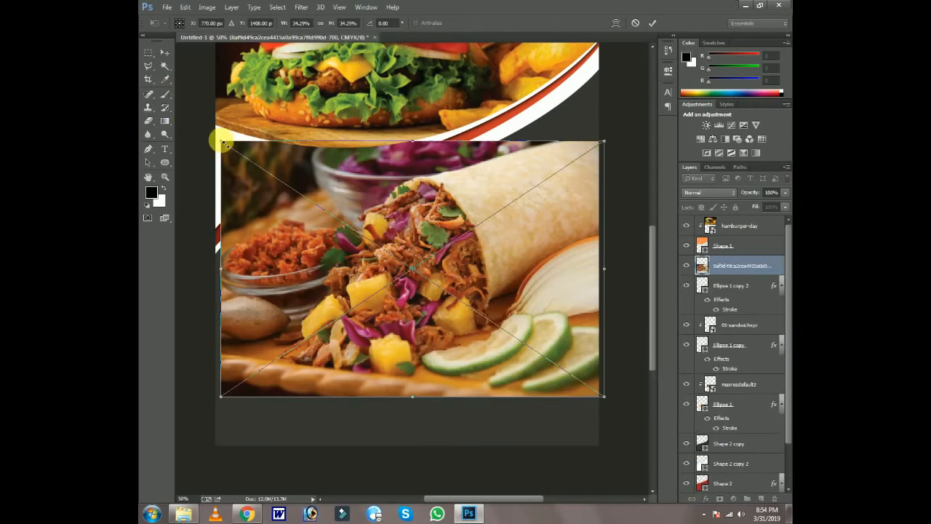
drag(223, 142, 273, 177)
key(ctrl+z)
drag(216, 148, 429, 199)
drag(500, 222, 512, 212)
key(Return)
Clip the wrap photo to the largest circle and fine-tune its fit there with Free Transform.
alt+click(748, 276)
key(ctrl+t)
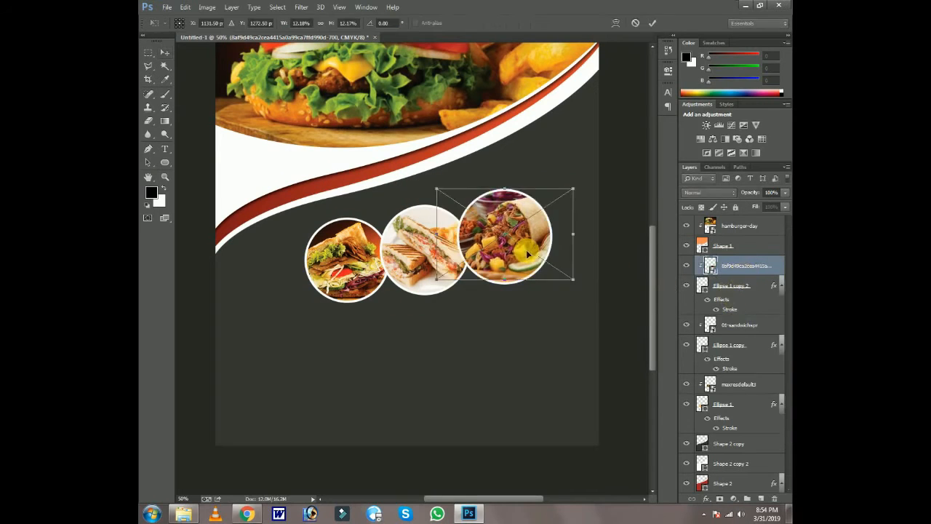
key(Return)
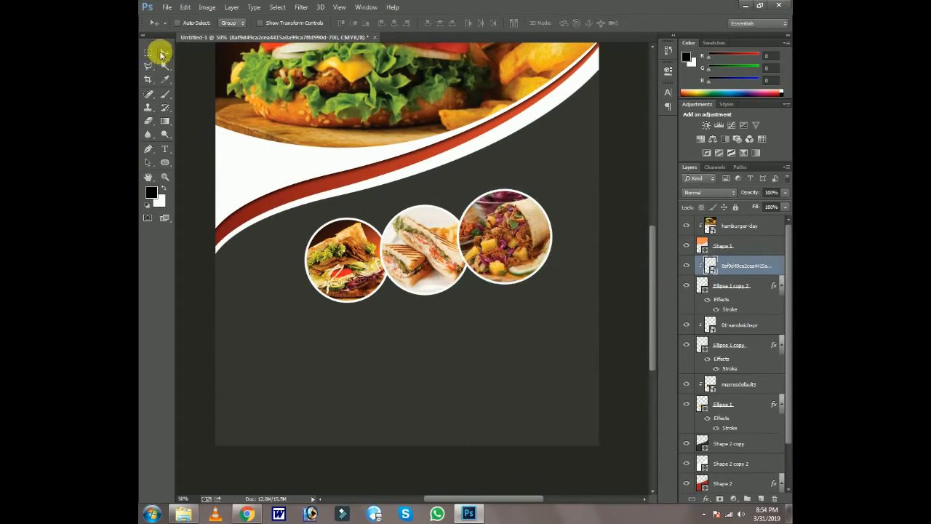
key(ctrl+0)
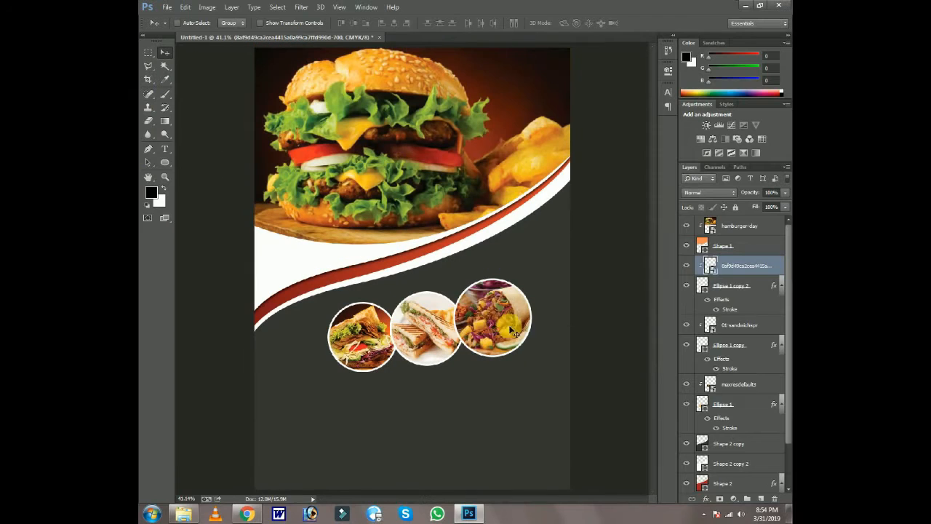
scroll(477, 343, up, 2)
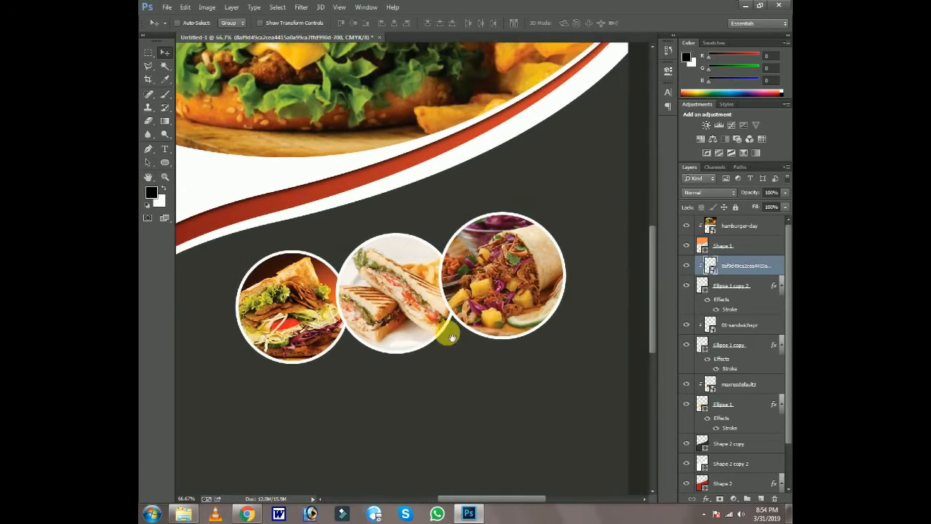
key(ctrl+0)
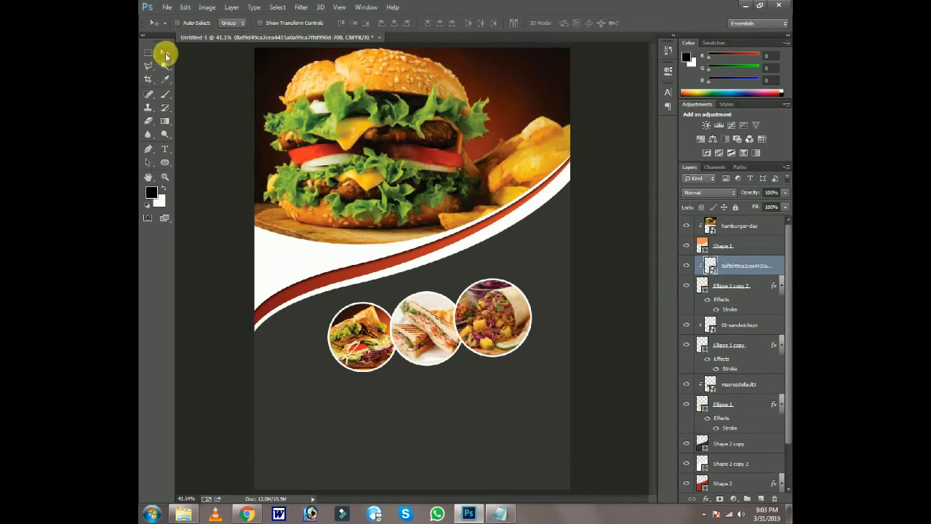
click(720, 231)
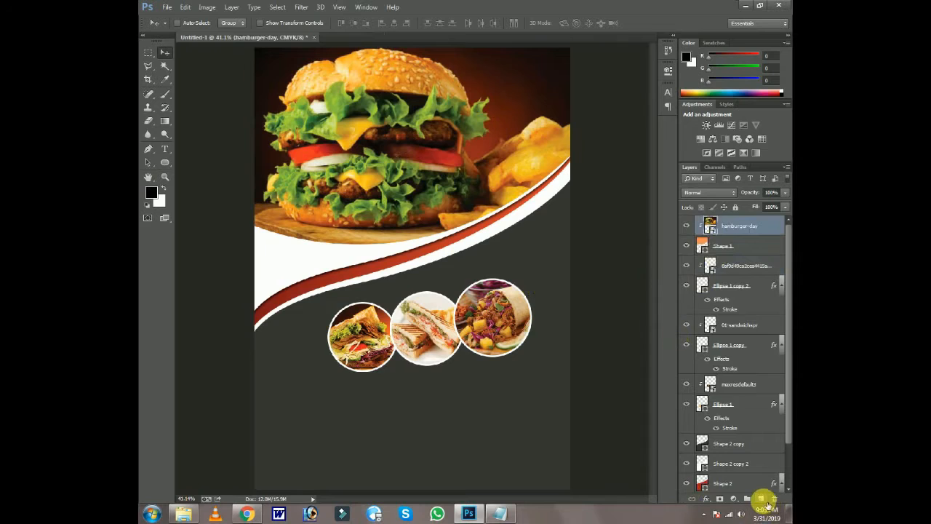
click(761, 499)
click(164, 162)
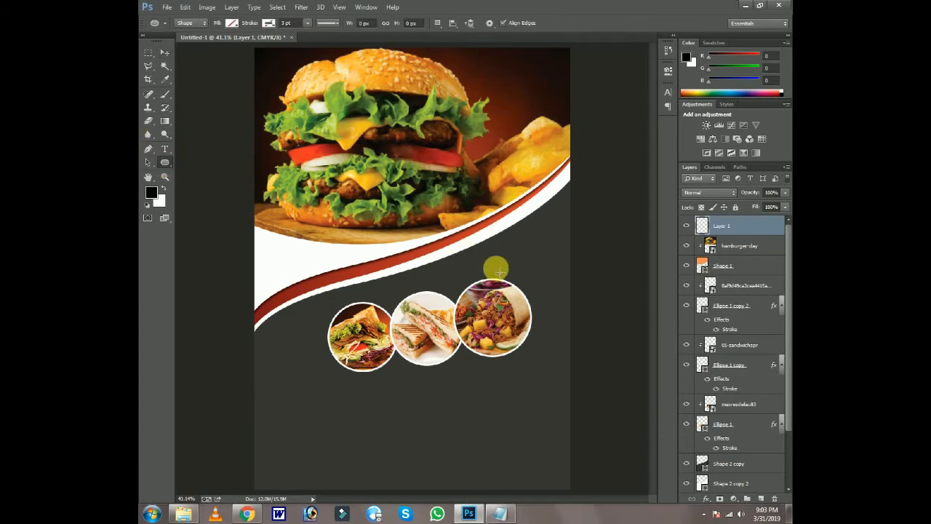
mouse_move(499, 271)
mouse_down()
mouse_move(553, 327)
mouse_move(543, 320)
mouse_up()
click(539, 126)
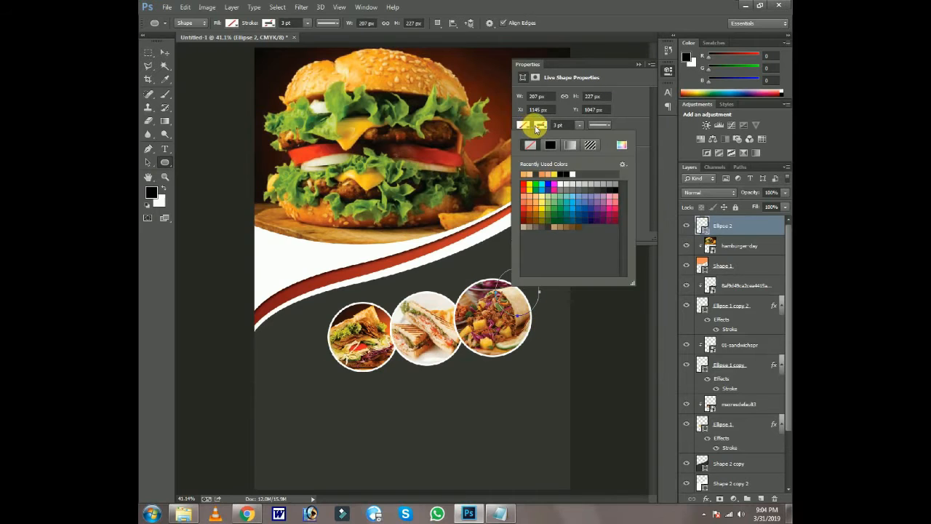
click(556, 174)
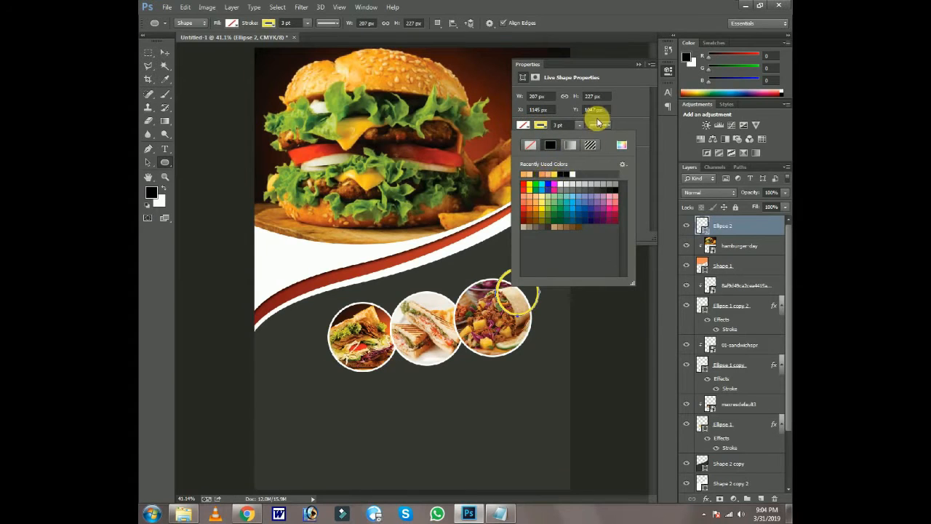
click(594, 126)
click(592, 124)
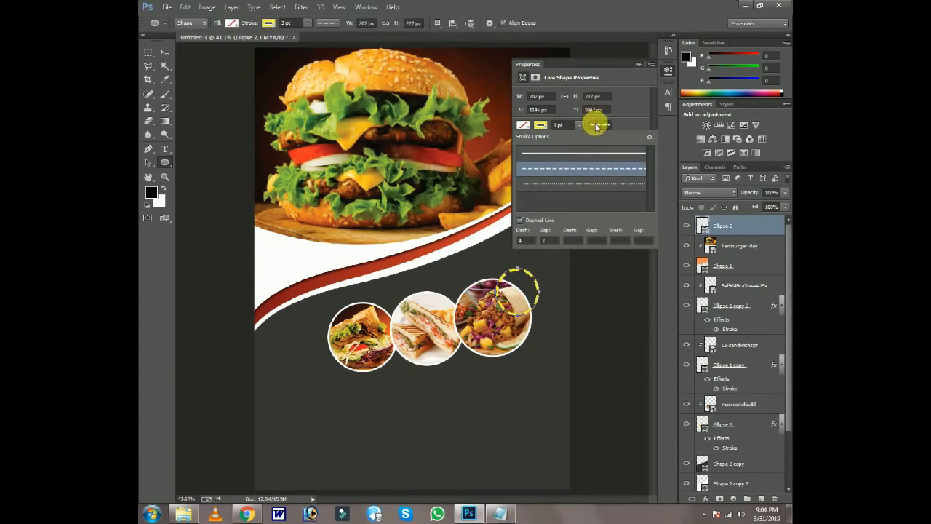
click(593, 184)
click(558, 125)
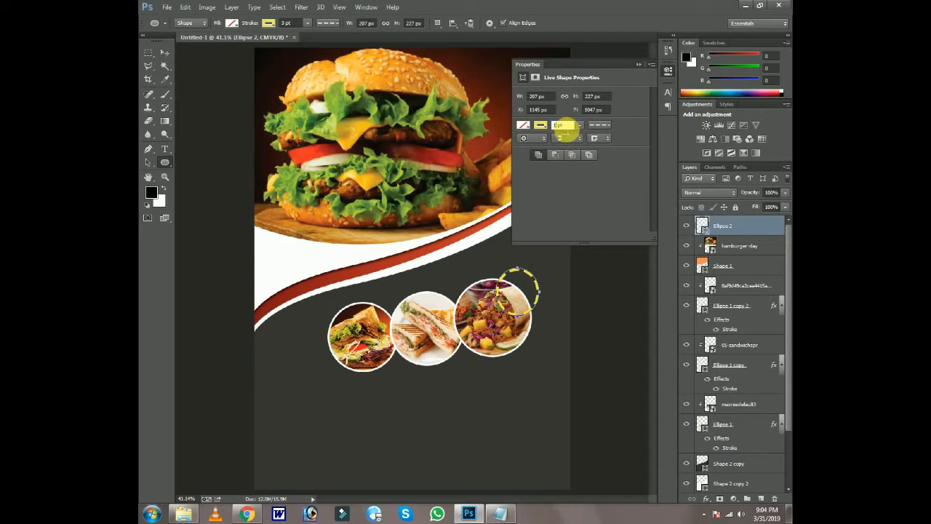
text(1)
click(595, 125)
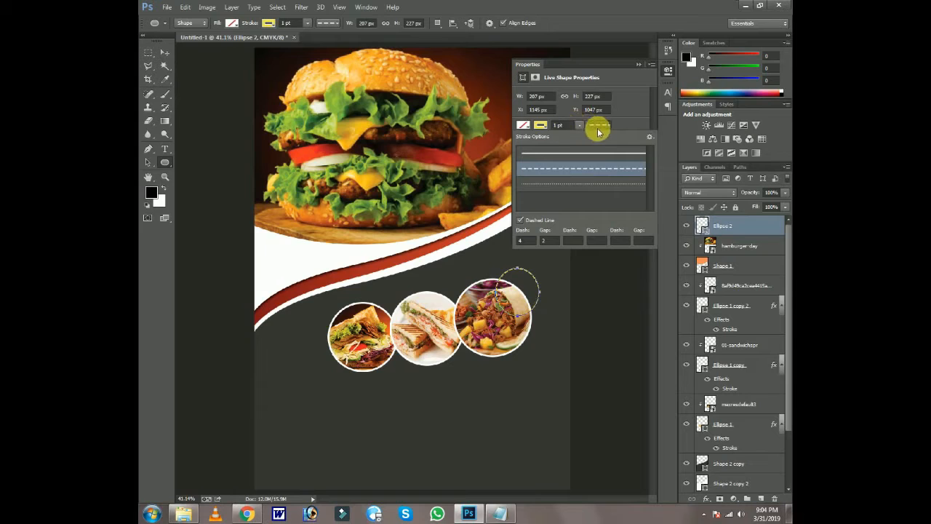
click(559, 127)
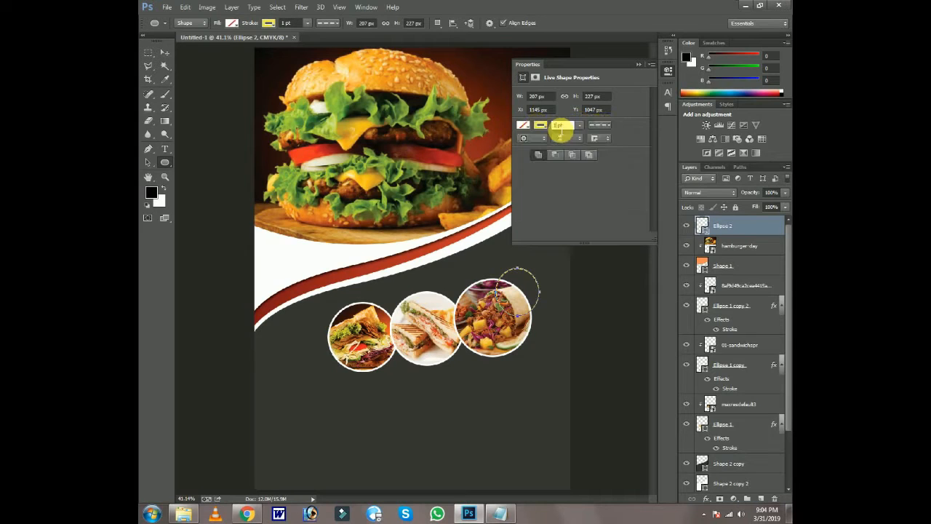
text(2)
key(Return)
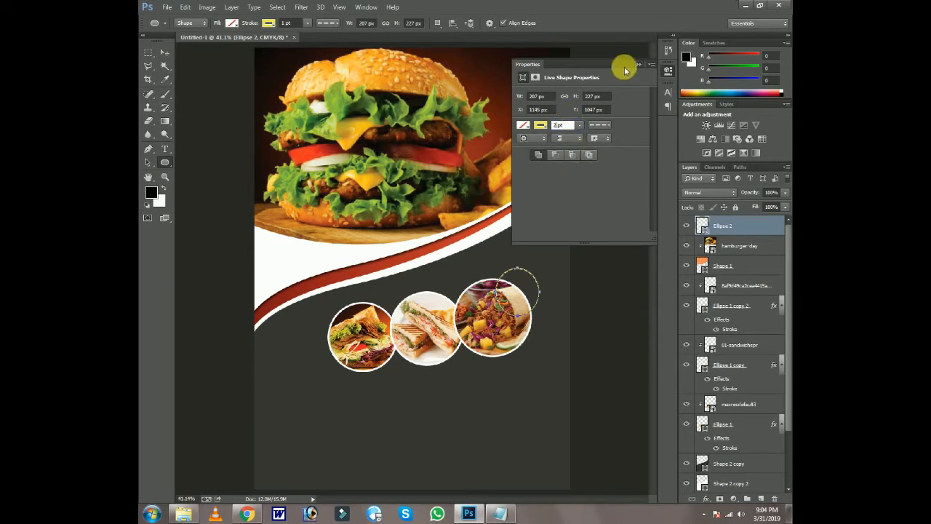
click(522, 126)
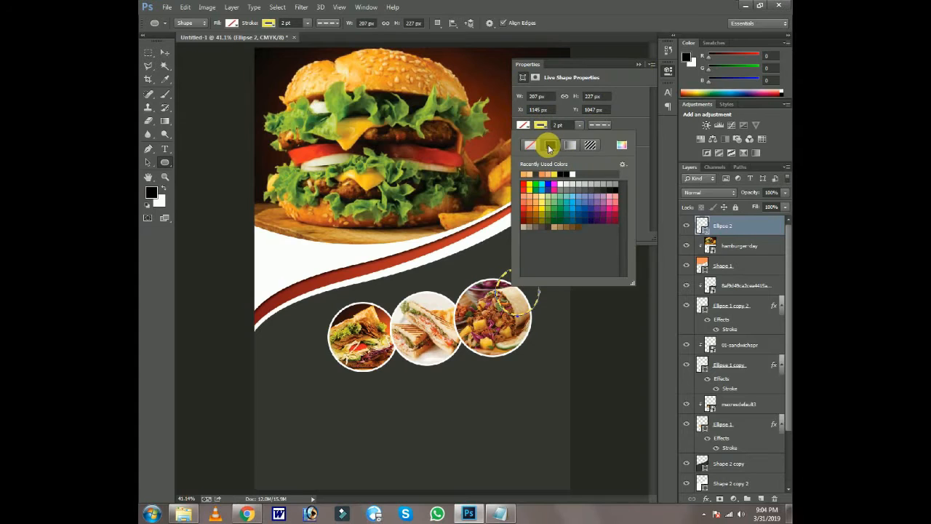
click(539, 125)
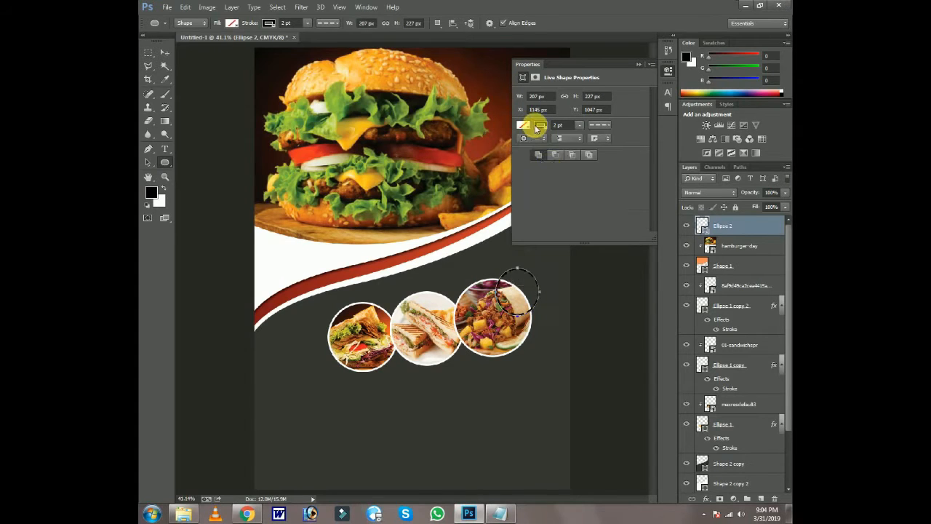
click(639, 65)
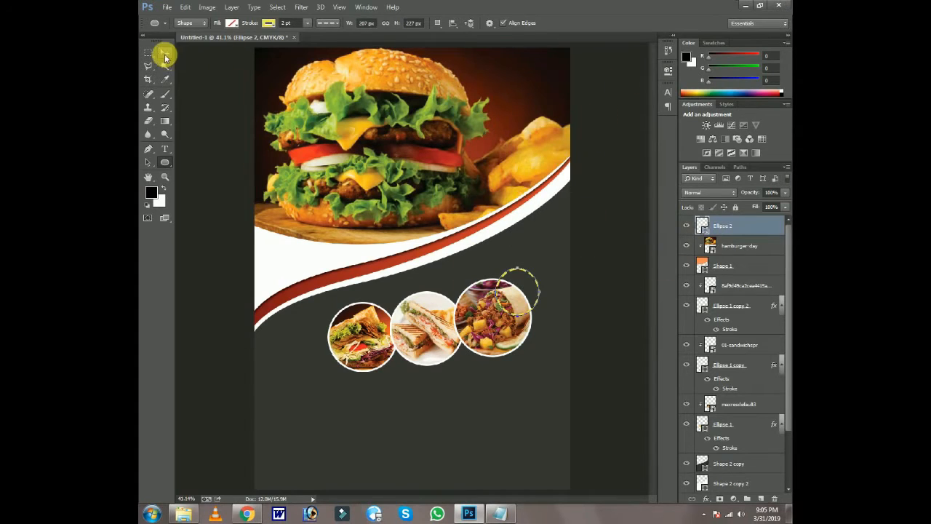
drag(750, 229, 775, 500)
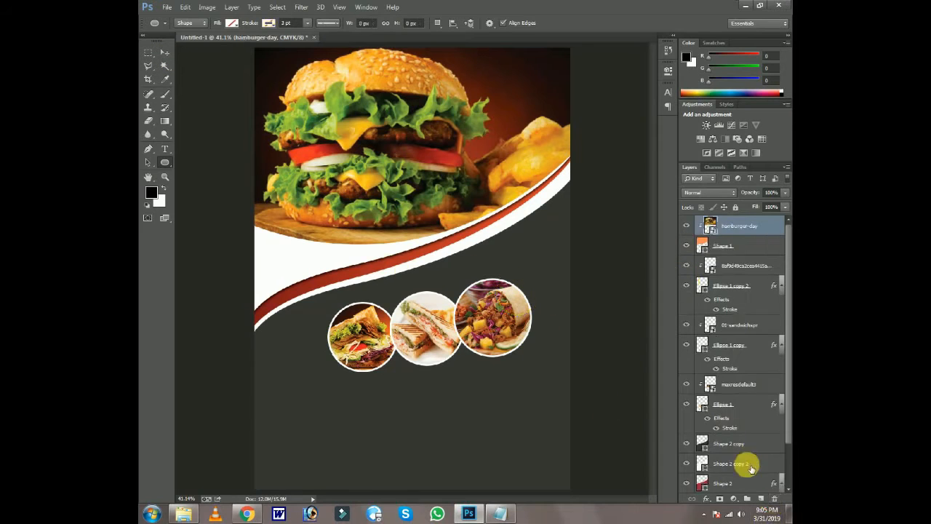
On a new layer above hamburger-day, draw a black-filled circle about 197 px wide overlapping the largest photo circle's upper-right edge.
click(761, 499)
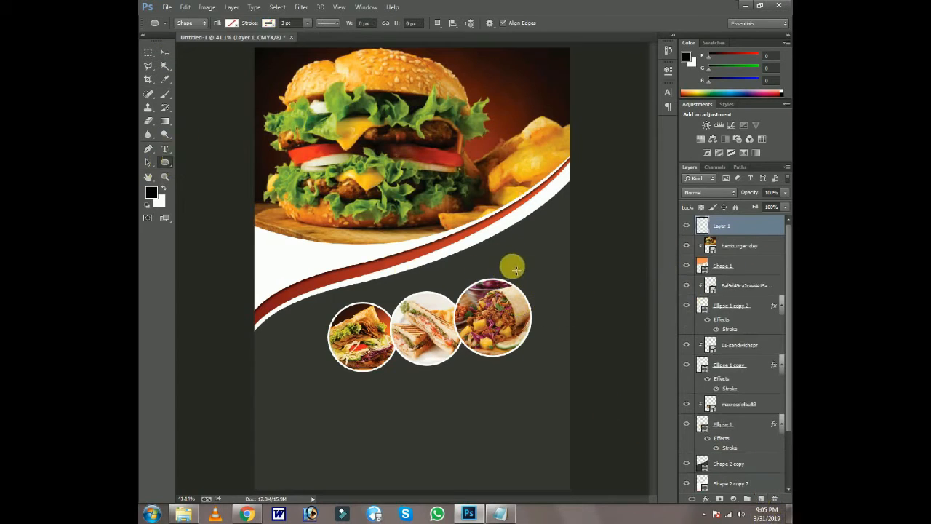
drag(515, 269, 556, 313)
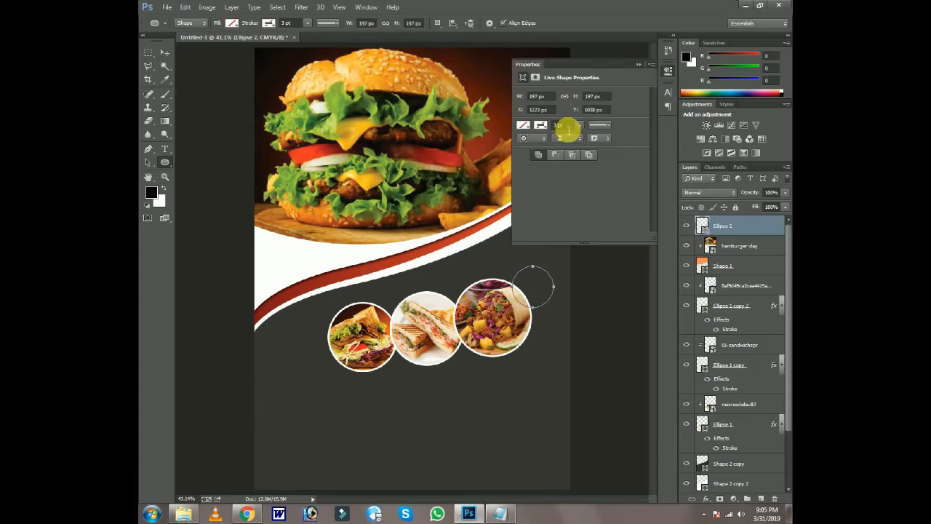
click(523, 124)
click(551, 145)
click(639, 64)
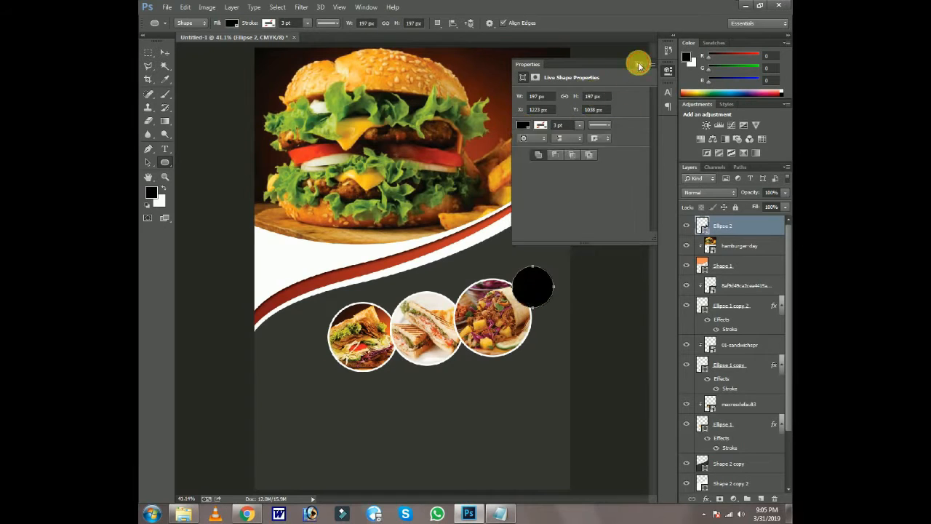
click(166, 53)
drag(536, 293, 532, 287)
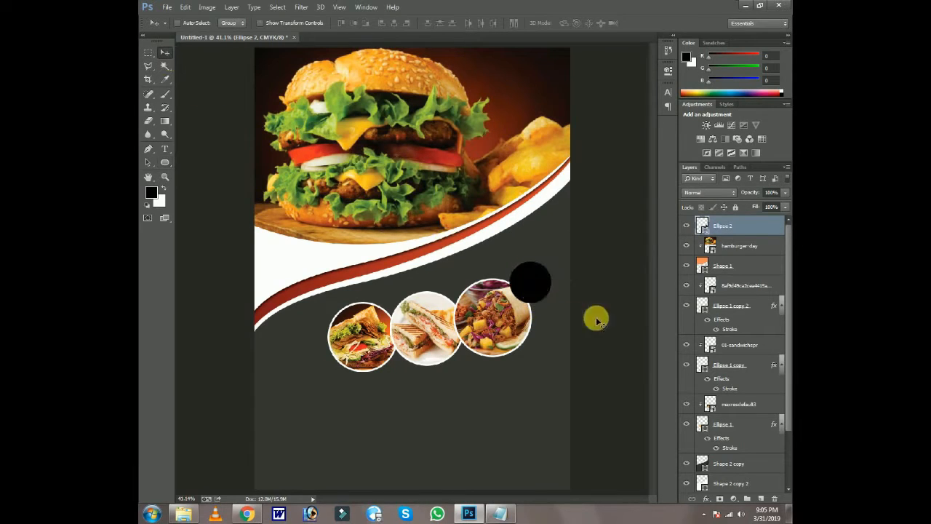
Duplicate the black circle and give the copy a white dashed stroke of 2 pt.
key(ctrl+j)
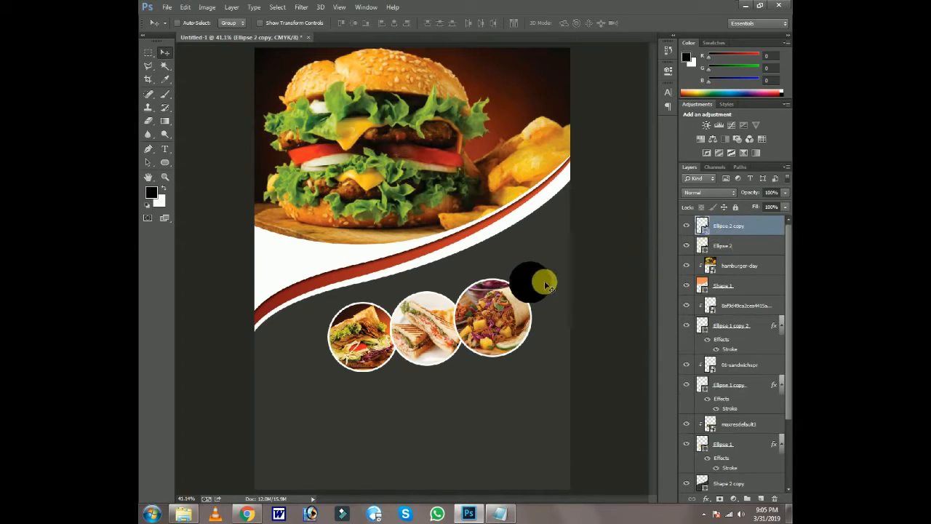
click(667, 70)
click(540, 125)
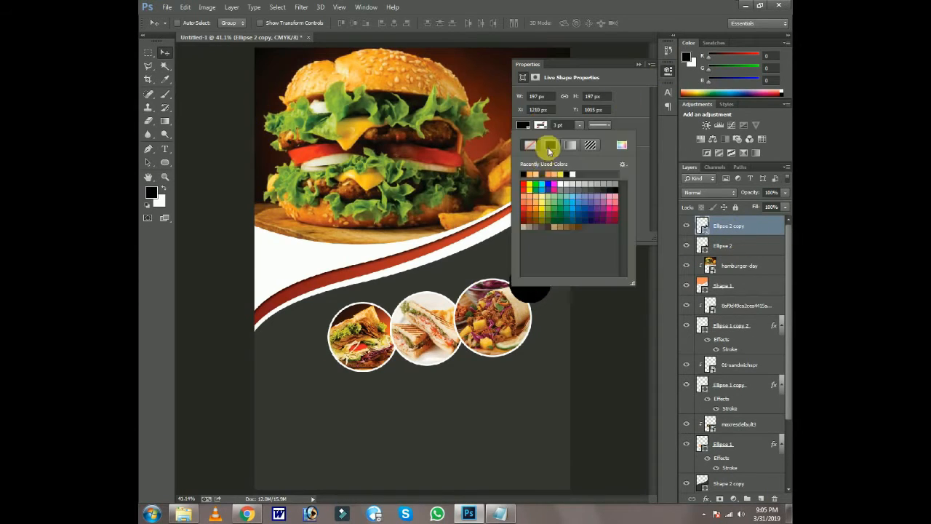
click(550, 145)
click(538, 126)
click(539, 126)
click(593, 127)
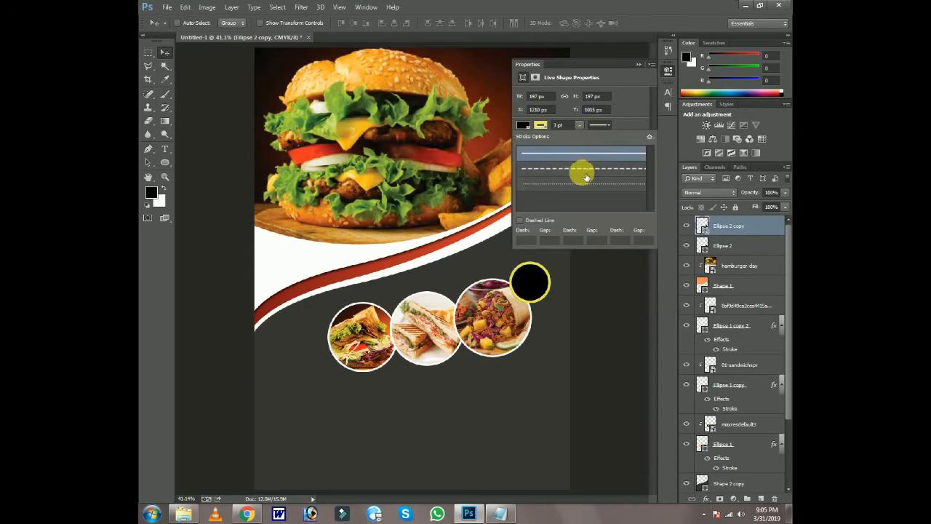
click(583, 170)
click(557, 126)
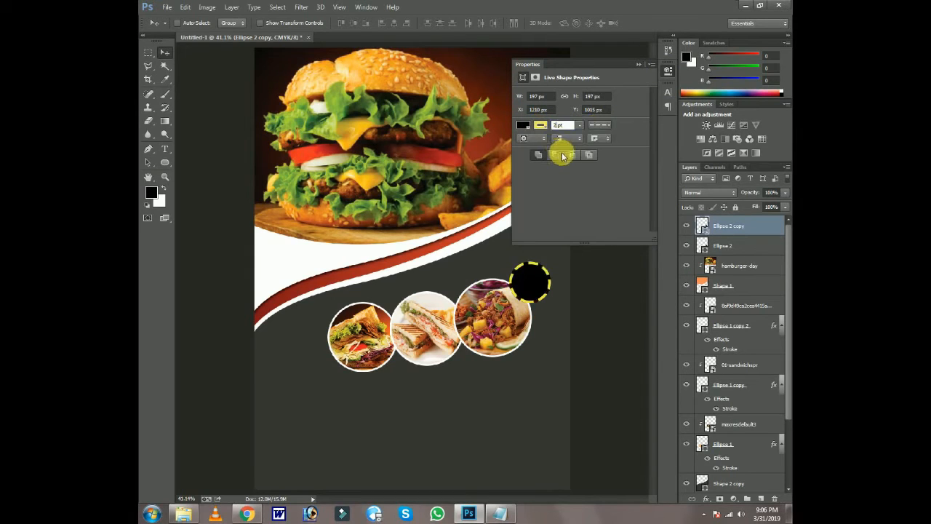
click(540, 126)
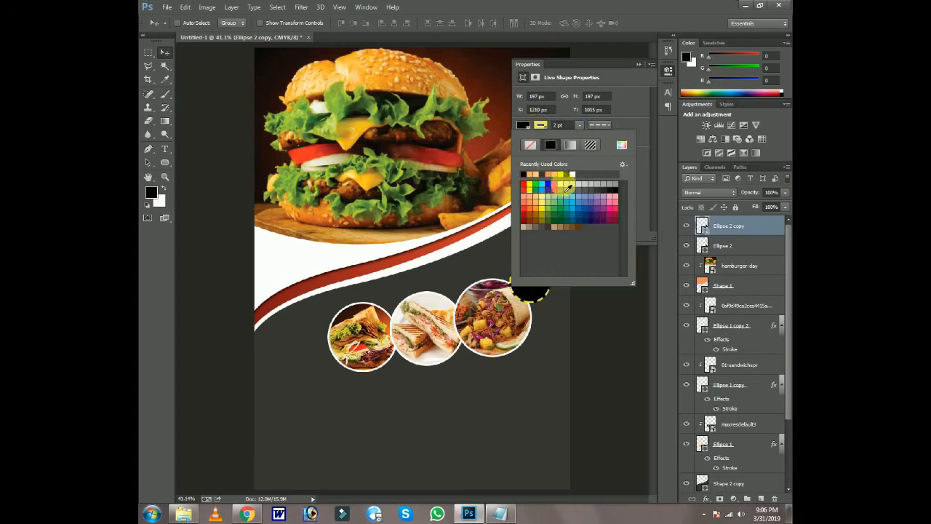
click(638, 67)
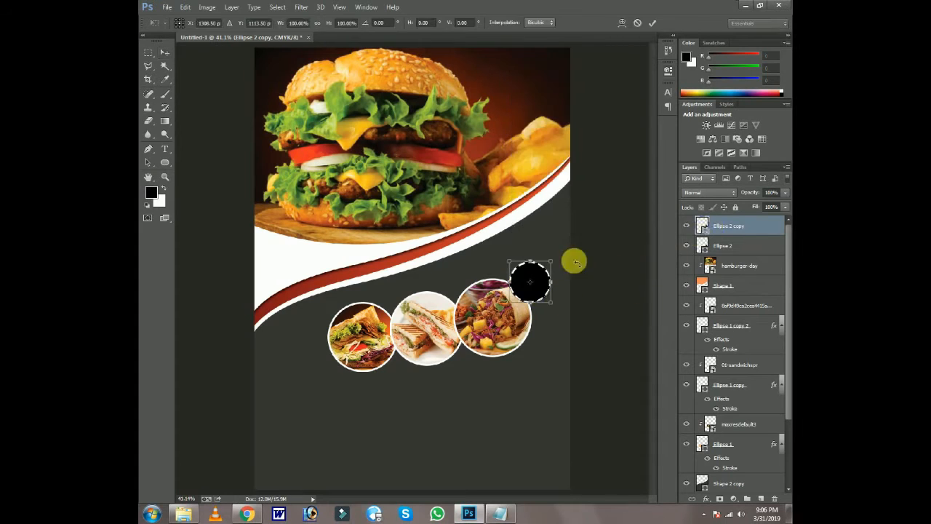
Enlarge the original black circle slightly around its centre so it forms a rim outside the dashed ring.
click(720, 246)
key(ctrl+t)
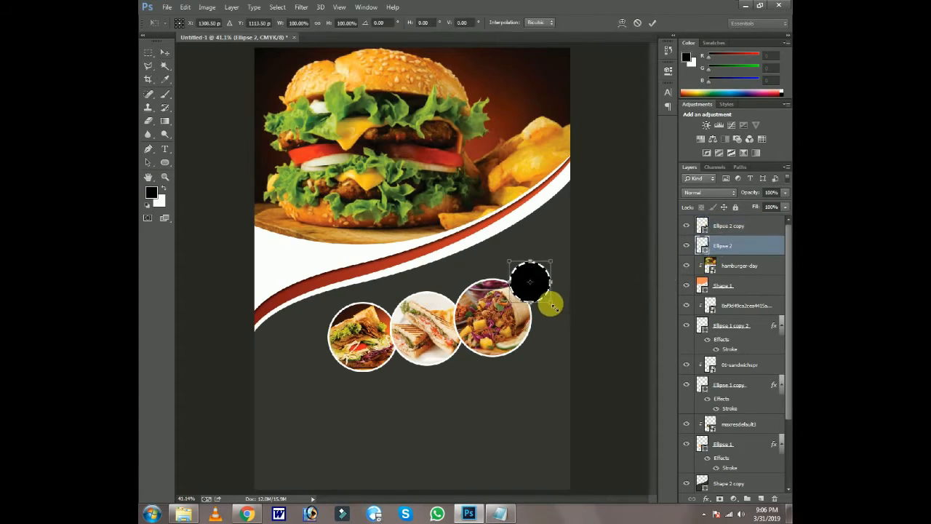
drag(550, 301, 544, 292)
key(Return)
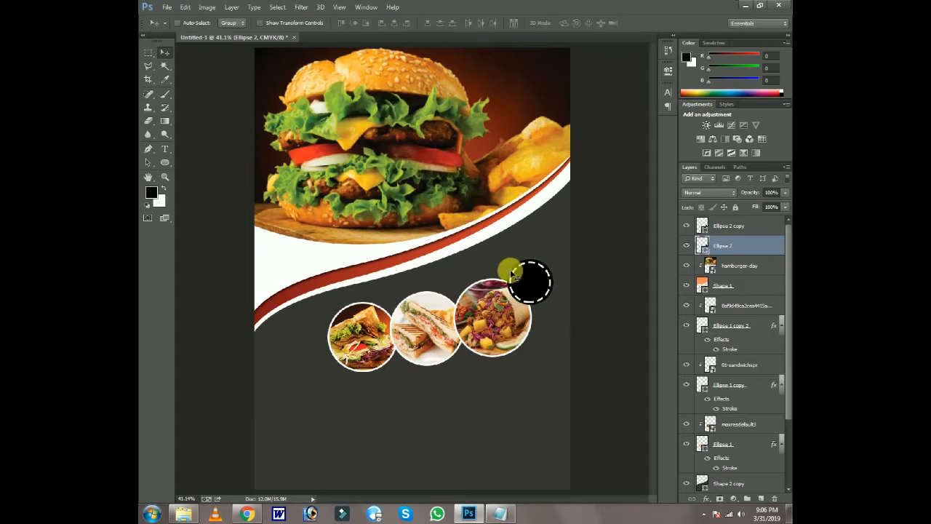
Select both black circle layers and scale them up slightly together as one badge beside the wrap photo.
shift+click(738, 227)
key(ctrl+t)
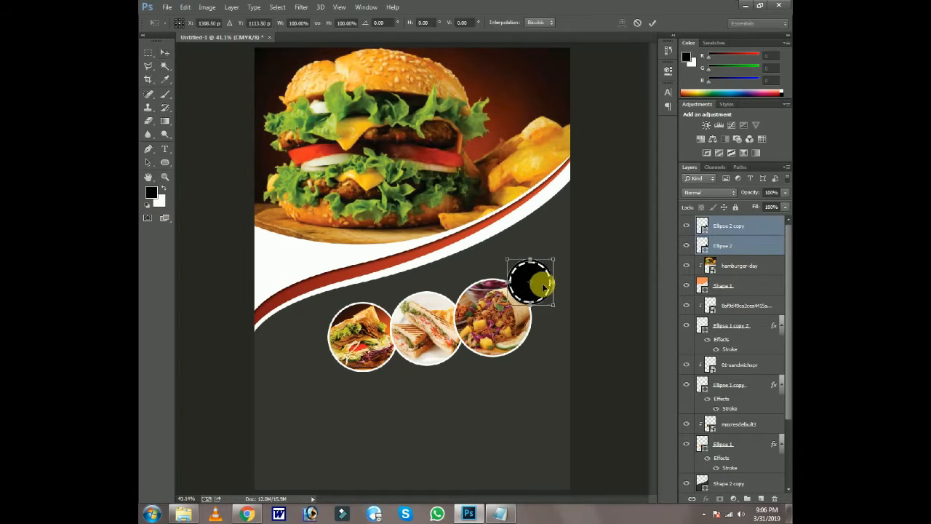
drag(552, 304, 557, 311)
key(Return)
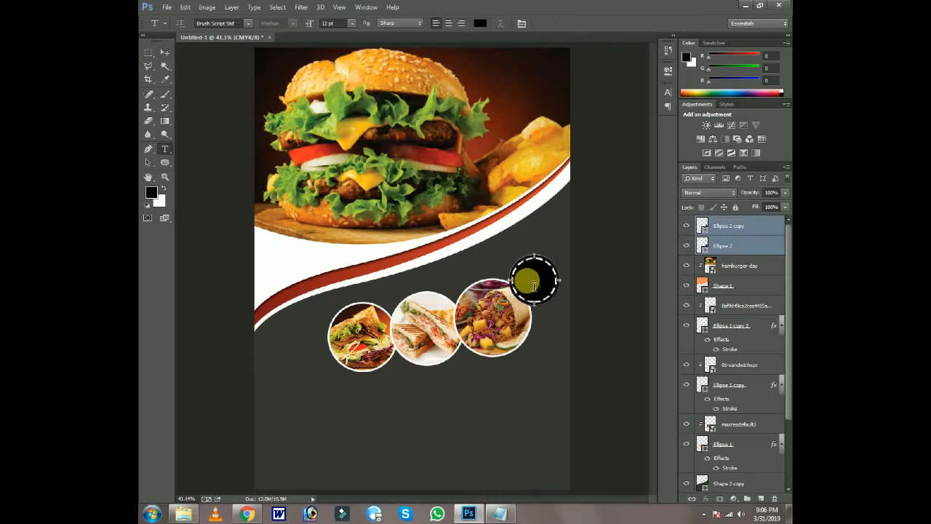
click(731, 225)
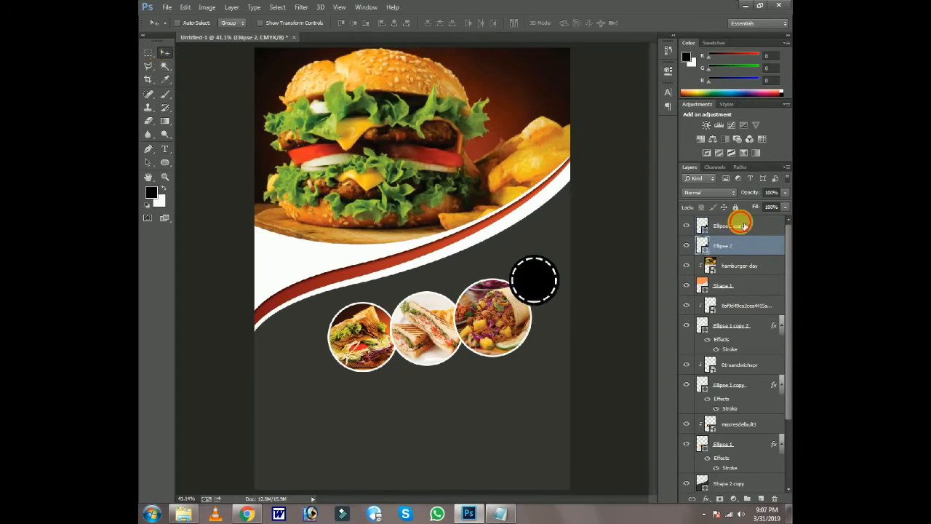
click(533, 280)
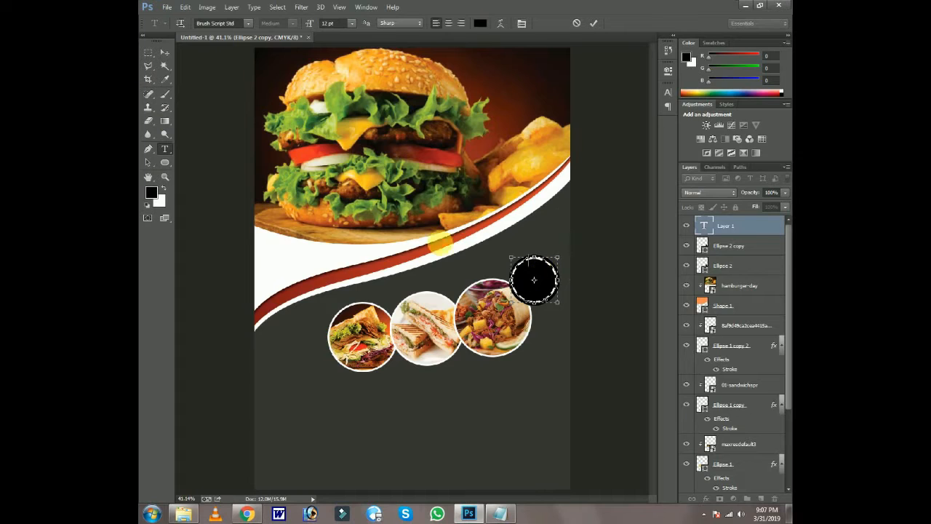
click(165, 52)
click(776, 499)
On a new layer, add white Brush Script text inside the black badge reading "only" with "$2.99" on a second line.
click(762, 499)
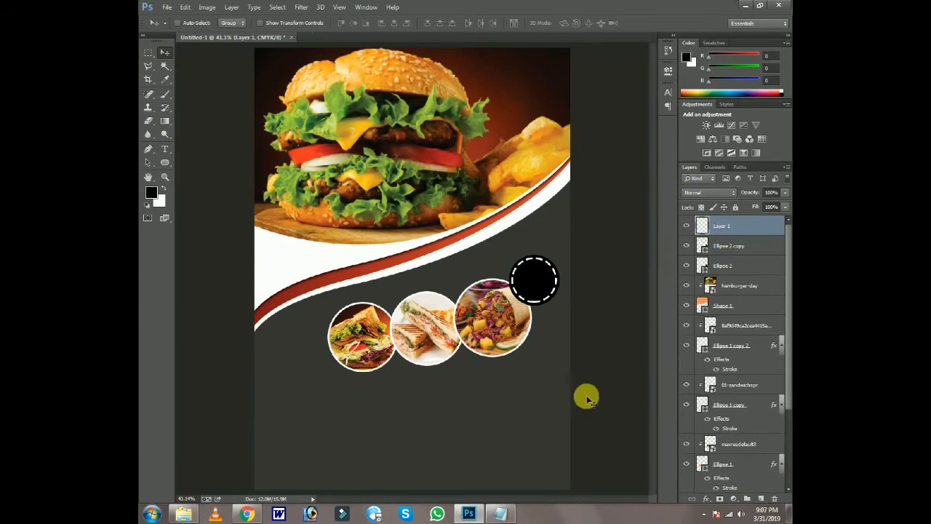
click(165, 149)
click(531, 283)
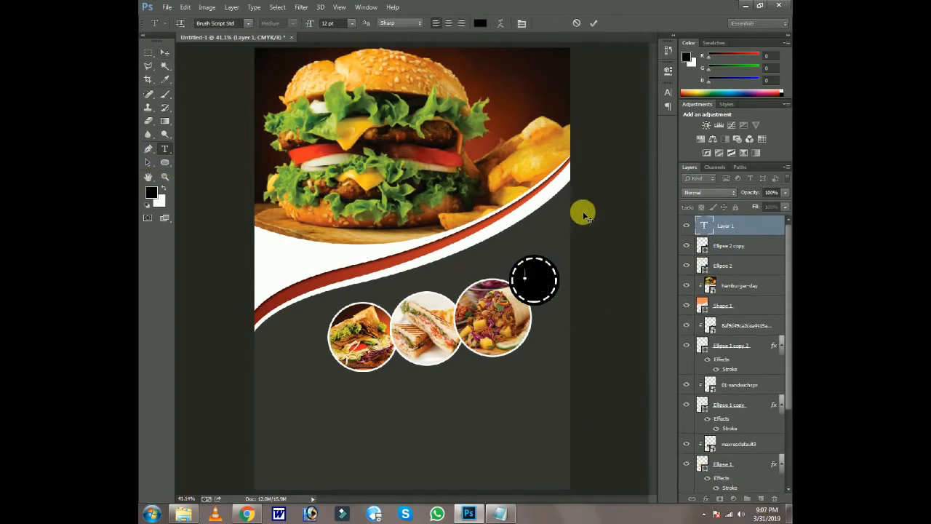
click(480, 23)
drag(535, 289, 512, 265)
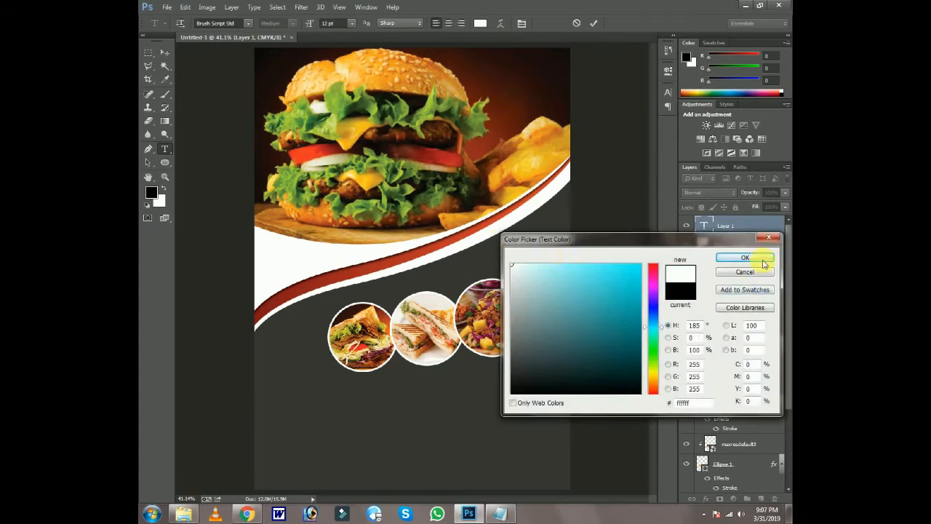
click(763, 261)
click(480, 23)
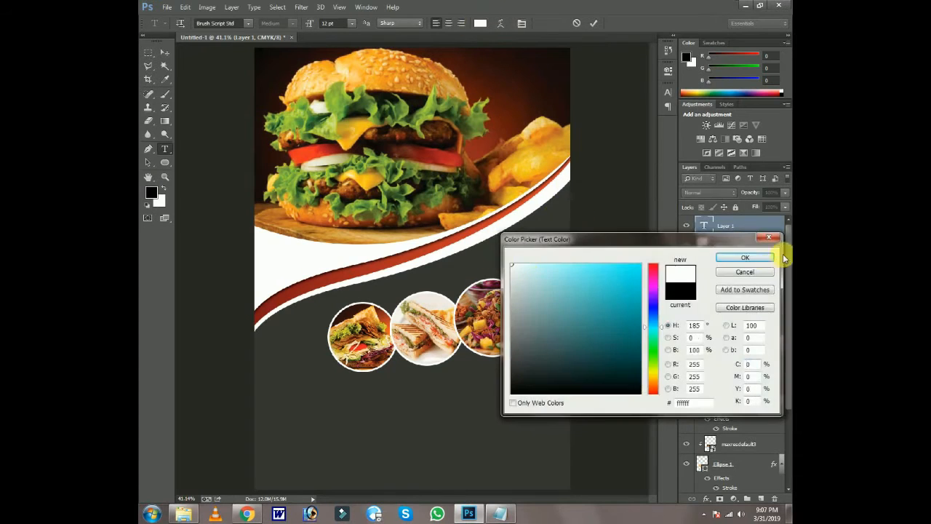
click(764, 256)
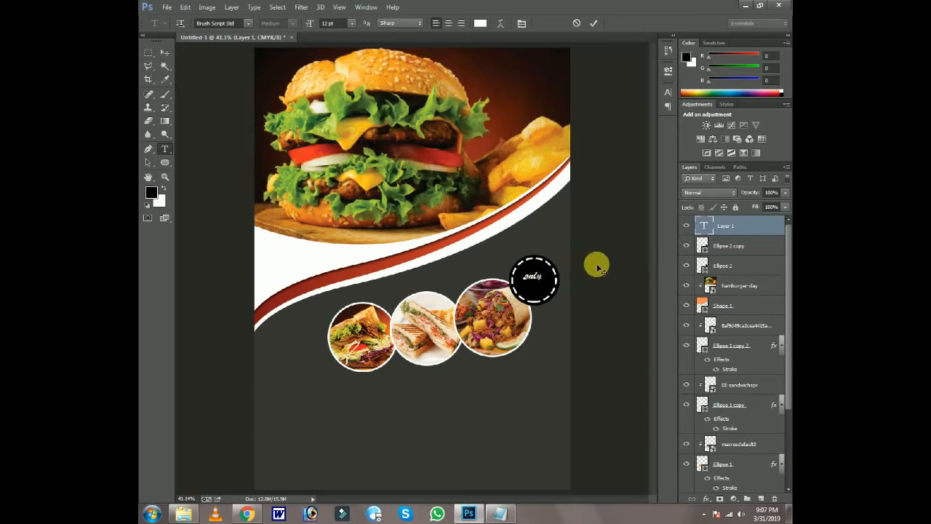
text($3.5)
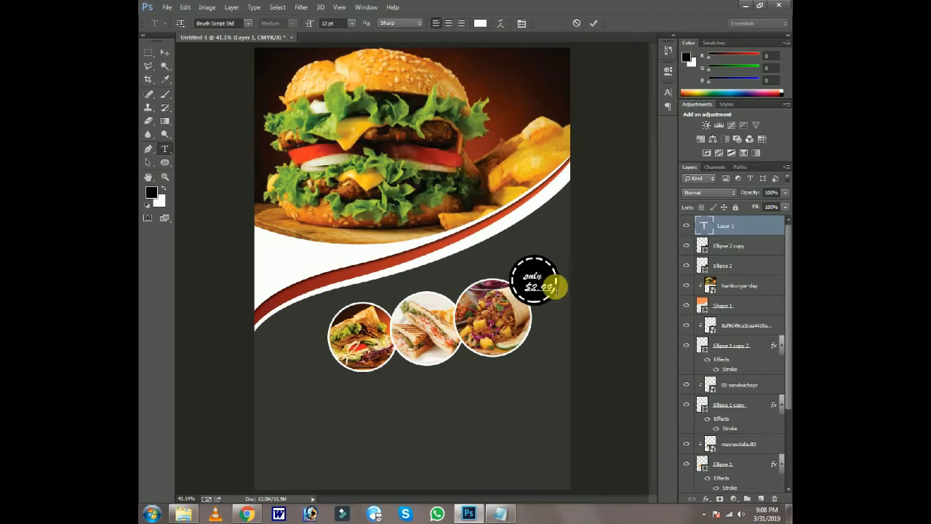
In the badge price, reduce ".99" to 8 pt and enlarge "$2" to 14 pt.
click(353, 24)
click(353, 74)
click(352, 25)
click(350, 48)
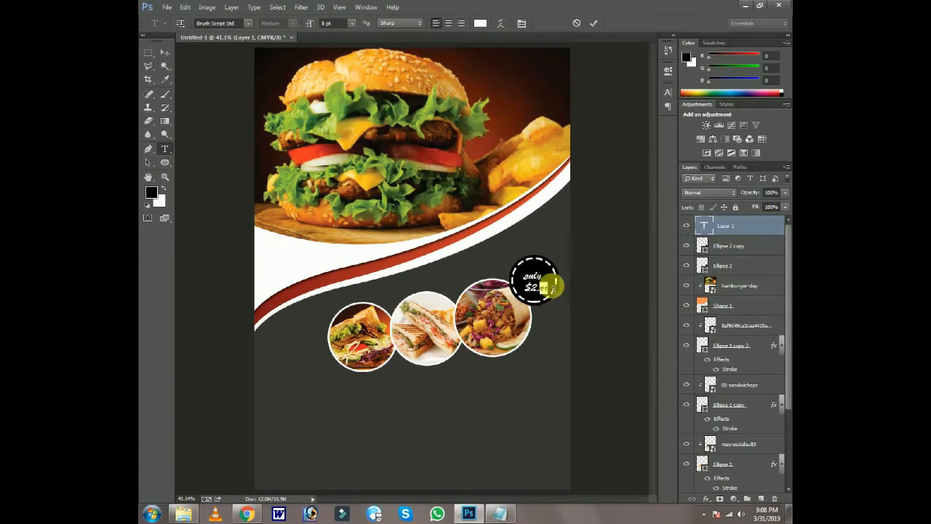
click(352, 25)
click(357, 119)
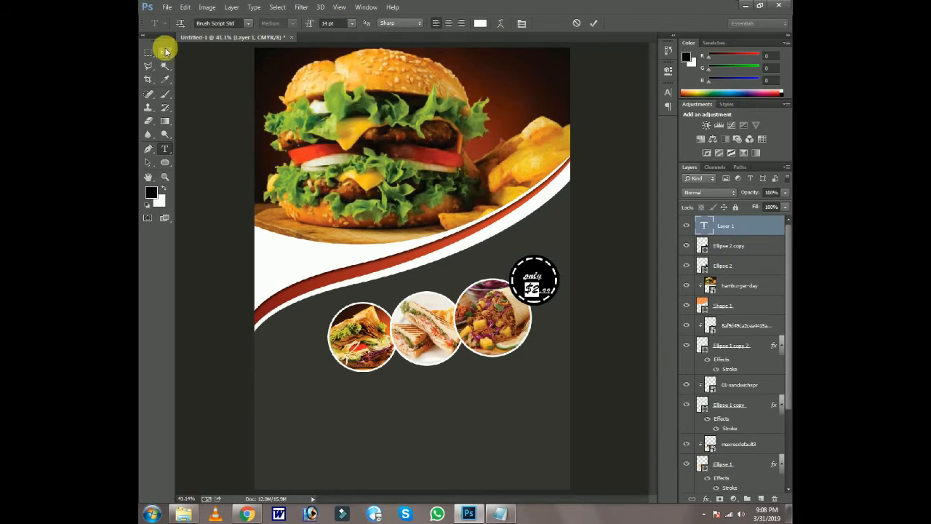
Scale up the "only $2.99" text so it fills the inside of the dashed ring.
click(165, 52)
key(ctrl+t)
drag(553, 297, 548, 291)
key(Return)
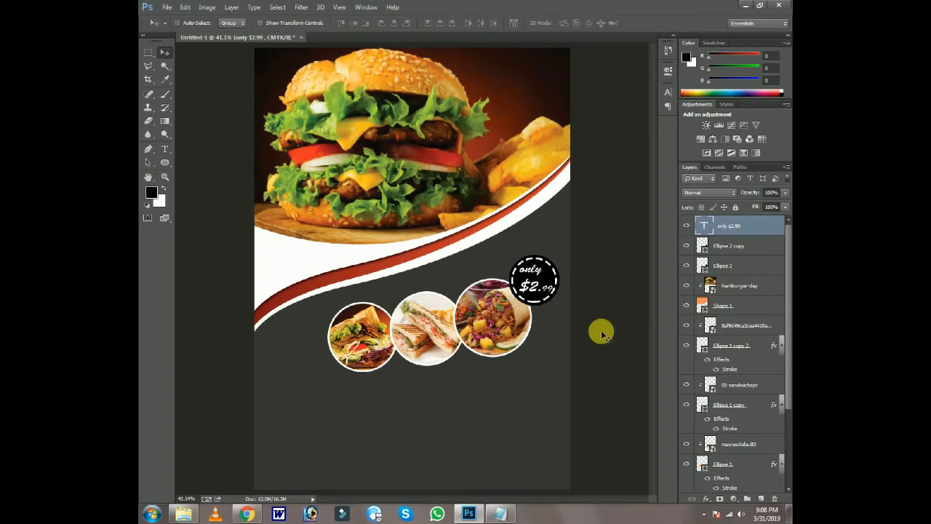
Apply a Gradient Overlay to the badge text using the Copper preset, with its light peach stop moved to 40%.
double_click(765, 225)
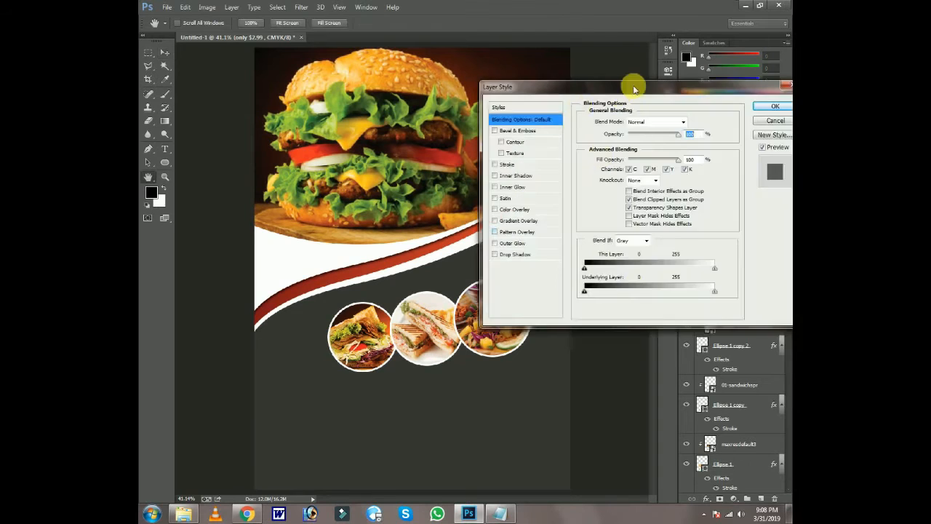
drag(629, 102, 686, 97)
click(576, 233)
click(702, 153)
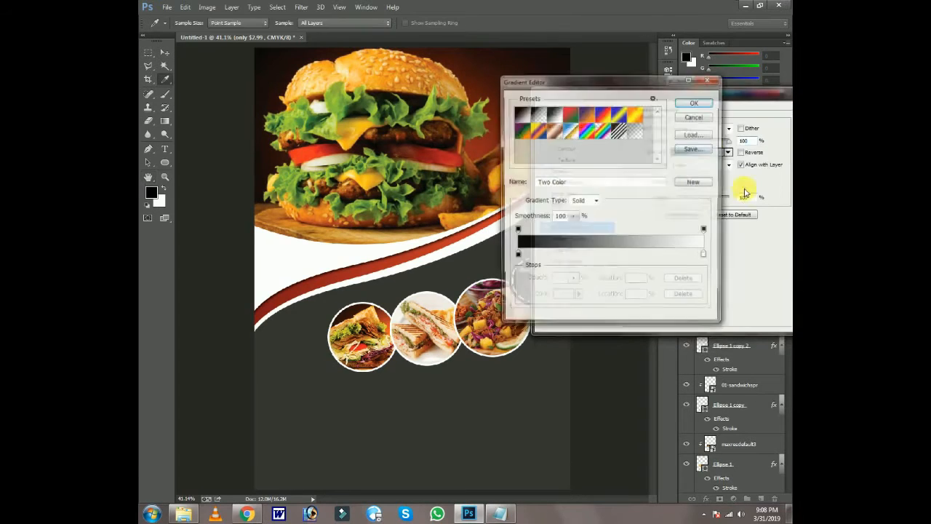
click(553, 129)
drag(592, 81, 666, 80)
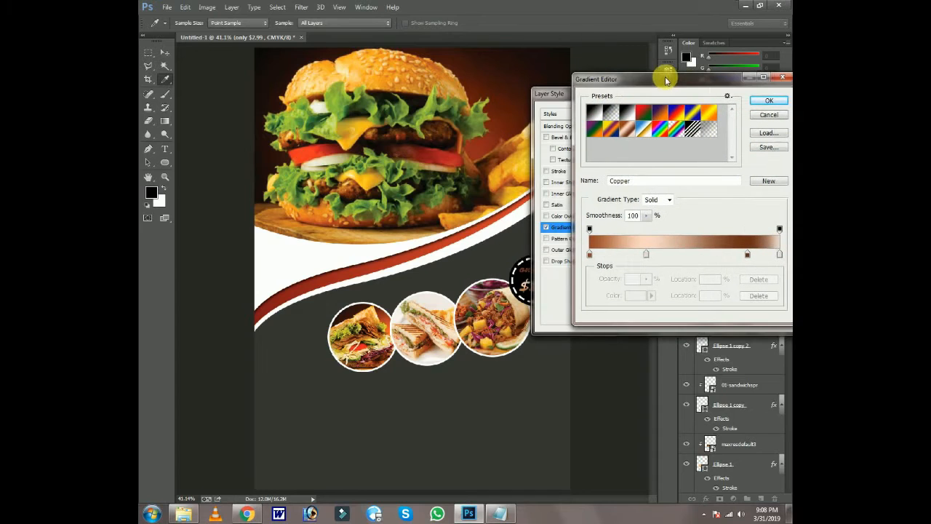
mouse_move(648, 256)
mouse_down()
mouse_move(686, 256)
mouse_move(665, 259)
mouse_up()
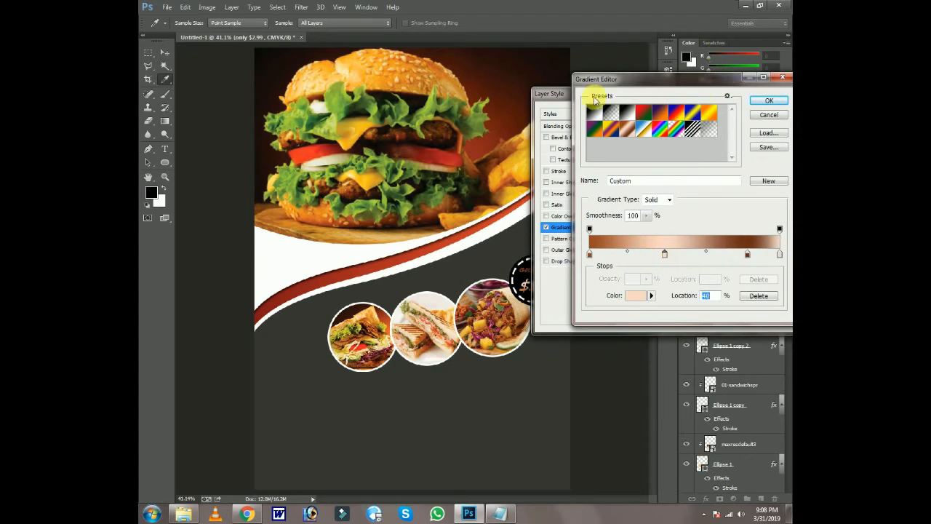
click(769, 100)
drag(713, 94, 348, 152)
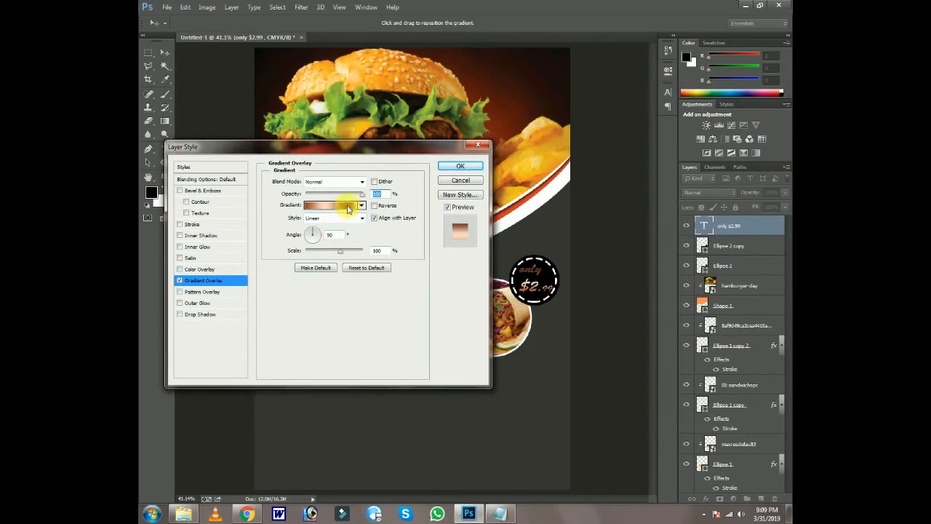
click(466, 167)
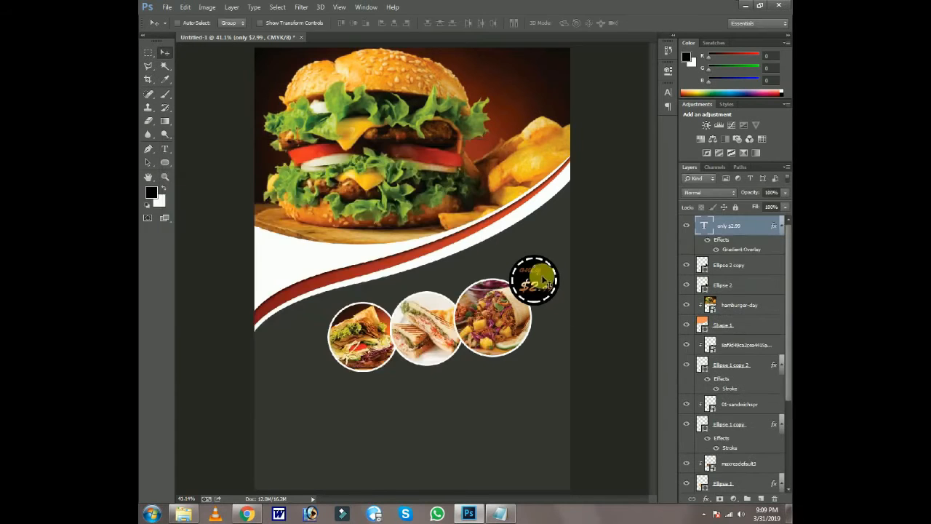
Set the word "only" in the badge text to 18 pt.
click(165, 153)
drag(542, 272, 521, 271)
click(352, 24)
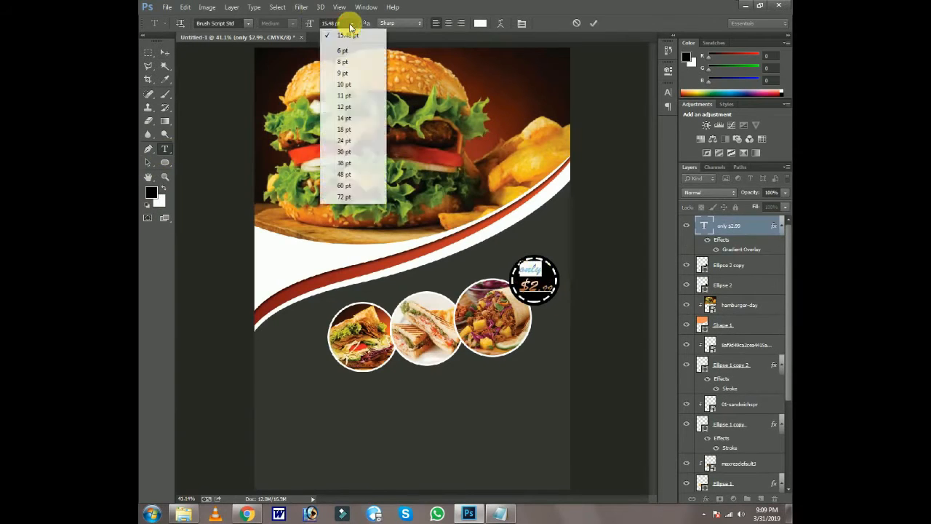
click(365, 128)
click(165, 53)
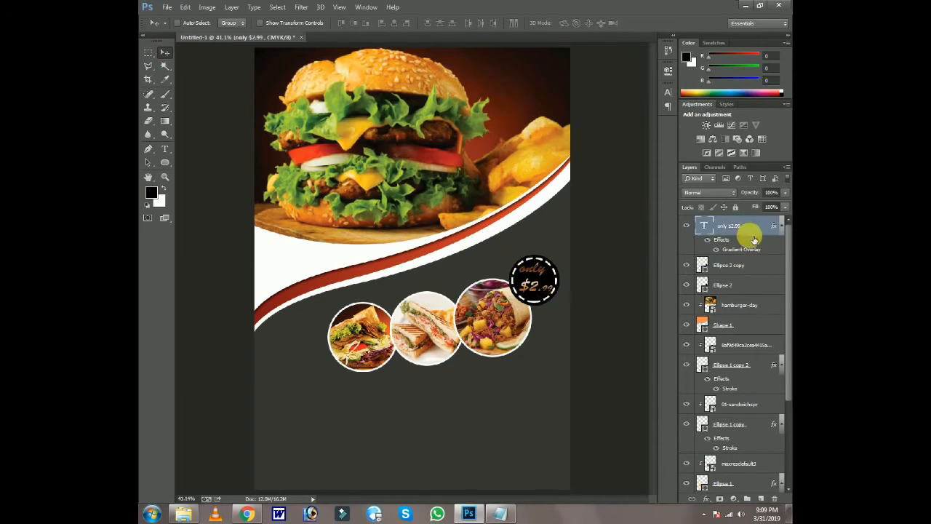
Duplicate the price badge with its text and both circles, and place the copy at the left side of the leftmost food photo.
shift+click(754, 284)
drag(542, 285, 316, 343)
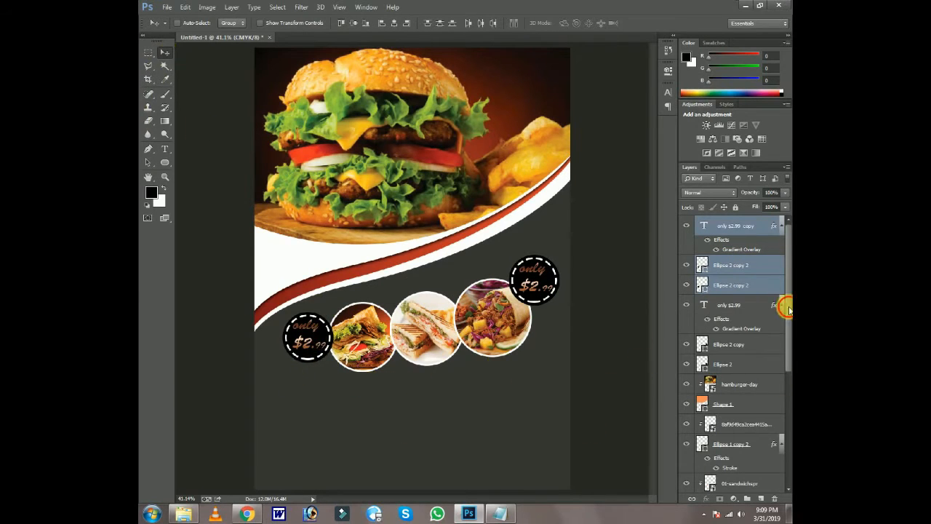
click(751, 344)
click(738, 226)
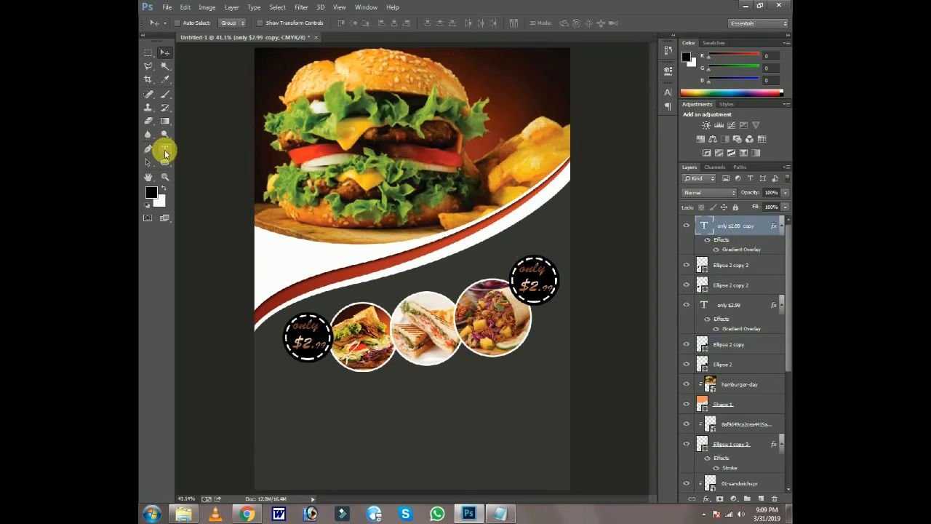
On a new layer above Shape 2 copy, draw a paragraph text box in the lower-right corner of the flyer's dark area.
right_click(484, 424)
click(501, 428)
click(165, 149)
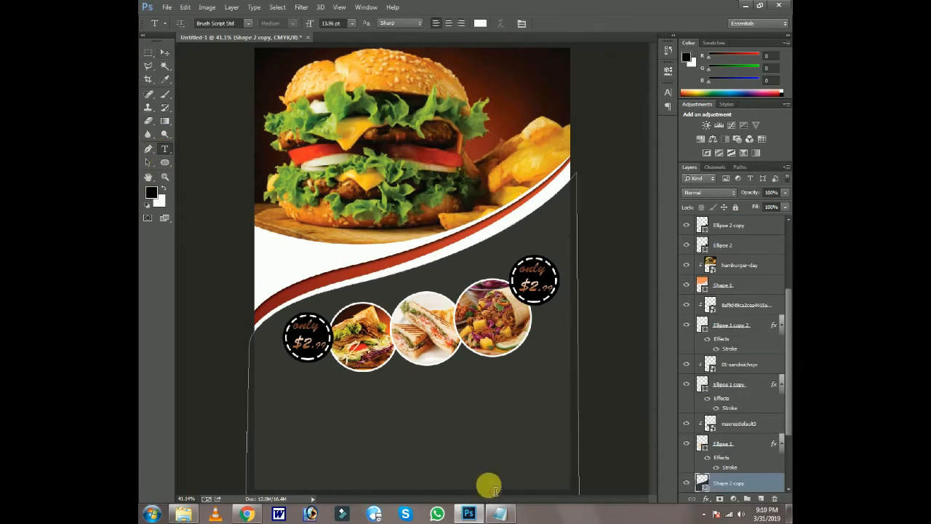
click(165, 53)
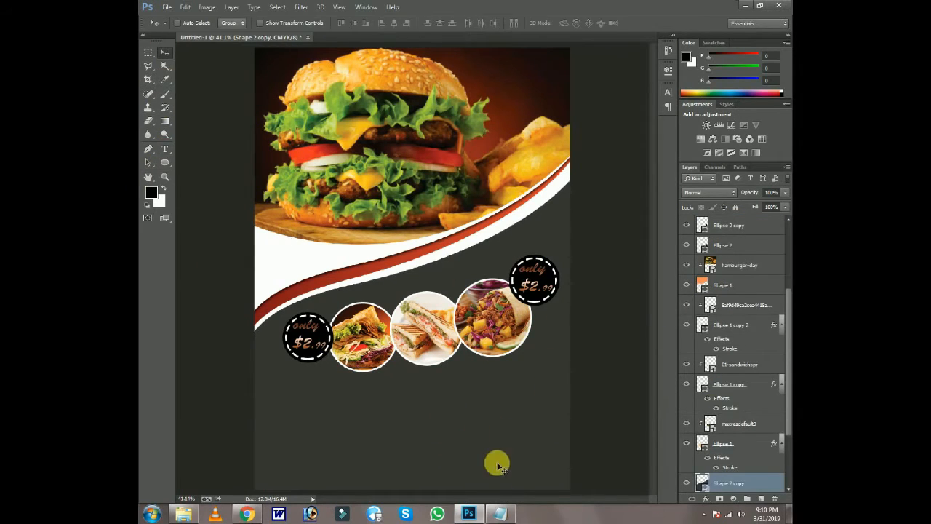
click(761, 499)
click(164, 149)
drag(426, 432, 571, 483)
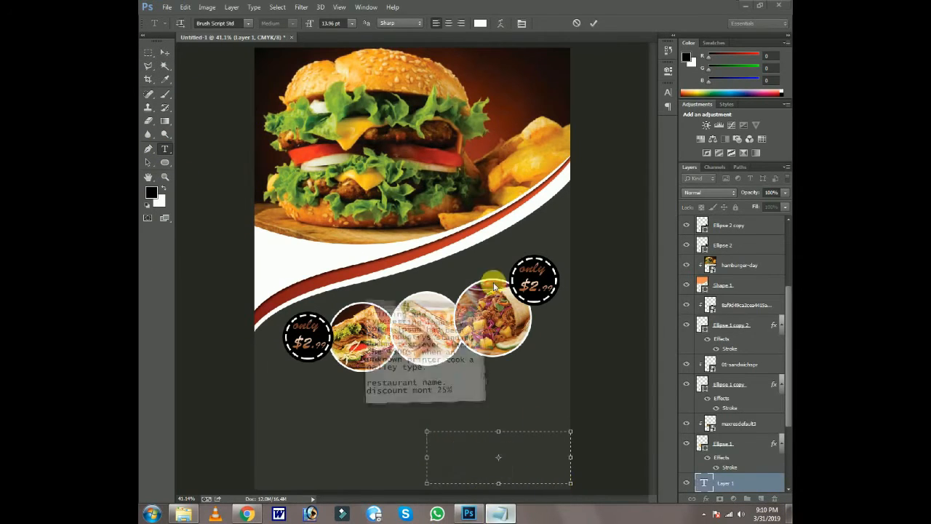
Copy the lorem ipsum paragraph from the Notepad notes and paste it into the new text box on the flyer.
click(499, 514)
mouse_move(142, 69)
mouse_down()
mouse_move(437, 131)
mouse_move(216, 93)
mouse_move(143, 68)
mouse_up()
right_click(160, 68)
click(183, 100)
key(alt+Tab)
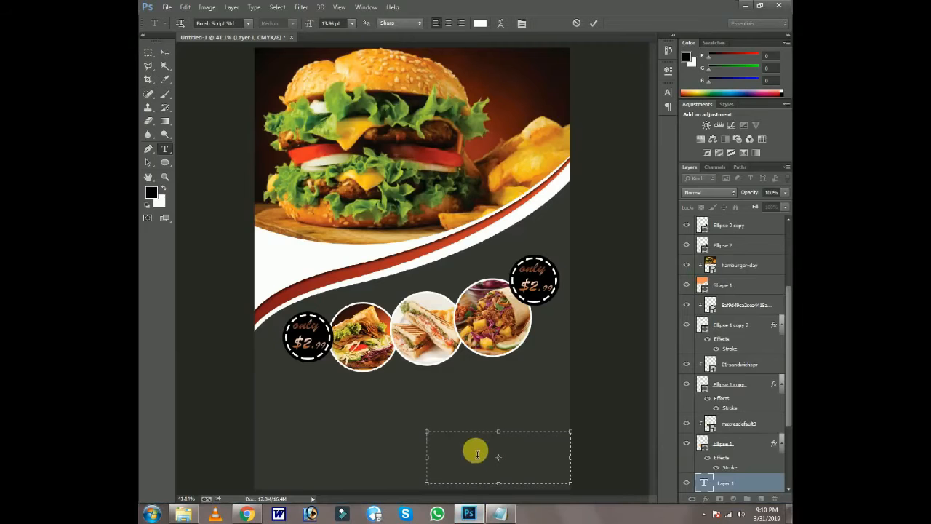
key(ctrl+v)
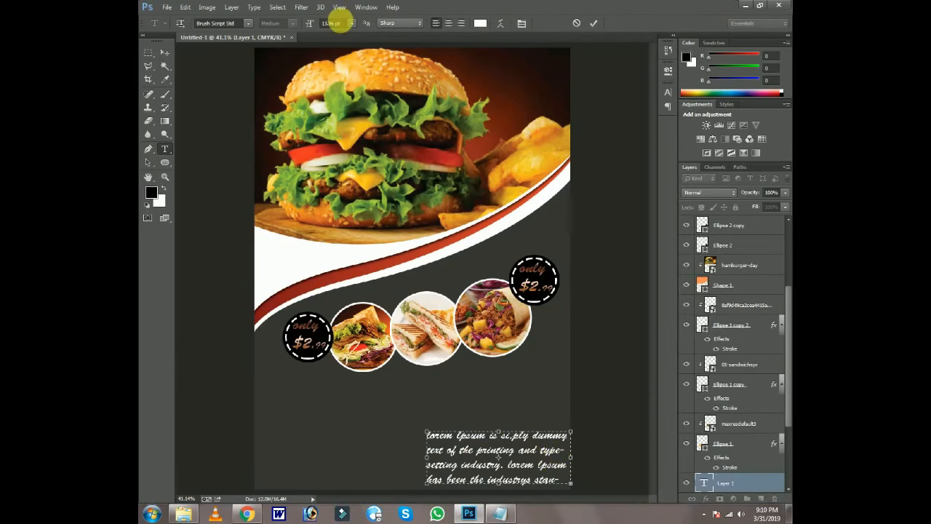
Reduce the visible lines of the lorem ipsum paragraph to 10 pt.
click(351, 23)
click(353, 63)
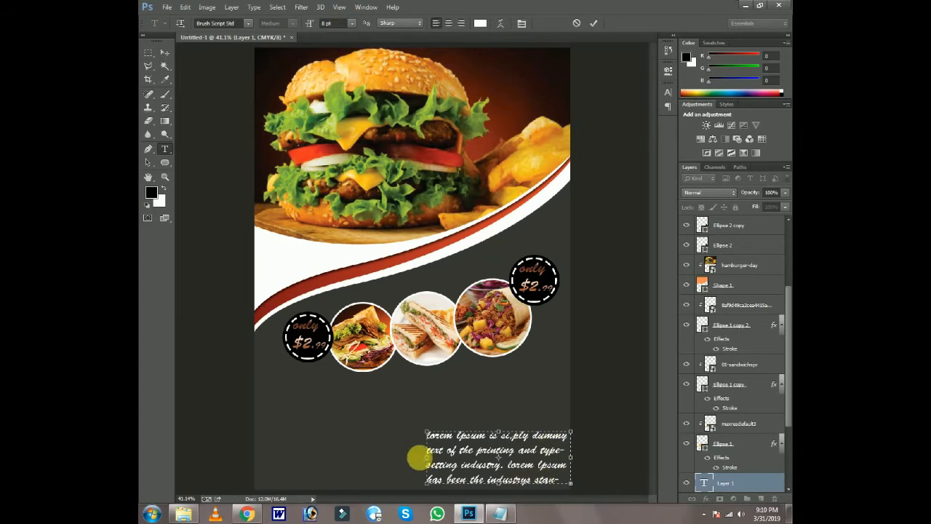
drag(428, 441, 633, 500)
click(351, 24)
click(357, 93)
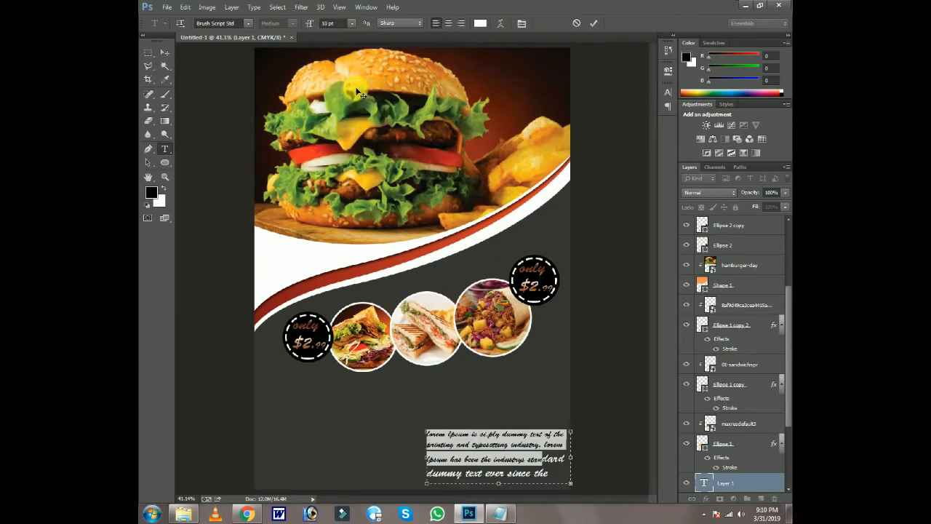
drag(551, 477, 378, 375)
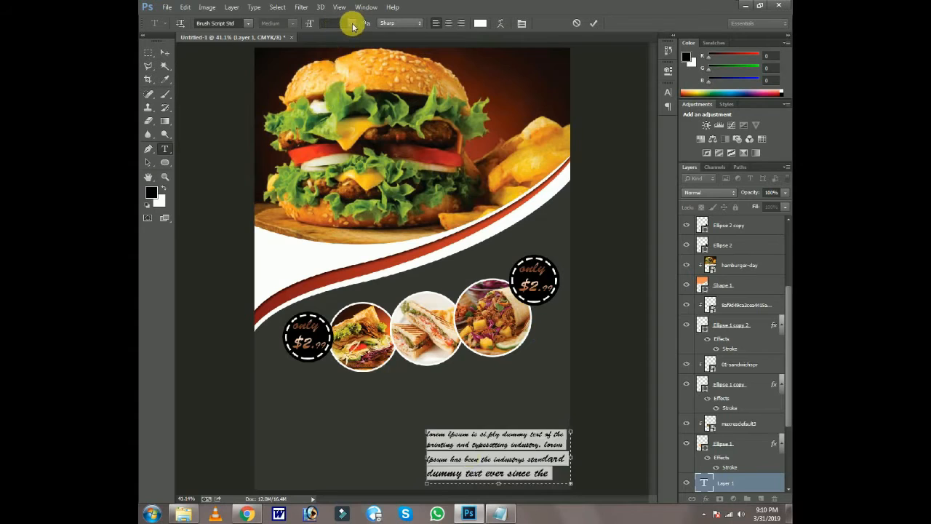
click(353, 24)
click(353, 114)
click(351, 23)
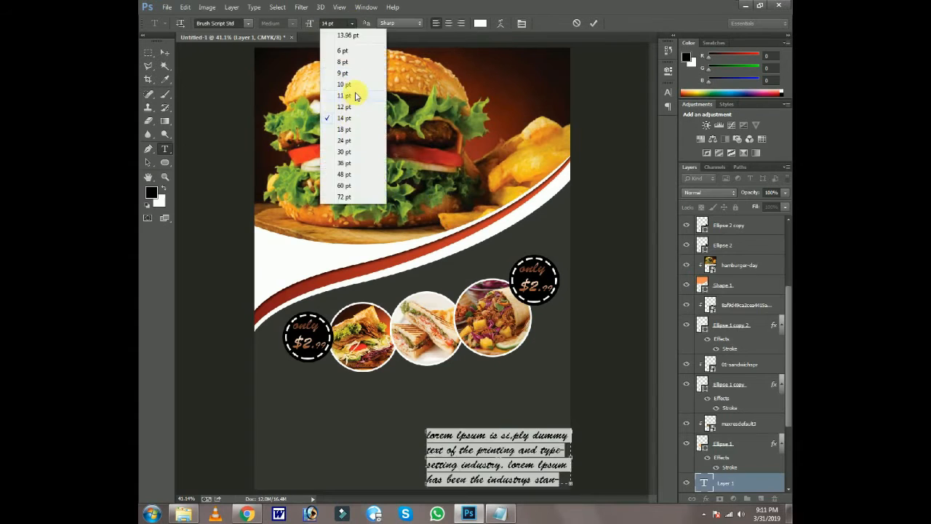
click(354, 93)
click(351, 24)
click(353, 85)
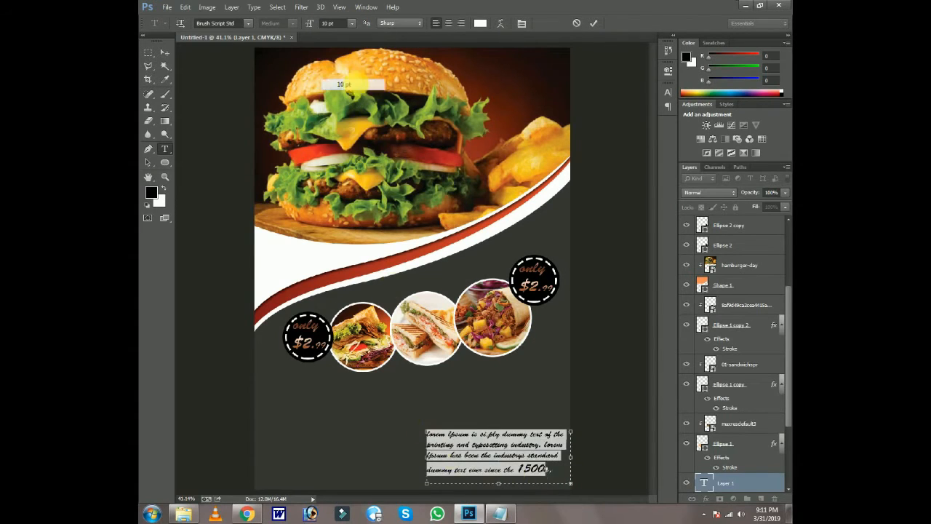
Set all the visible paragraph text to 10 pt again, including the words at its end, and shift the block slightly left and down.
click(562, 474)
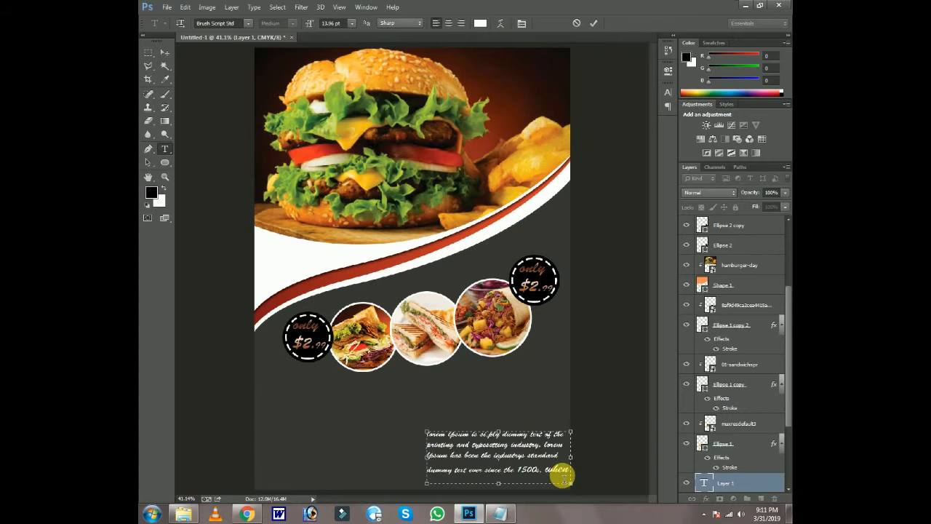
drag(564, 477, 365, 364)
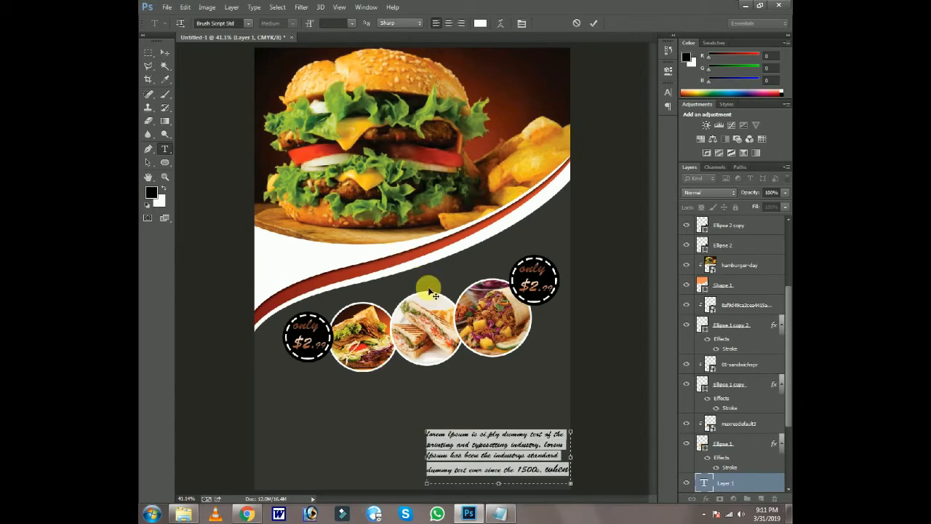
click(351, 24)
click(353, 84)
click(165, 52)
drag(529, 446, 519, 452)
Change the visible lorem ipsum paragraph text from the script typeface to Cambria Math.
click(165, 149)
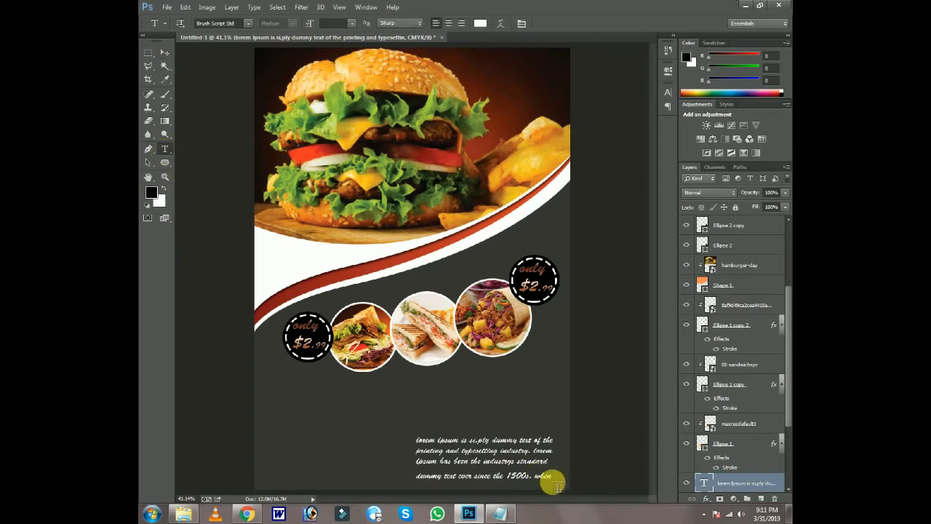
drag(551, 478, 409, 430)
click(248, 26)
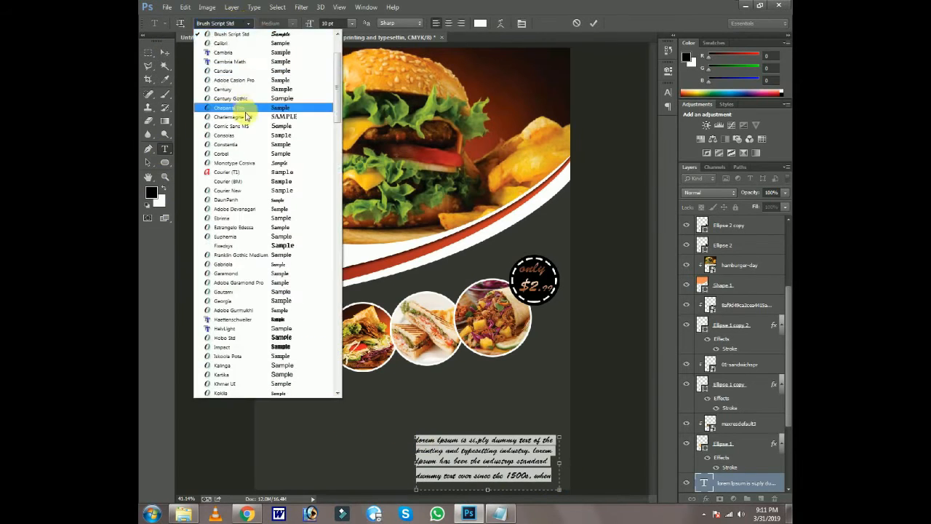
scroll(243, 87, up, 3)
click(237, 25)
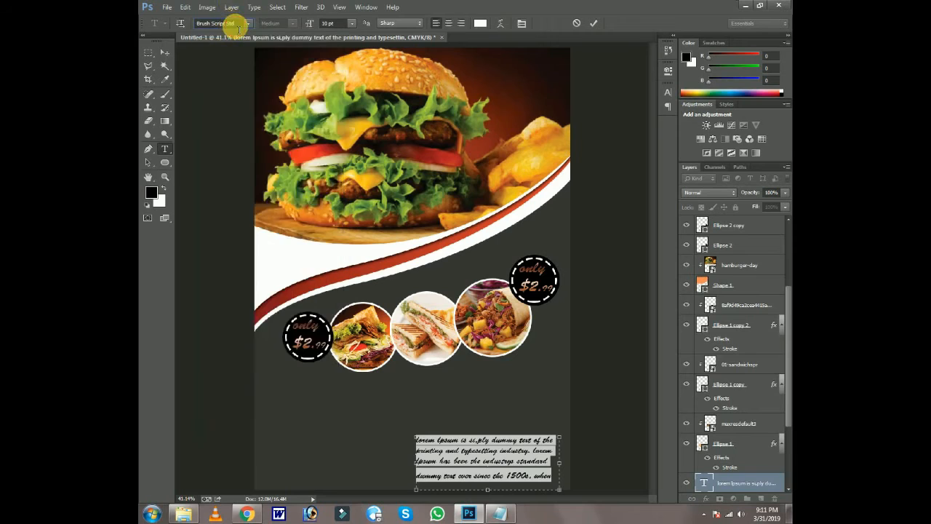
drag(554, 480, 395, 411)
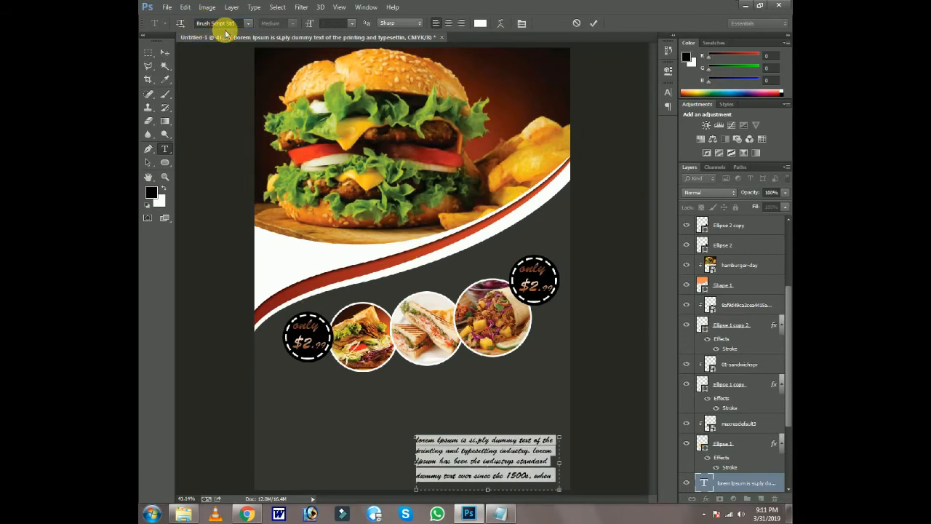
key(Down)
key(Down)
key(Down)
key(Down)
key(Down)
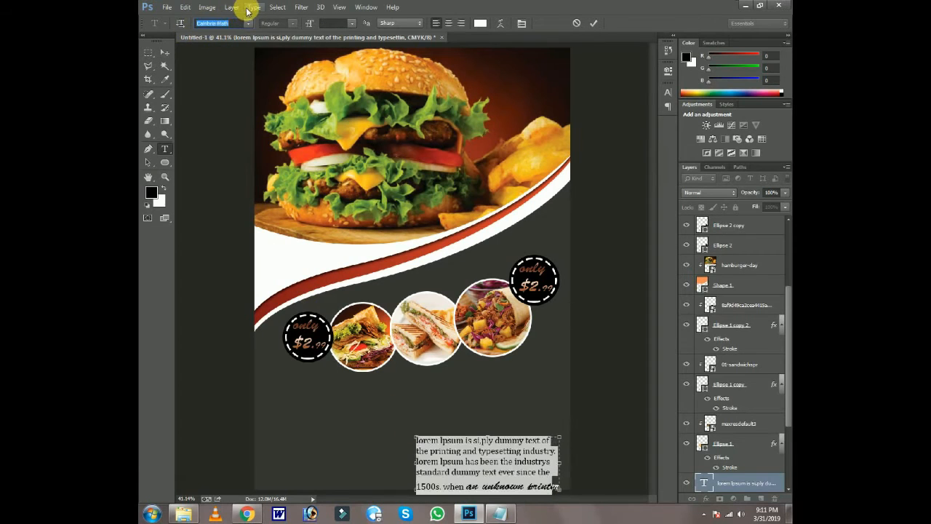
Delete the trailing script words and the last lines of the paragraph, back to "industrys".
click(166, 53)
drag(554, 488, 440, 485)
click(165, 149)
key(BackSpace)
drag(524, 487, 410, 487)
key(BackSpace)
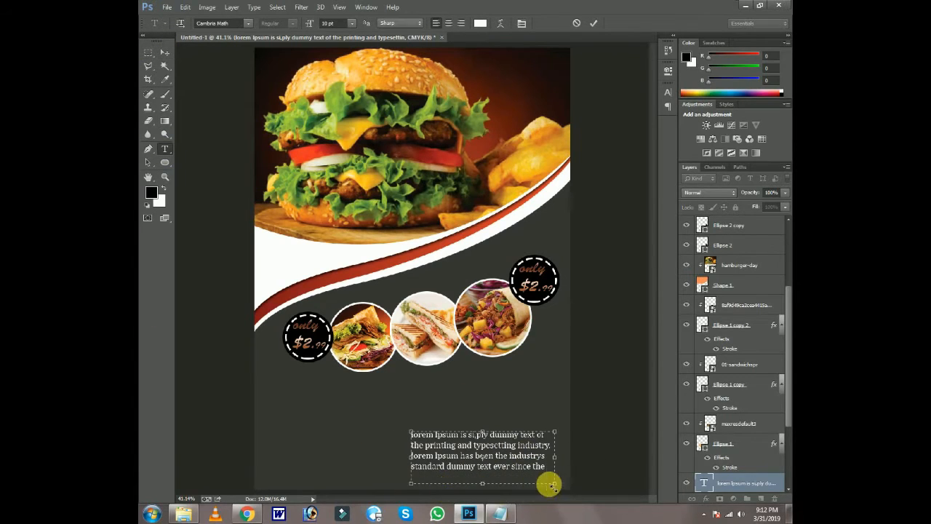
key(BackSpace)
Delete the lorem ipsum text layer above Shape 2 copy.
scroll(727, 466, down, 2)
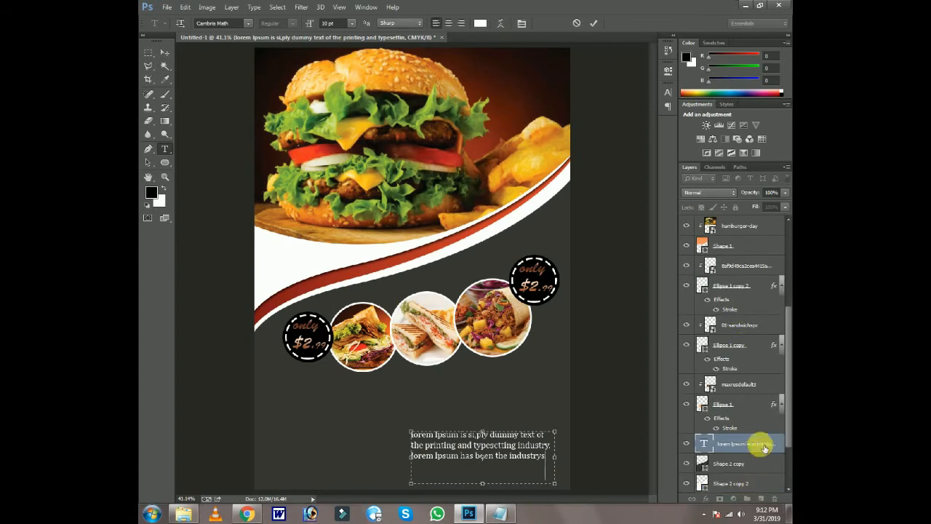
click(168, 53)
click(774, 498)
click(154, 53)
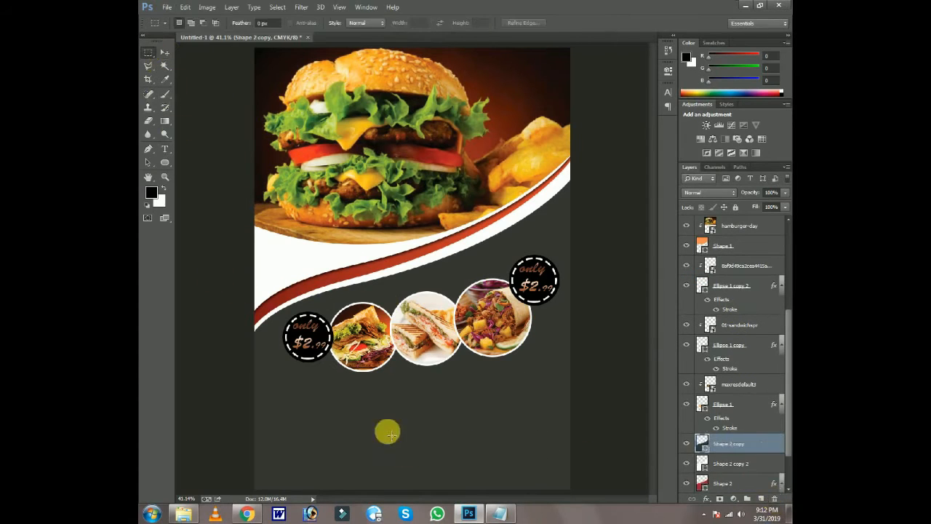
On a new layer above Shape 2 copy, draw a wide paragraph text box near the flyer's lower edge and set its text size to 9 pt.
click(168, 149)
click(755, 466)
click(761, 499)
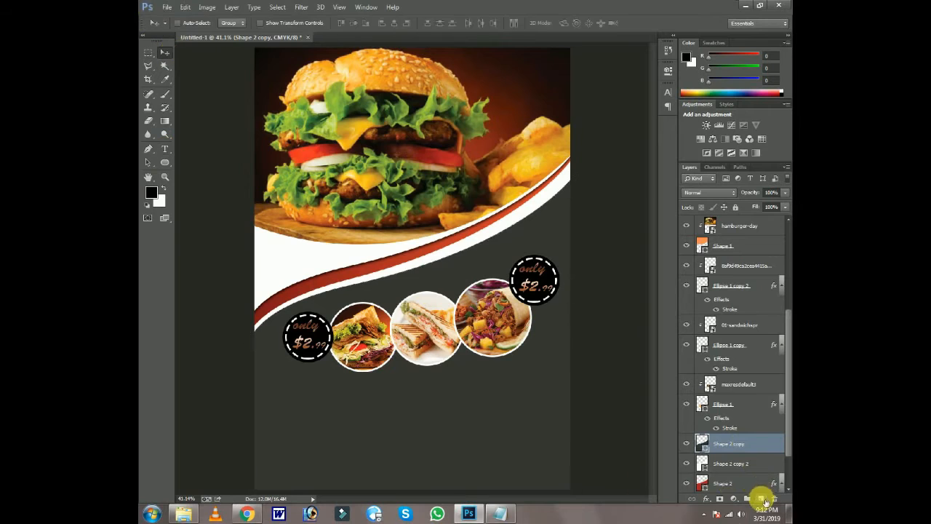
drag(318, 423, 570, 483)
click(352, 23)
click(355, 73)
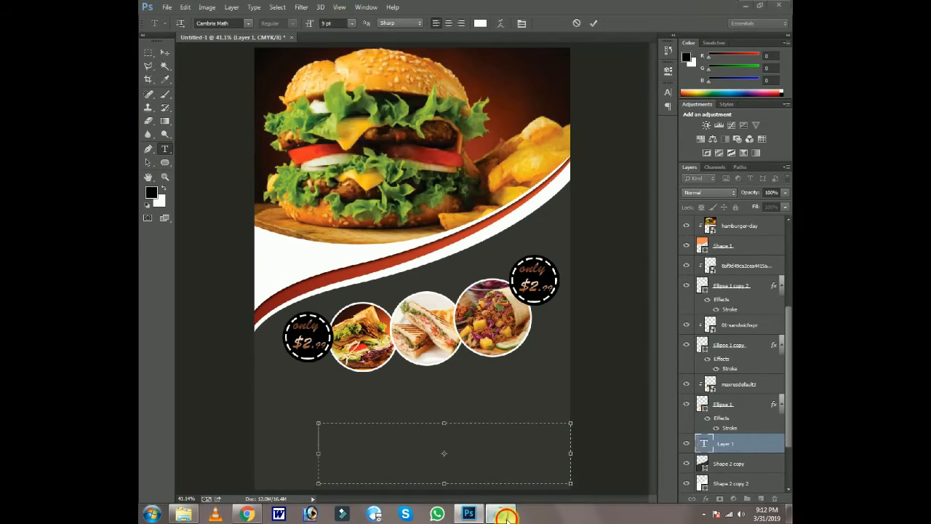
Copy the lorem ipsum paragraph from the Notepad notes and paste it into the wide text box at 6 pt.
click(499, 513)
right_click(413, 81)
click(458, 124)
click(470, 513)
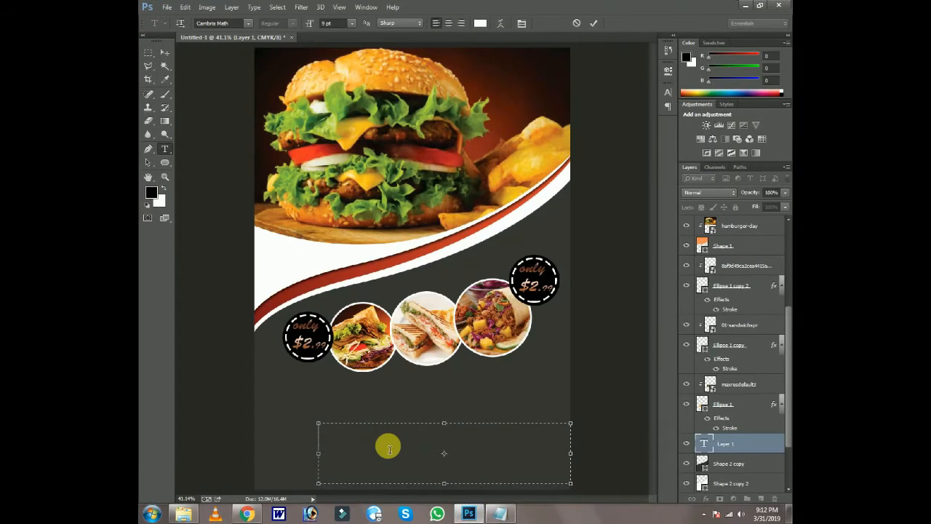
key(ctrl+v)
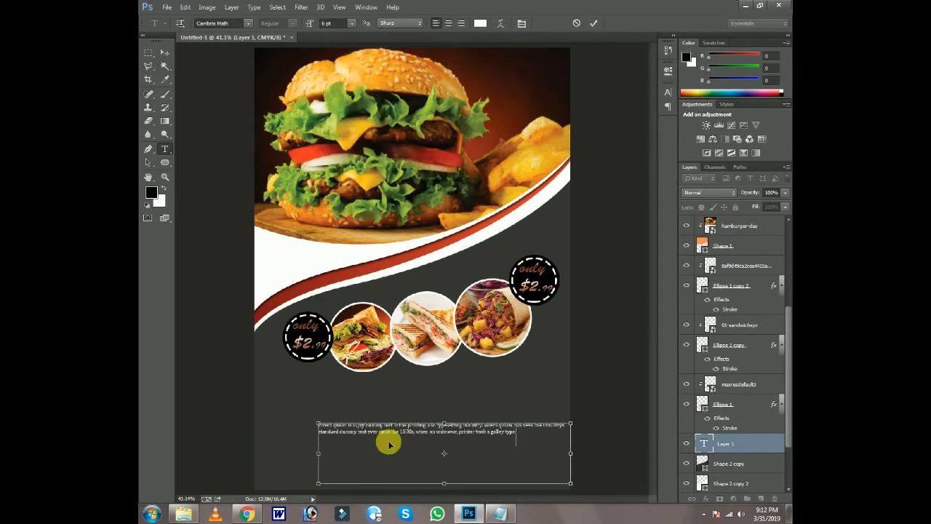
click(163, 51)
Enlarge the whole pasted paragraph, trying 18 pt and 12 pt before applying 14 pt.
click(164, 148)
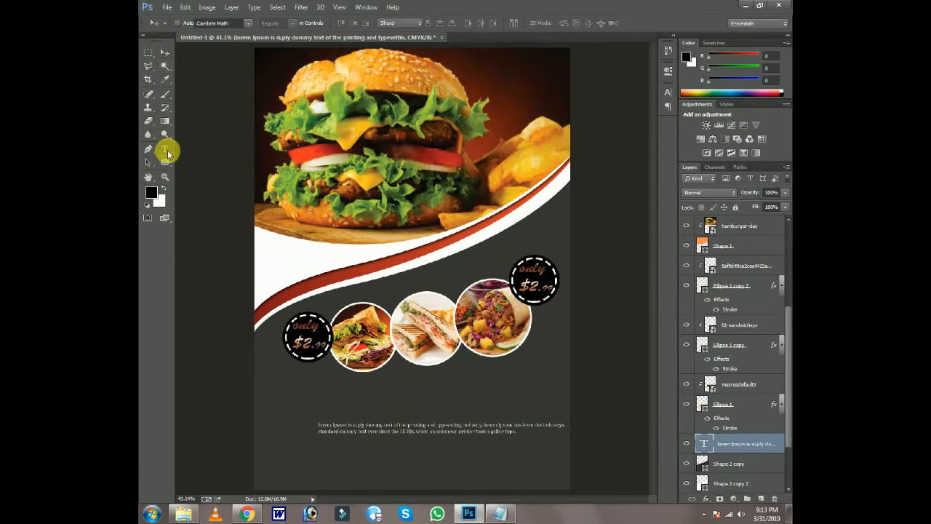
drag(517, 432, 276, 377)
click(352, 22)
click(360, 140)
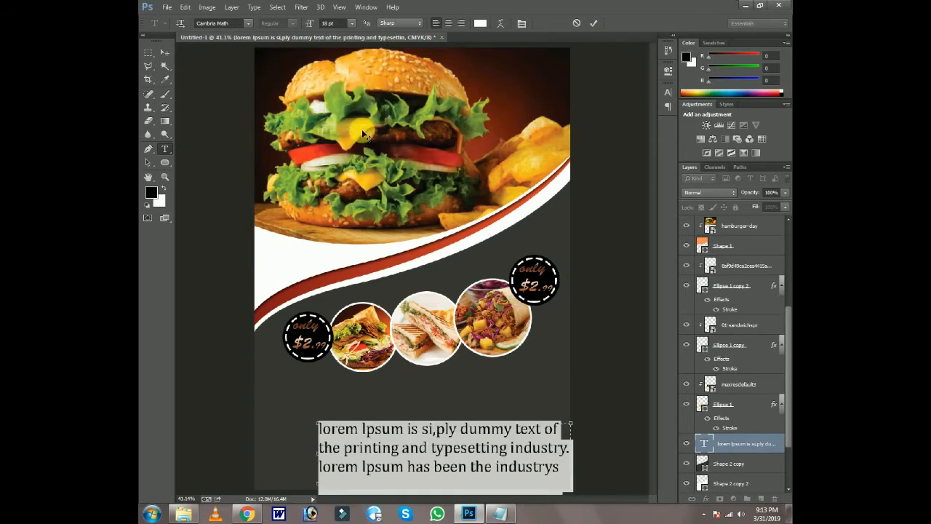
click(351, 22)
click(347, 107)
click(351, 23)
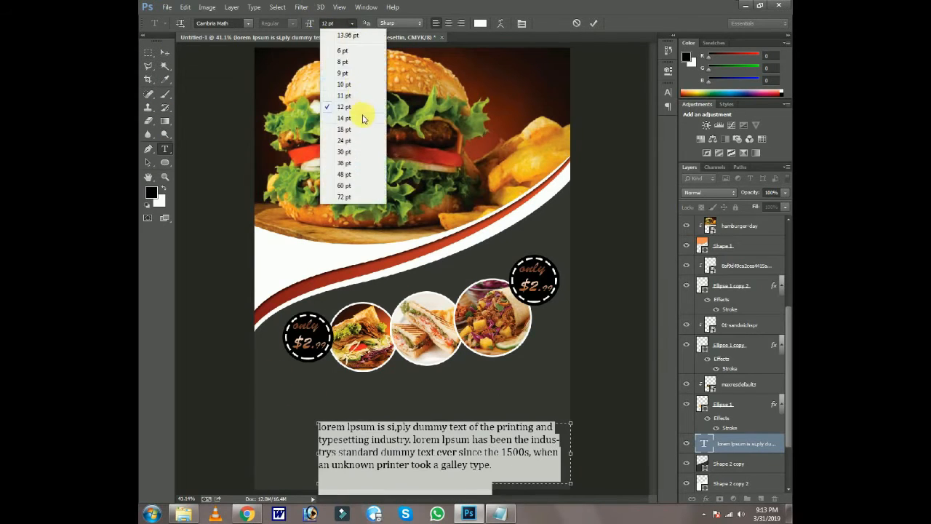
click(363, 117)
click(165, 51)
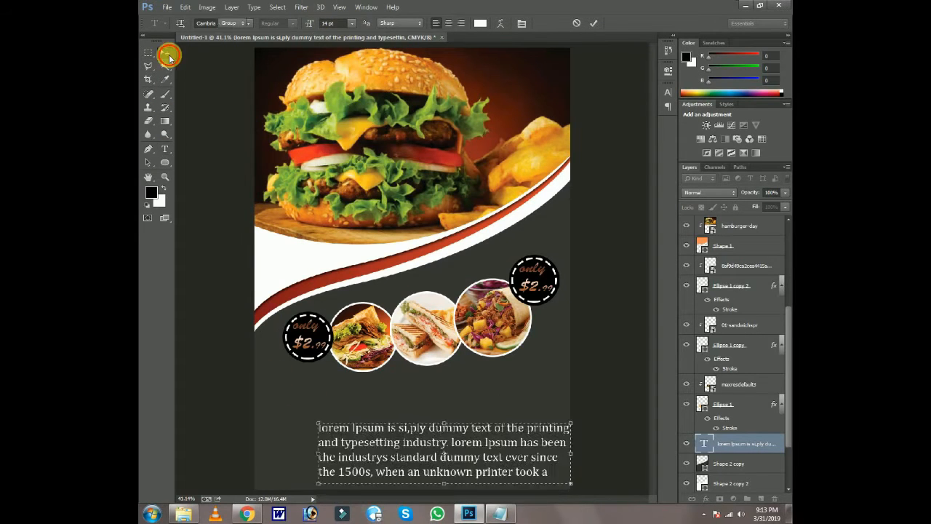
Set the visible lines of the pasted paragraph to 12 pt.
click(164, 148)
drag(551, 480, 288, 407)
click(351, 22)
click(348, 107)
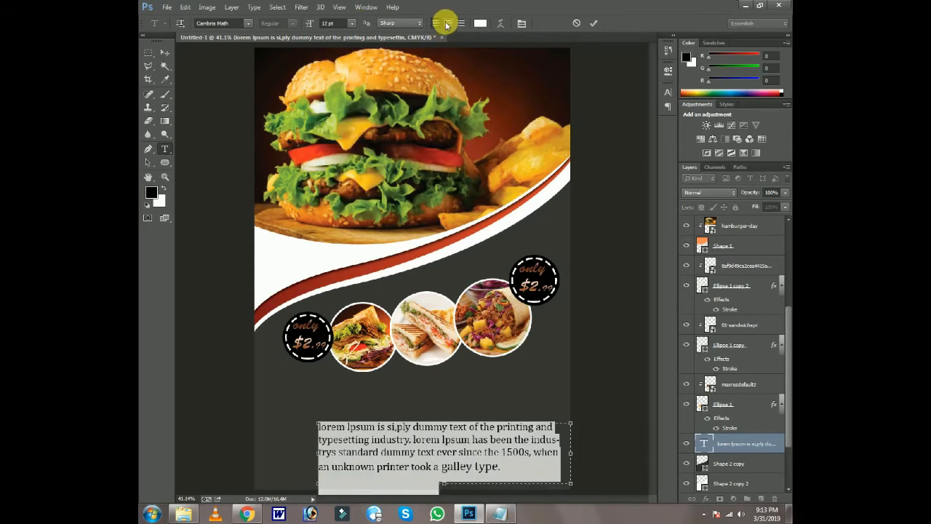
Scale the paragraph block to about 84% and move it into the flyer's lower-right corner.
click(164, 53)
key(ctrl+t)
drag(571, 423, 551, 430)
drag(512, 454, 532, 463)
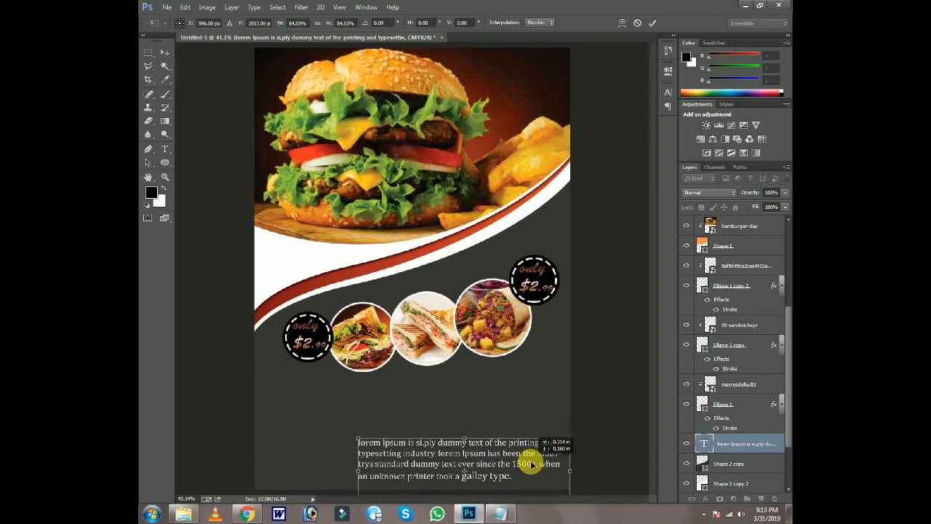
key(Return)
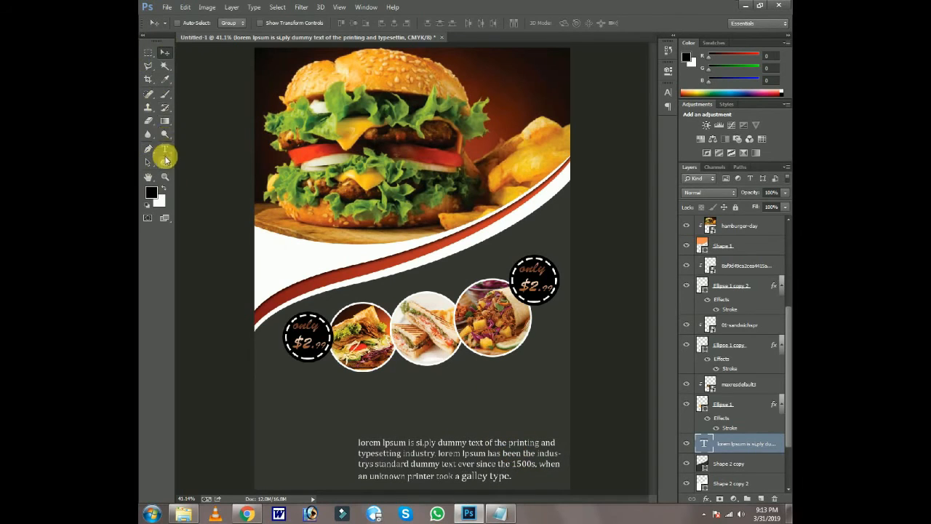
Copy "restaurant name." from the Notepad notes and paste it as a heading just above the lorem ipsum paragraph.
click(500, 512)
drag(325, 167, 144, 166)
right_click(153, 163)
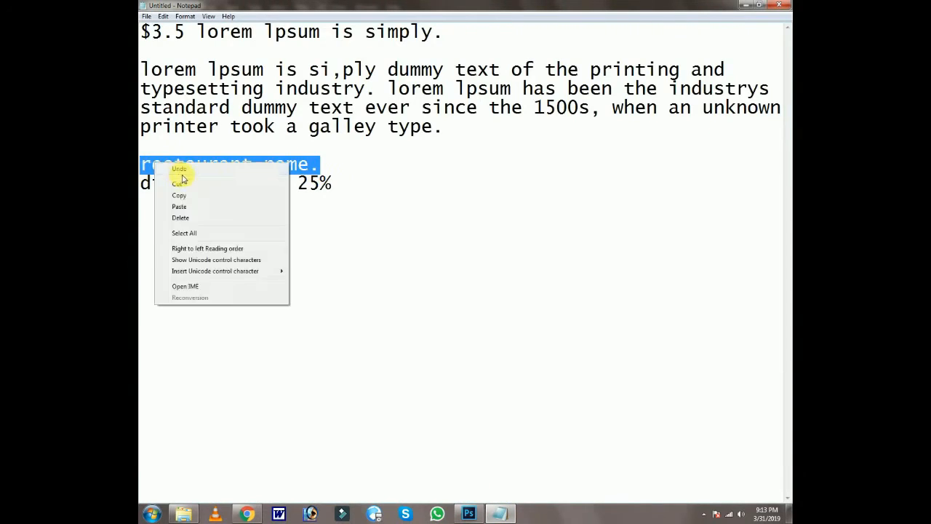
click(195, 195)
click(746, 5)
click(166, 149)
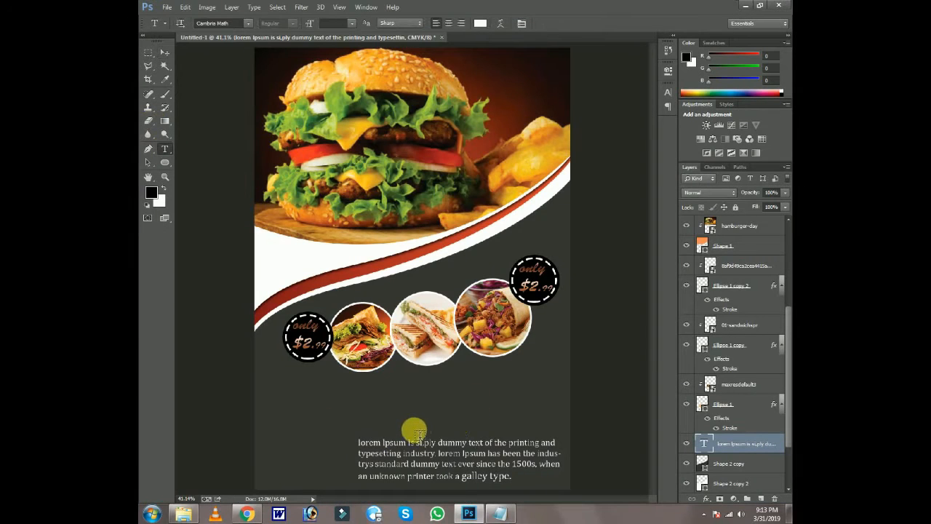
click(410, 434)
key(ctrl+v)
key(ctrl+Return)
key(v)
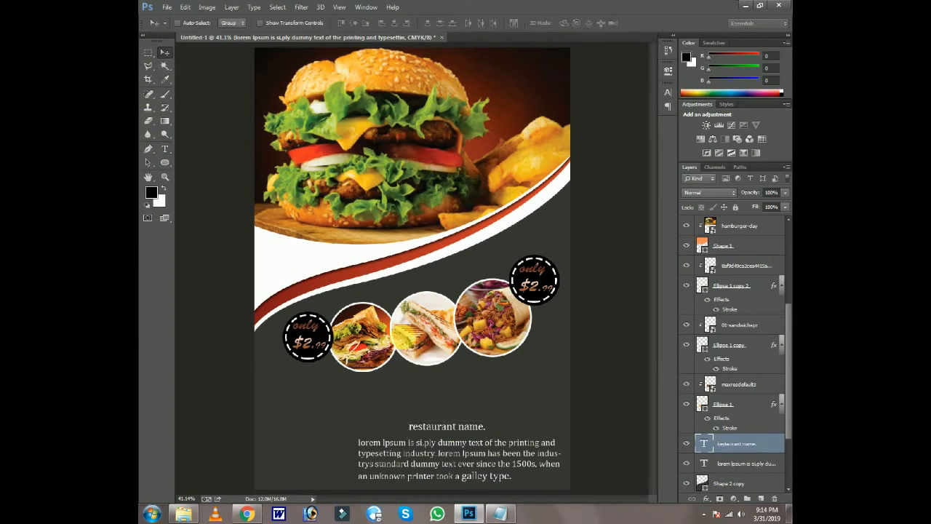
Capitalize the heading as "Restaurant Name." and change its font to Adobe Caslon Pro.
click(166, 150)
click(412, 427)
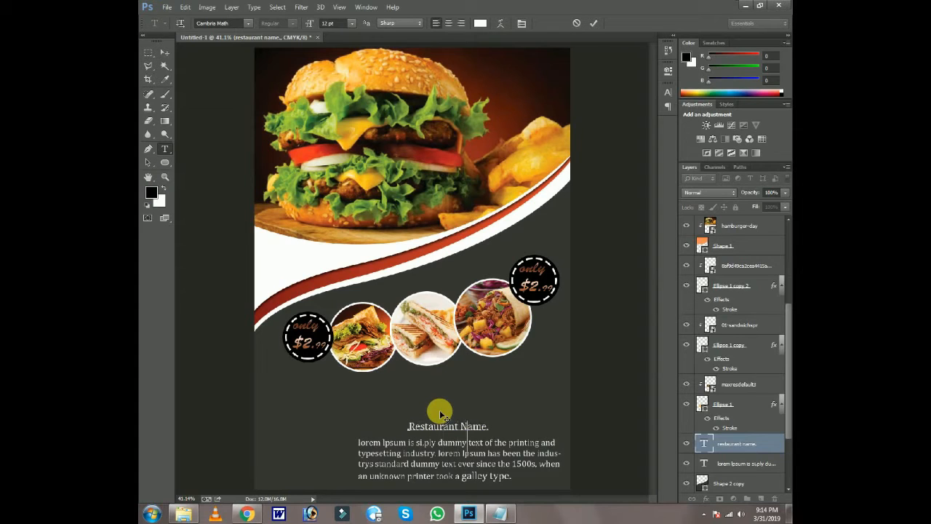
drag(489, 425, 409, 428)
click(228, 23)
key(Down)
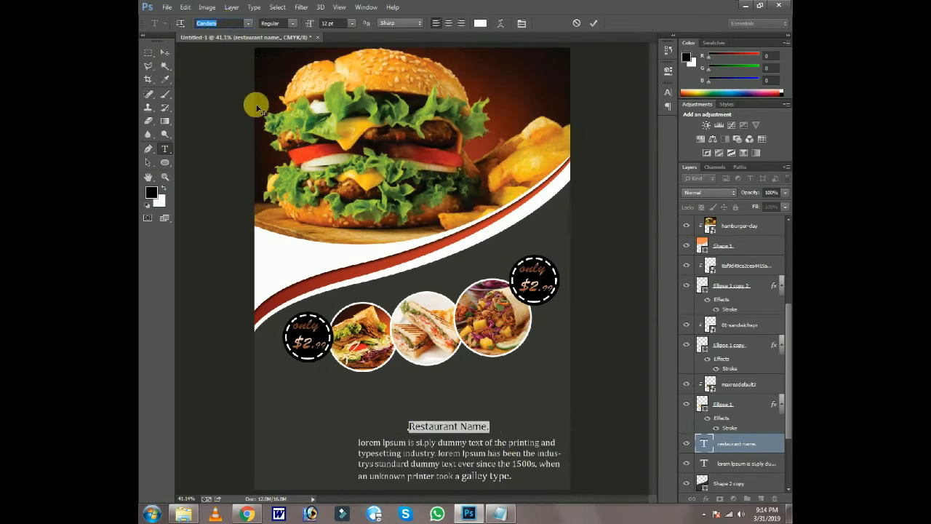
key(Down)
Color the "Restaurant Name." heading bright red.
click(480, 22)
click(636, 271)
click(747, 257)
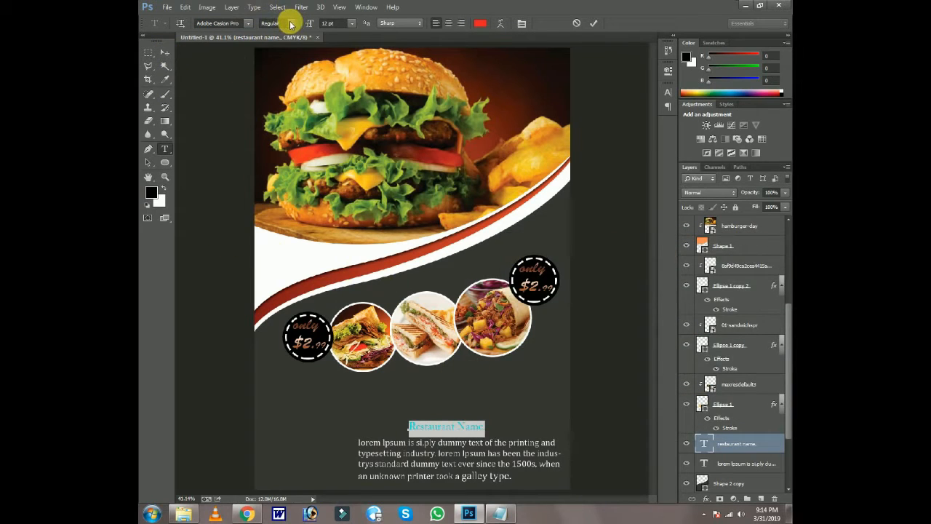
click(668, 93)
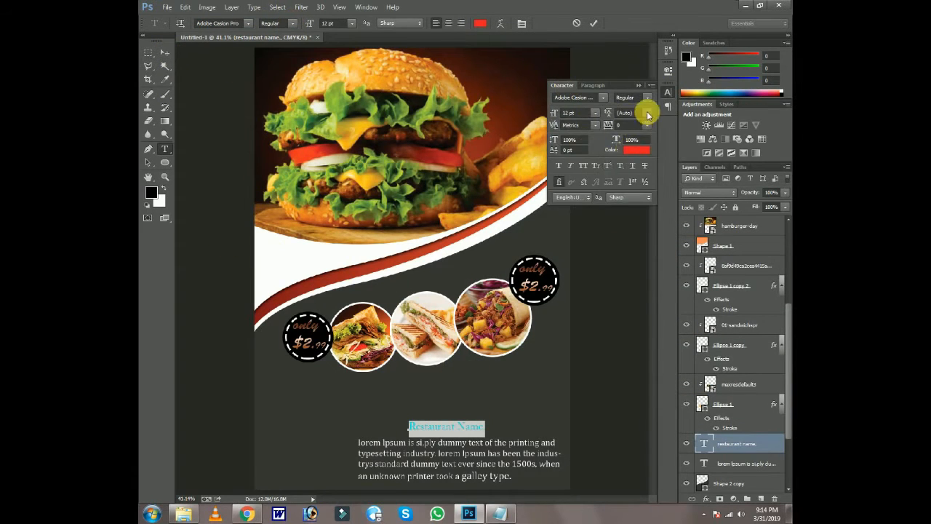
click(642, 86)
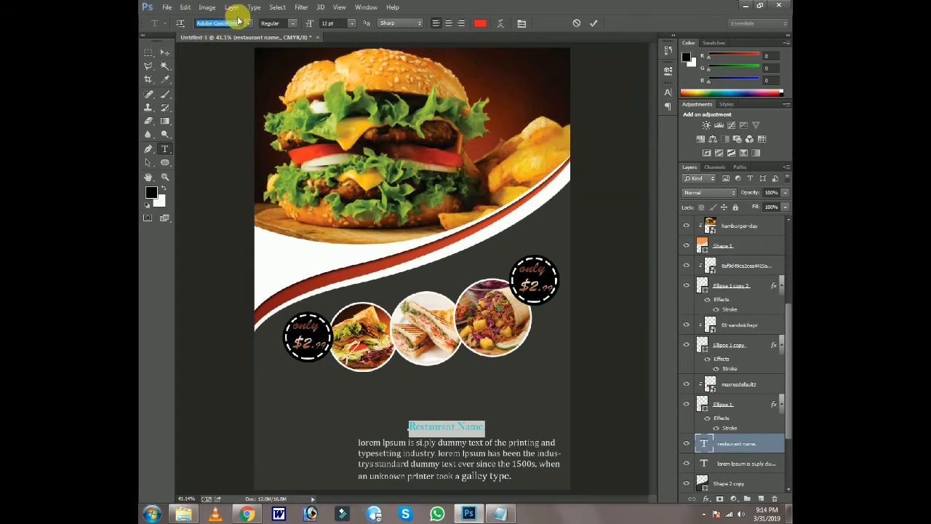
Try another font on the red heading, then set it to Arial.
scroll(239, 22, down, 3)
click(165, 53)
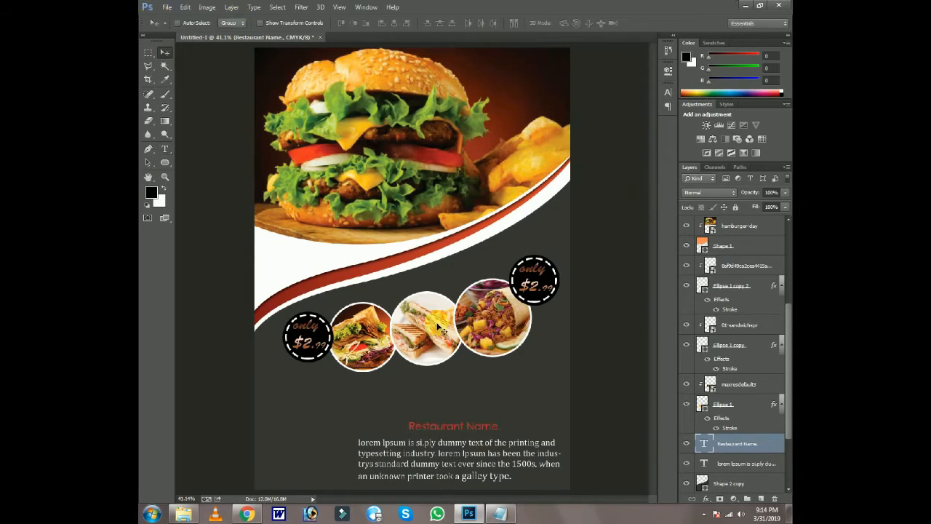
click(164, 148)
drag(499, 426, 370, 429)
click(250, 26)
click(258, 53)
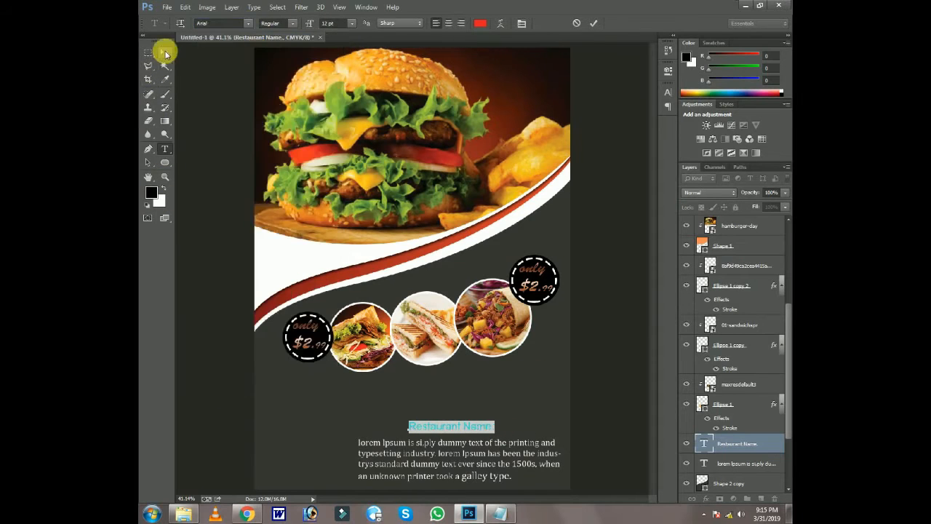
Scale the heading to about 140% and place it above the right part of the paragraph.
click(166, 52)
key(ctrl+t)
drag(492, 434, 544, 430)
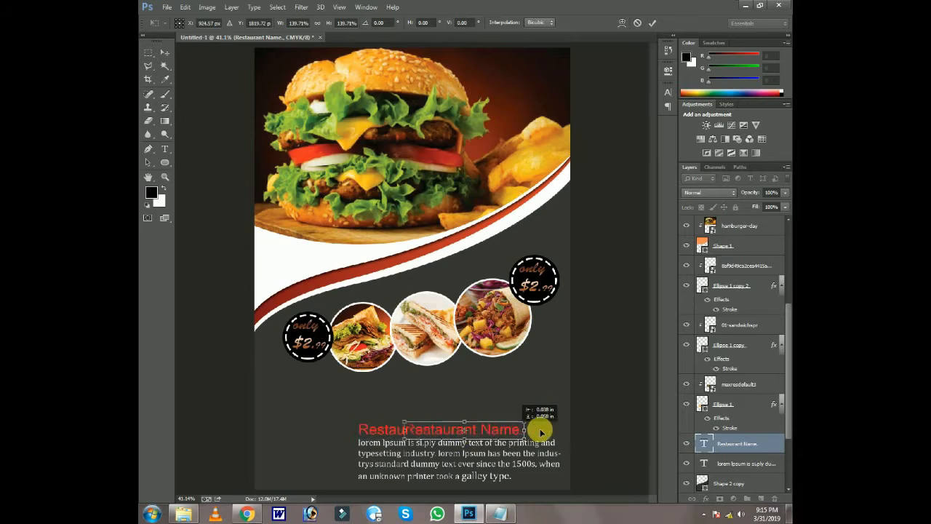
key(Return)
Remove the period at the end of the heading so it reads "Restaurant Name".
click(166, 149)
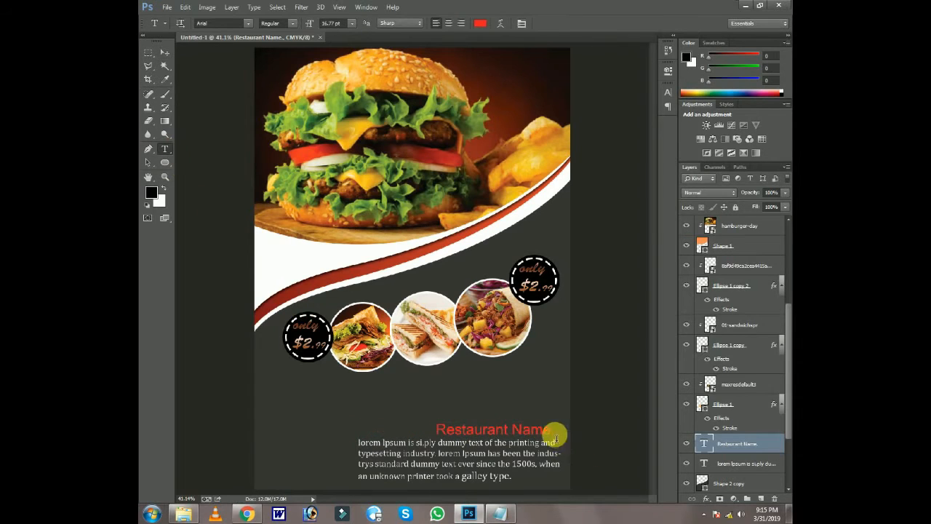
click(555, 435)
key(BackSpace)
click(165, 54)
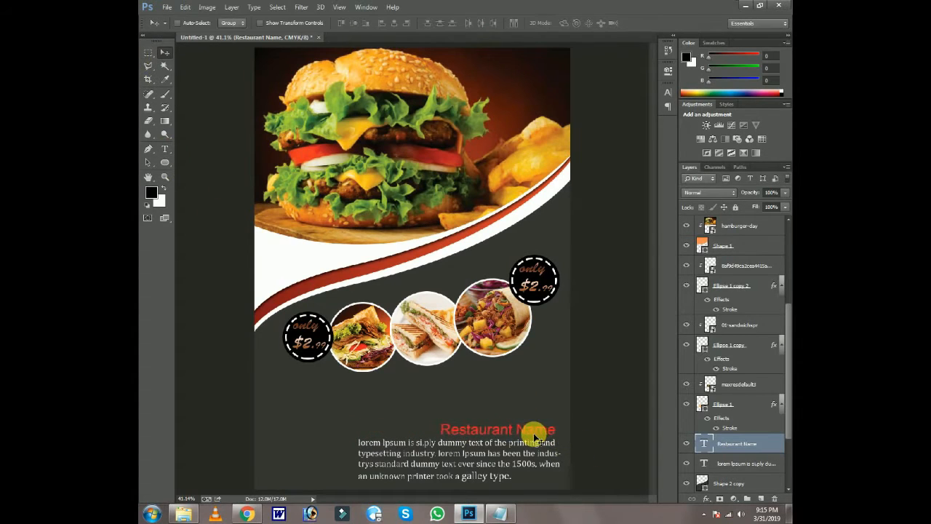
Center the heading above the paragraph with the help of a temporary vertical guide, and remove the guide.
drag(533, 433, 482, 430)
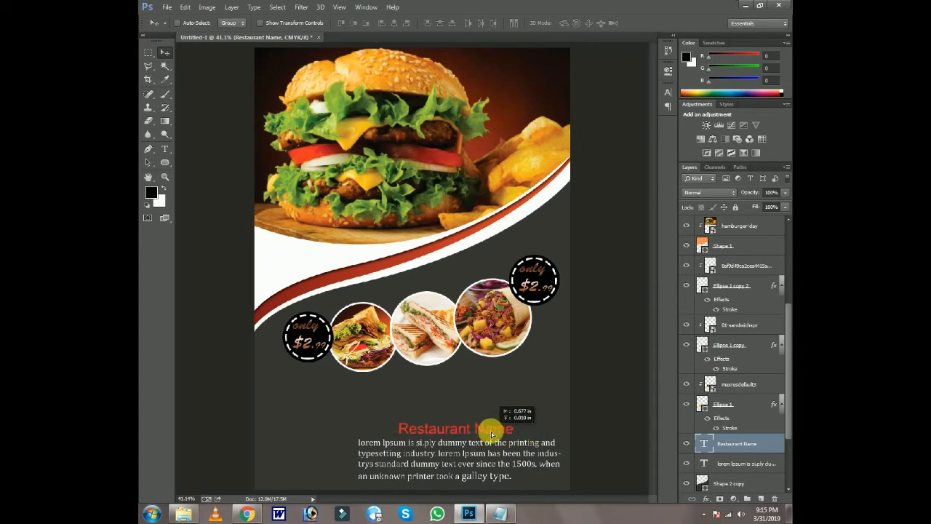
key(ctrl+r)
drag(182, 131, 472, 184)
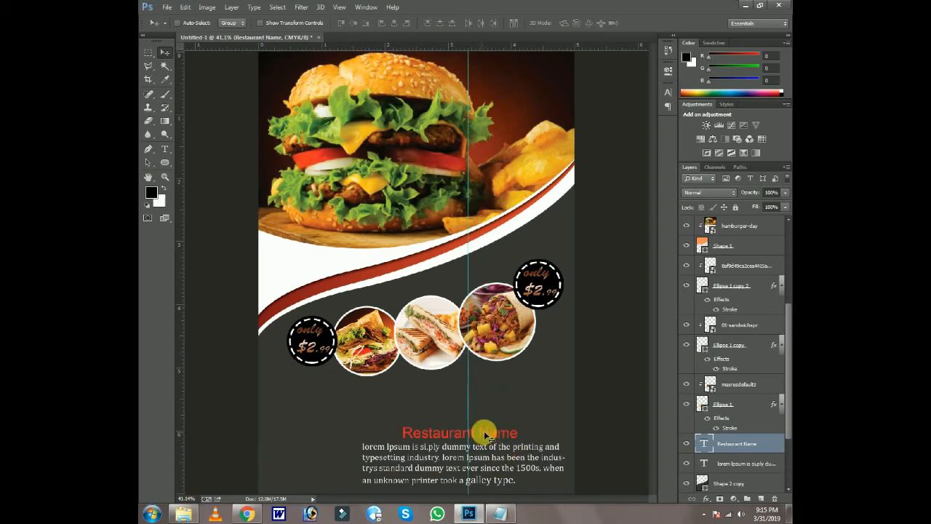
drag(485, 434, 505, 435)
drag(468, 122, 147, 108)
Copy the discount line from the open notes file and paste it as a new text layer above the red heading.
click(499, 513)
drag(332, 185, 181, 187)
right_click(182, 187)
click(202, 221)
click(500, 514)
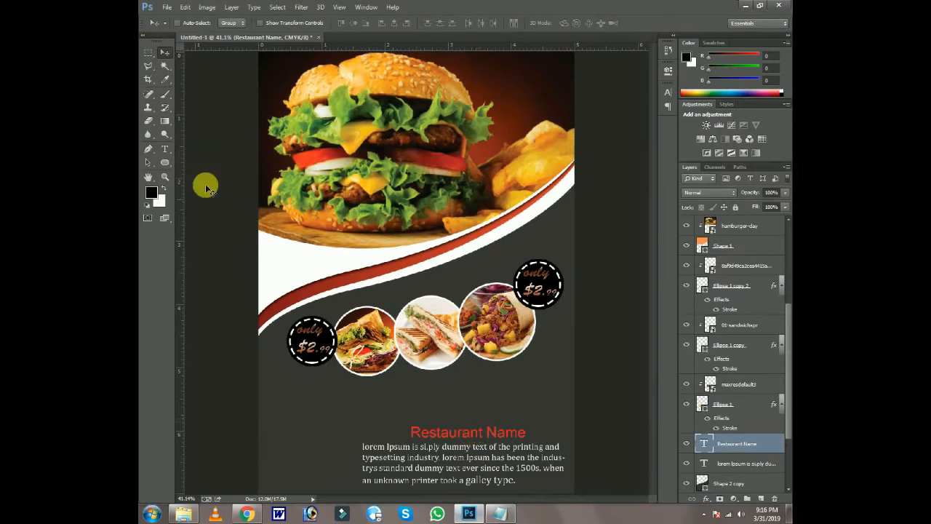
click(485, 422)
key(ctrl+v)
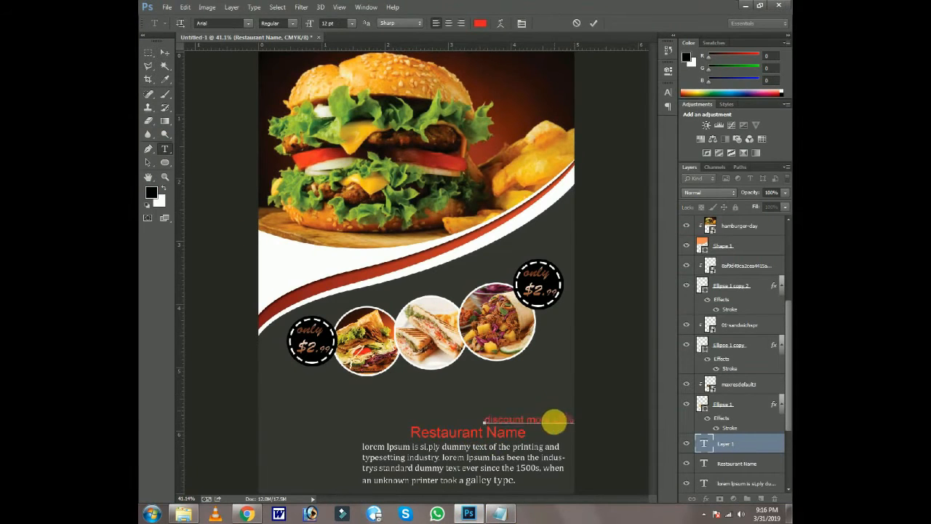
click(165, 53)
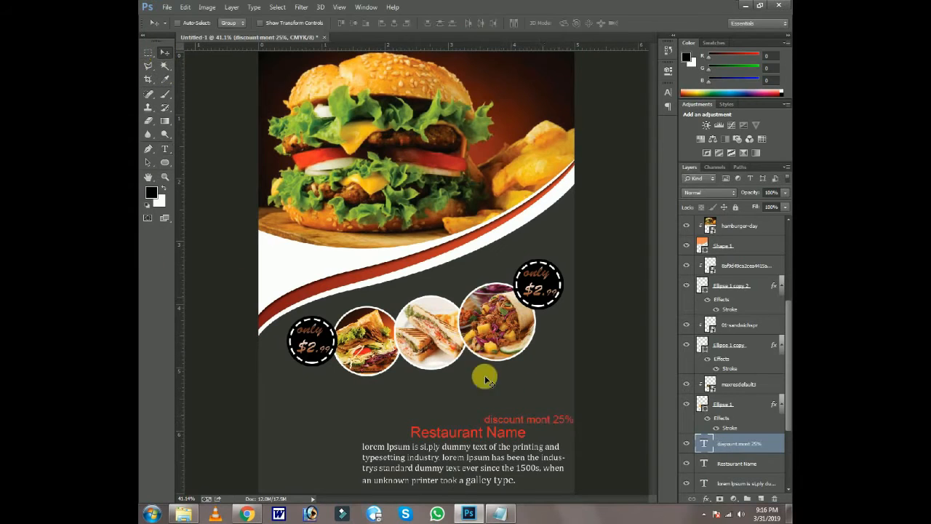
Move the discount text left so it sits over the right part of the heading.
drag(546, 423, 420, 418)
click(165, 149)
click(165, 54)
click(775, 499)
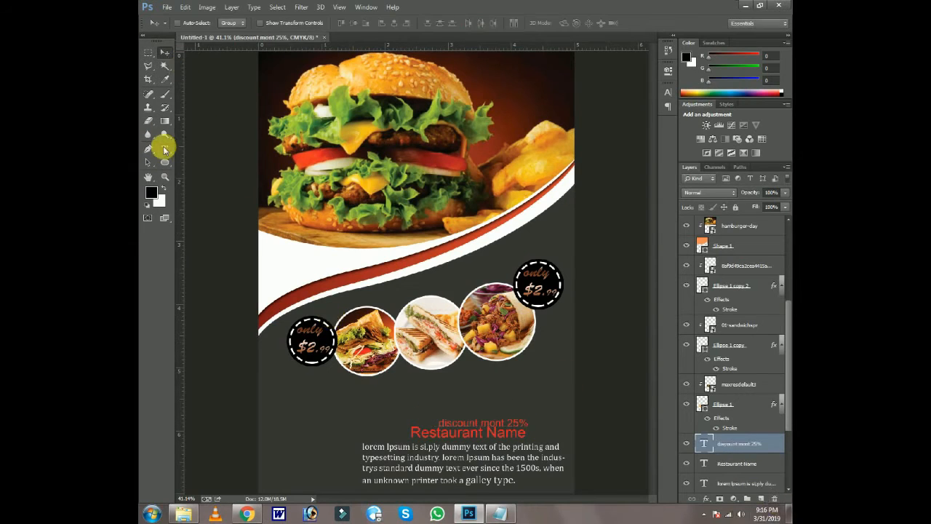
Set the discount line in Arial Narrow and capitalize its words to read "Discount Mont 25%".
click(166, 149)
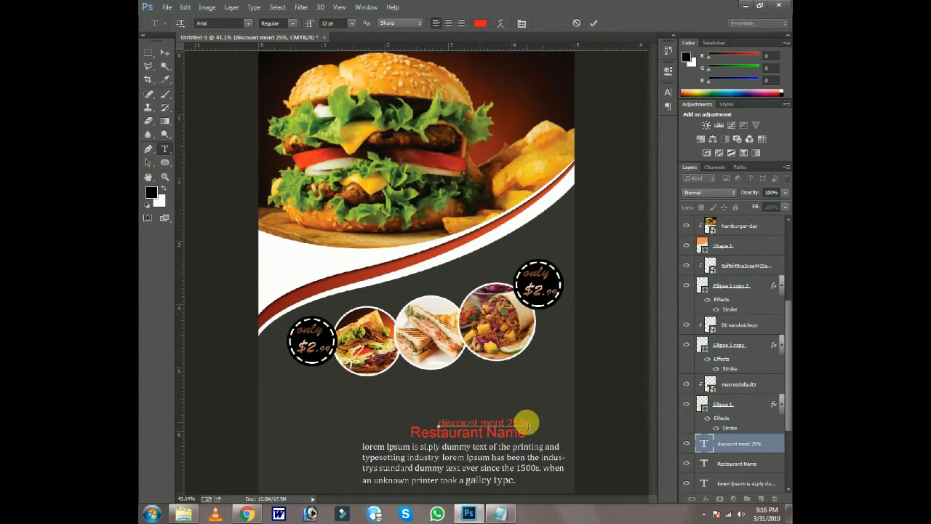
drag(528, 420, 422, 421)
click(248, 23)
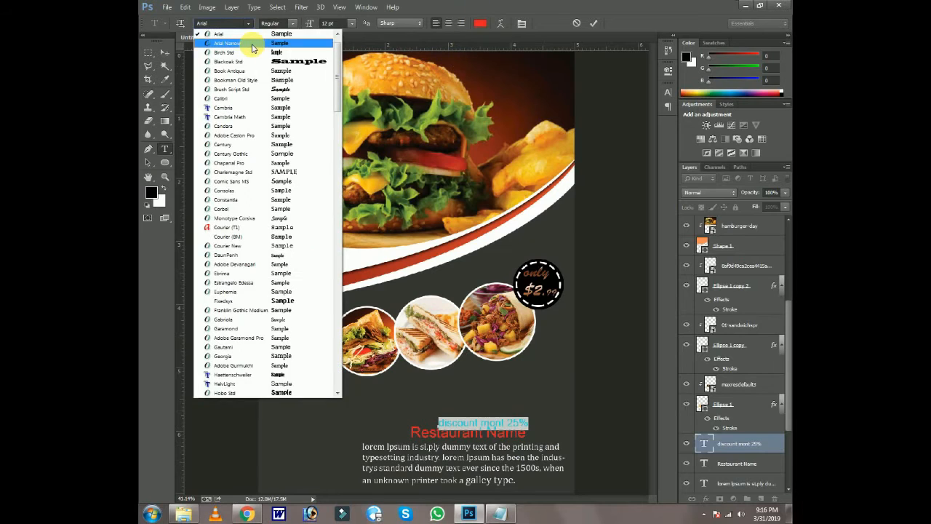
click(252, 42)
click(479, 423)
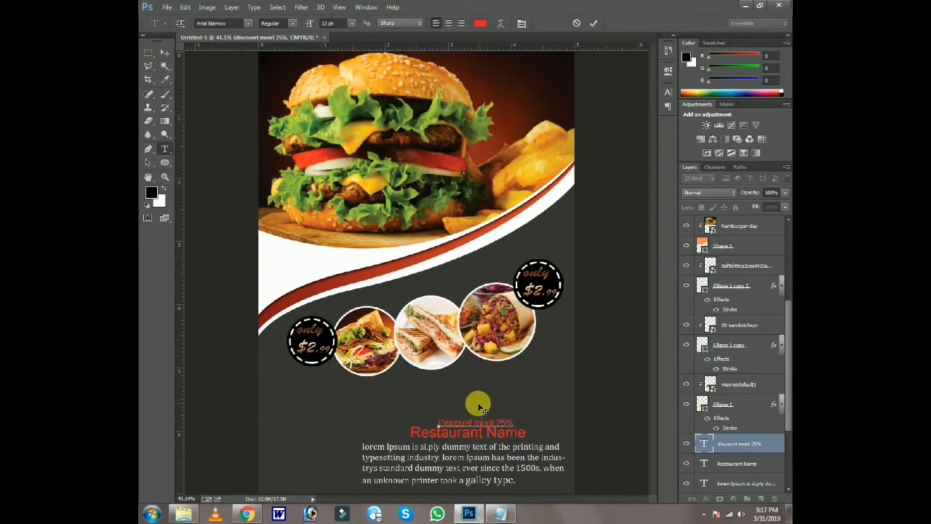
click(165, 52)
click(165, 149)
drag(525, 433, 442, 433)
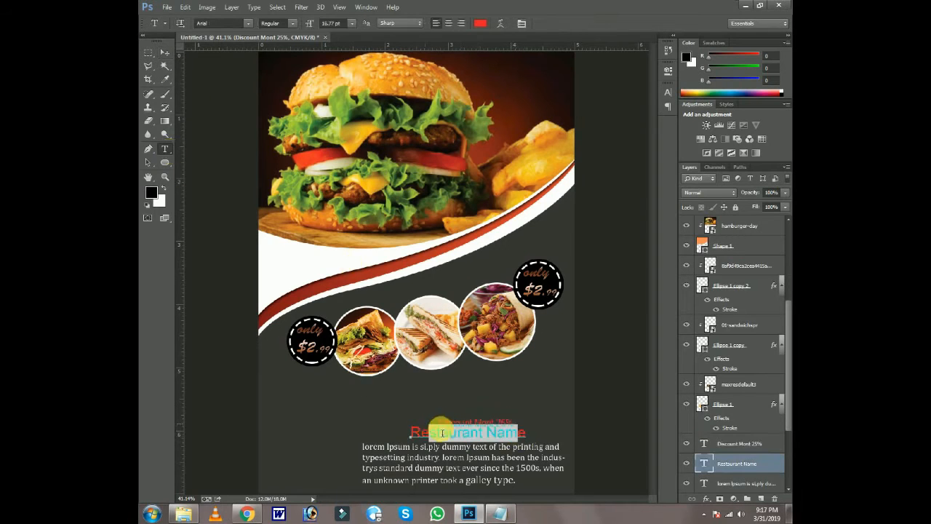
click(164, 52)
Color the discount line white and shift it slightly right and up, clear of the heading.
click(164, 148)
drag(514, 422, 438, 423)
click(480, 22)
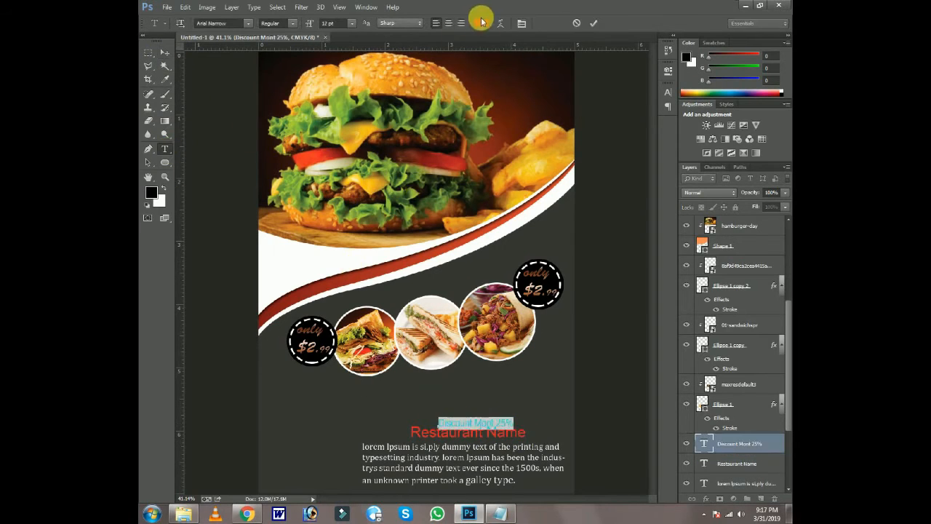
click(515, 266)
click(744, 258)
click(165, 53)
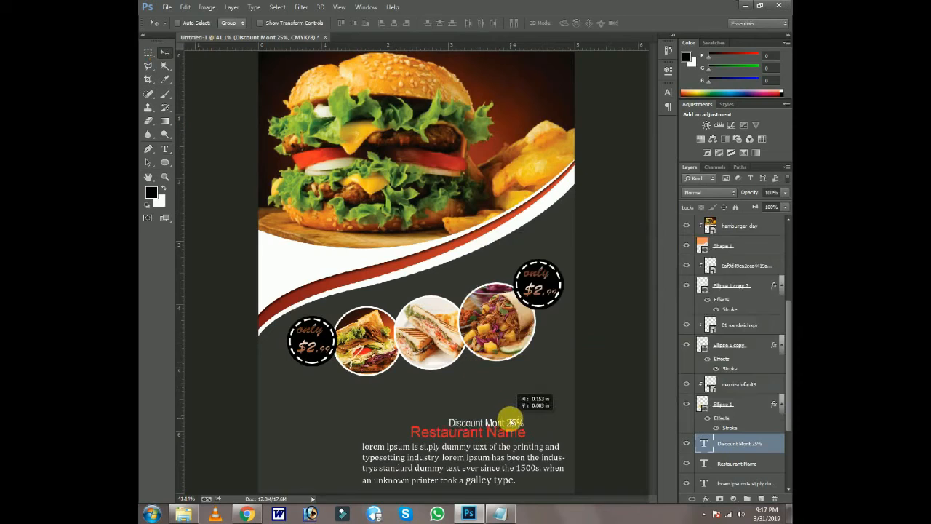
drag(513, 421, 513, 416)
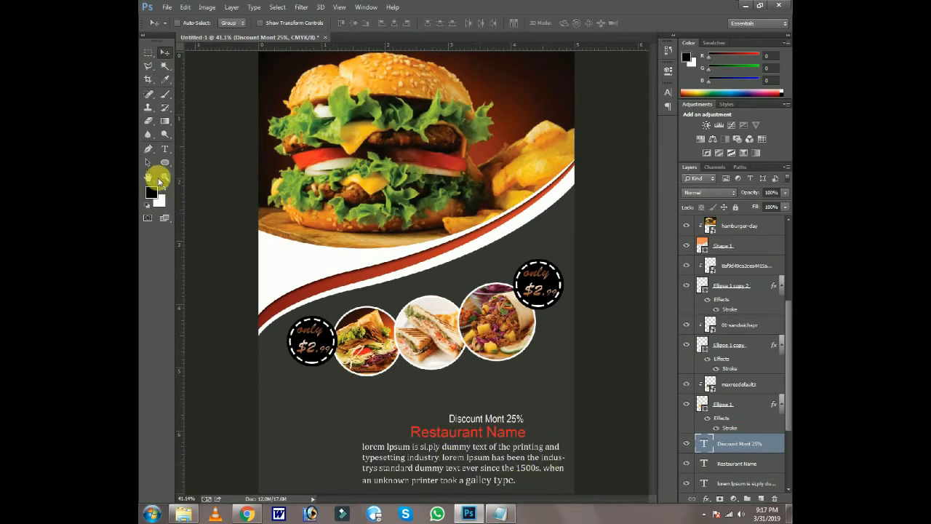
Set the font size of the descriptive paragraph to 9 pt.
click(164, 149)
drag(518, 485, 345, 433)
click(352, 22)
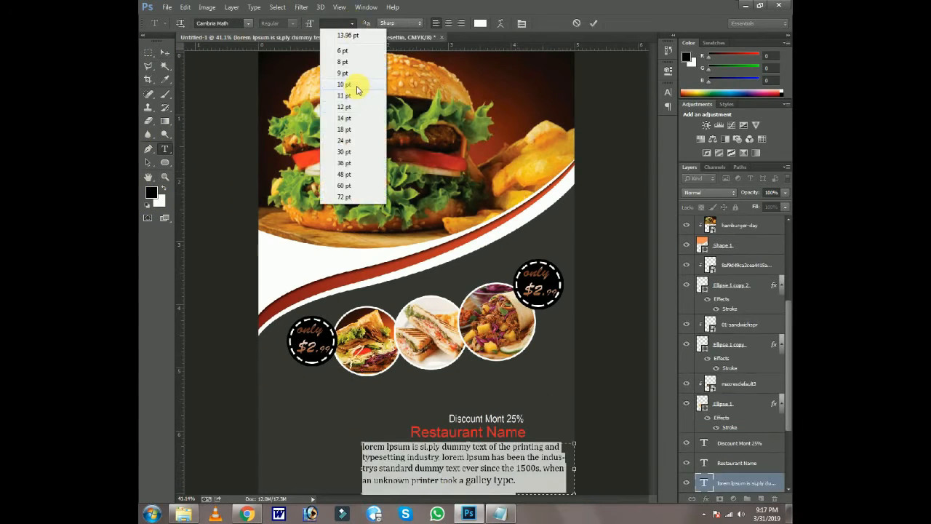
click(362, 76)
click(349, 23)
click(363, 76)
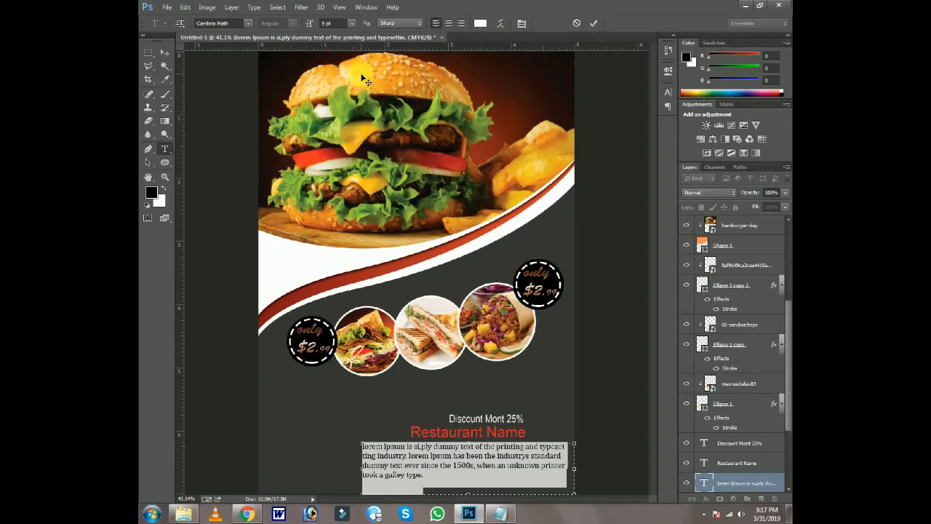
click(171, 56)
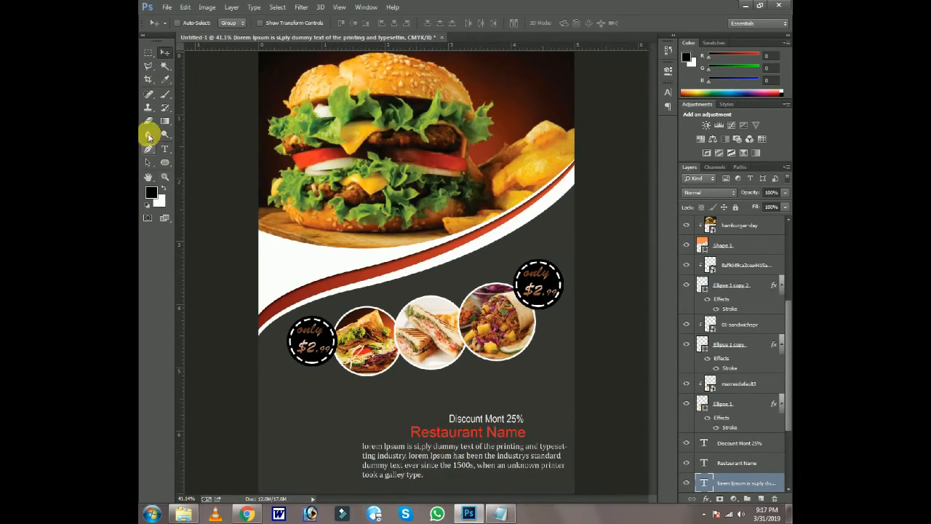
Change the descriptive paragraph to Arial at 8 pt.
click(164, 148)
drag(421, 479, 349, 444)
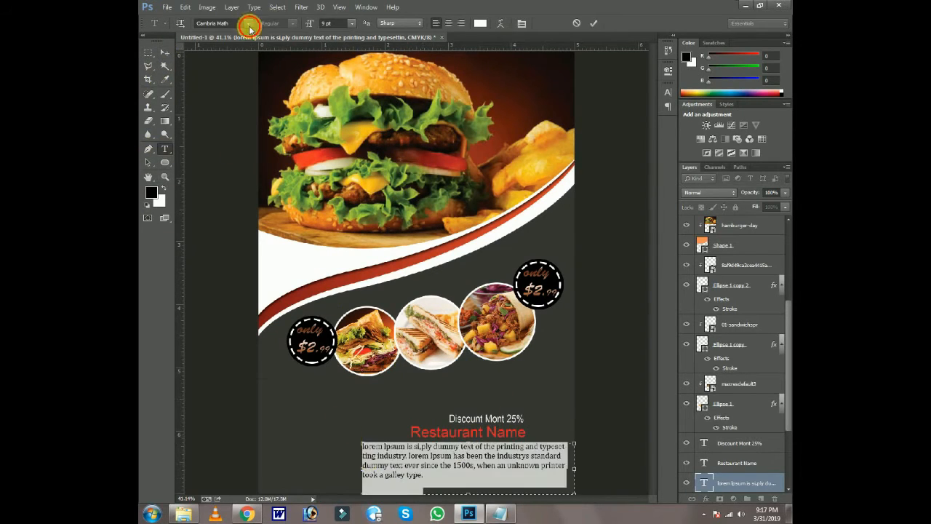
click(248, 23)
click(247, 46)
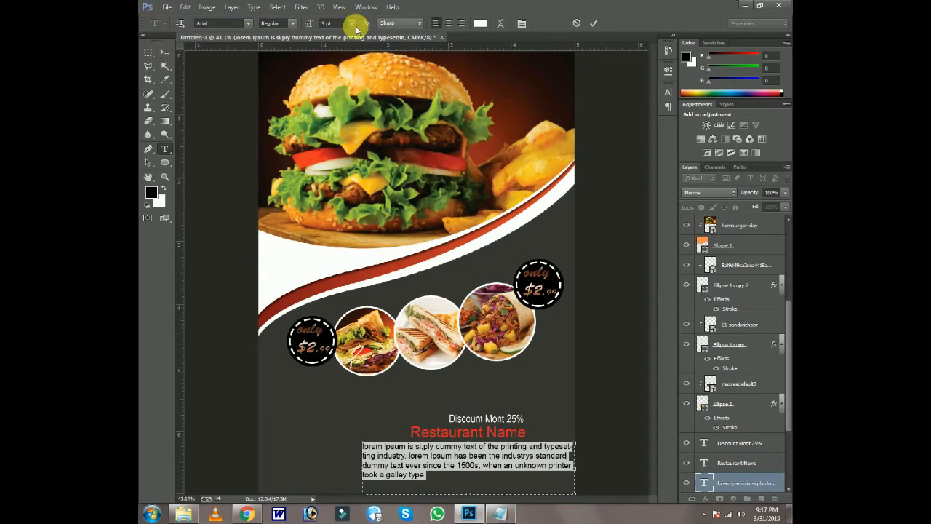
click(356, 25)
click(356, 61)
click(166, 54)
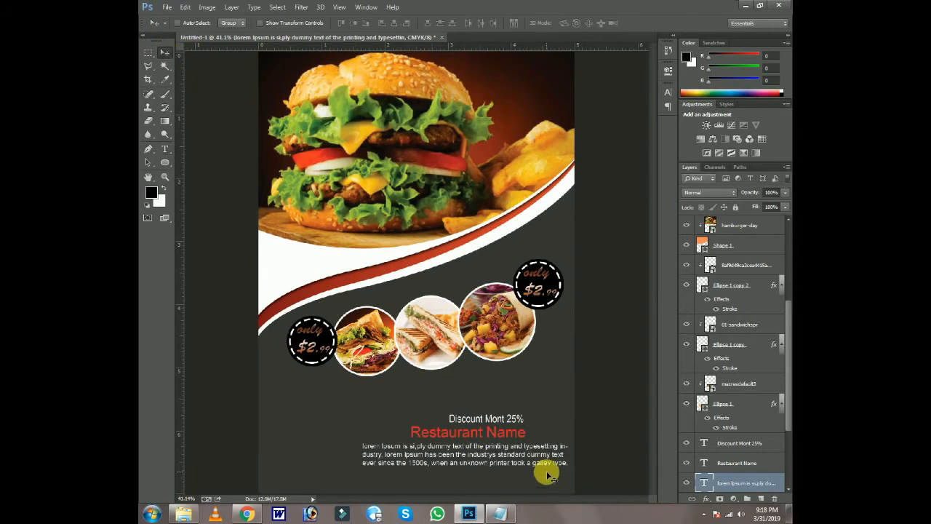
Lower the paragraph slightly and move the heading right, just above the paragraph's right part.
drag(547, 475, 527, 477)
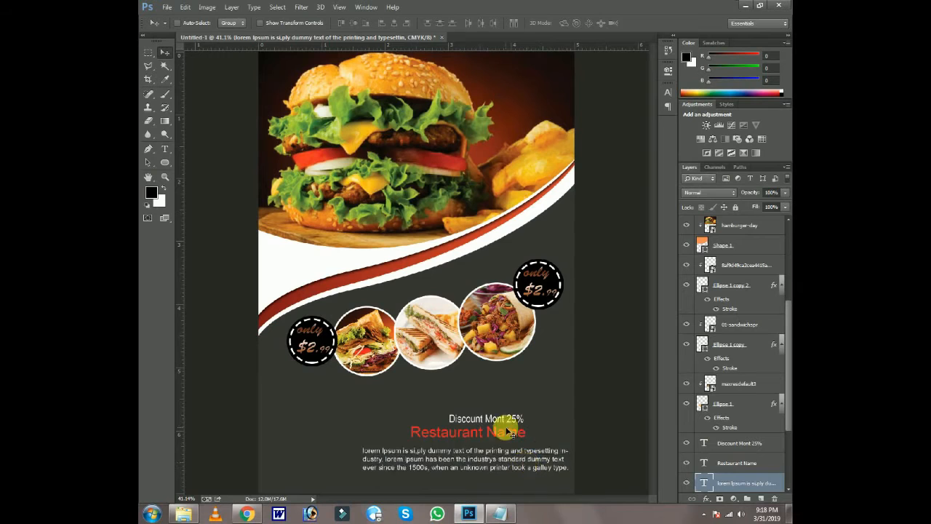
right_click(495, 436)
click(517, 369)
drag(515, 438, 553, 442)
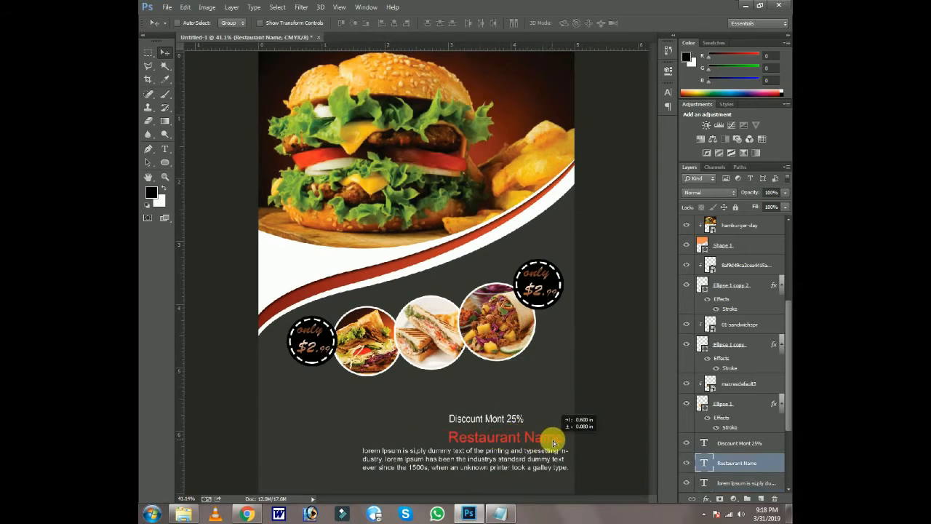
Align the right ends of the discount line and the heading with the paragraph's right edge.
right_click(515, 415)
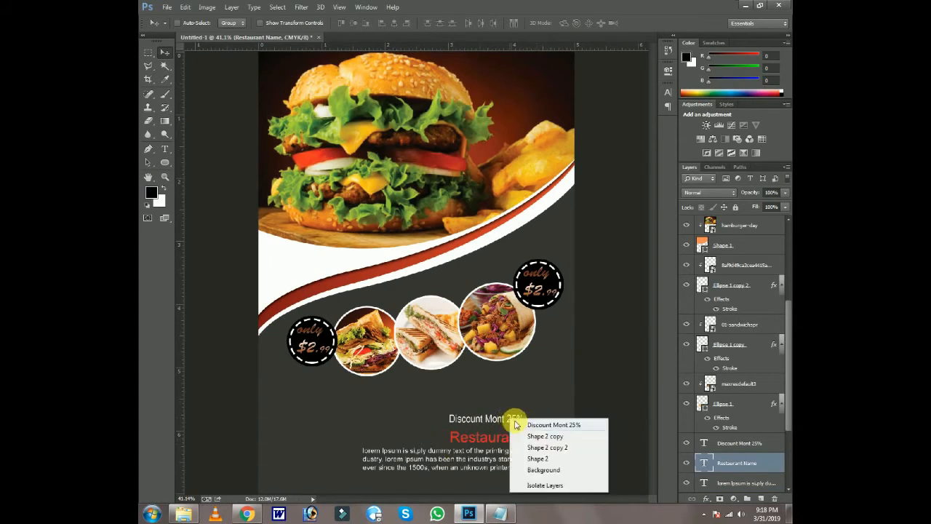
click(521, 422)
key(ctrl+1)
drag(465, 354, 555, 361)
right_click(548, 381)
drag(549, 388, 550, 386)
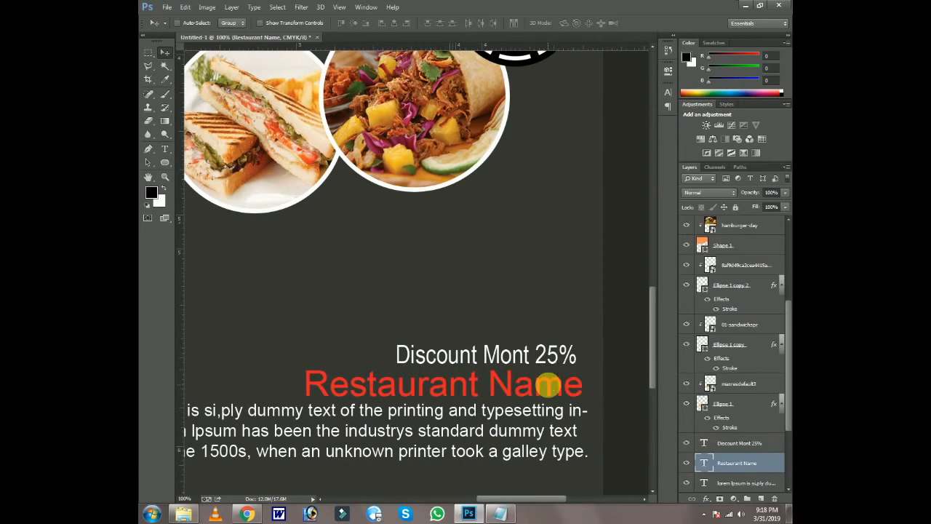
right_click(499, 349)
click(523, 354)
drag(526, 357, 532, 359)
key(ctrl+0)
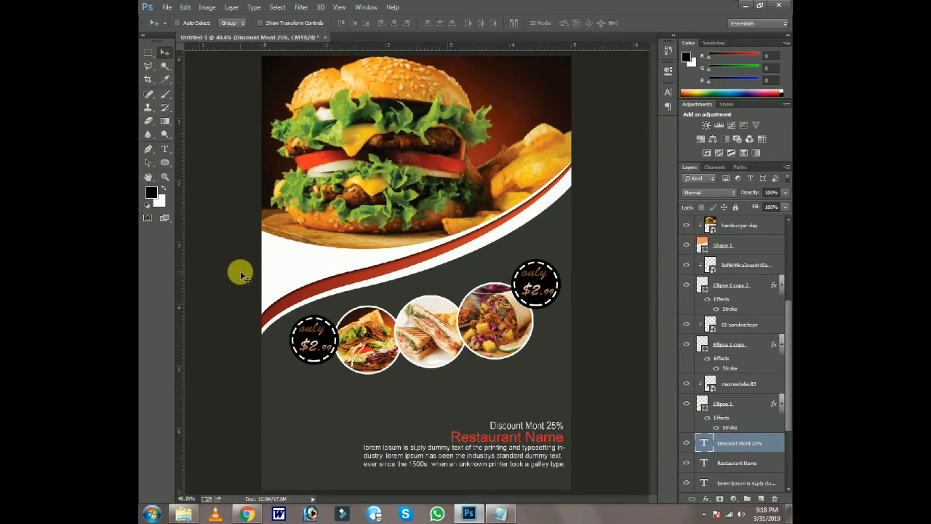
Set the heading's font size to 18 pt.
click(166, 152)
drag(566, 439, 451, 438)
click(352, 23)
click(346, 130)
click(165, 52)
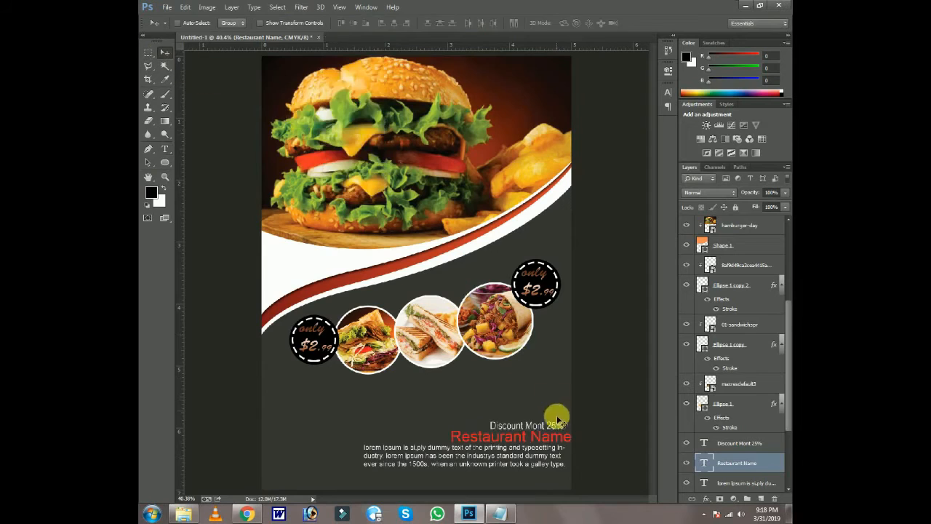
Enlarge the heading to 24 pt and move it left so the full name fits on the page.
click(166, 149)
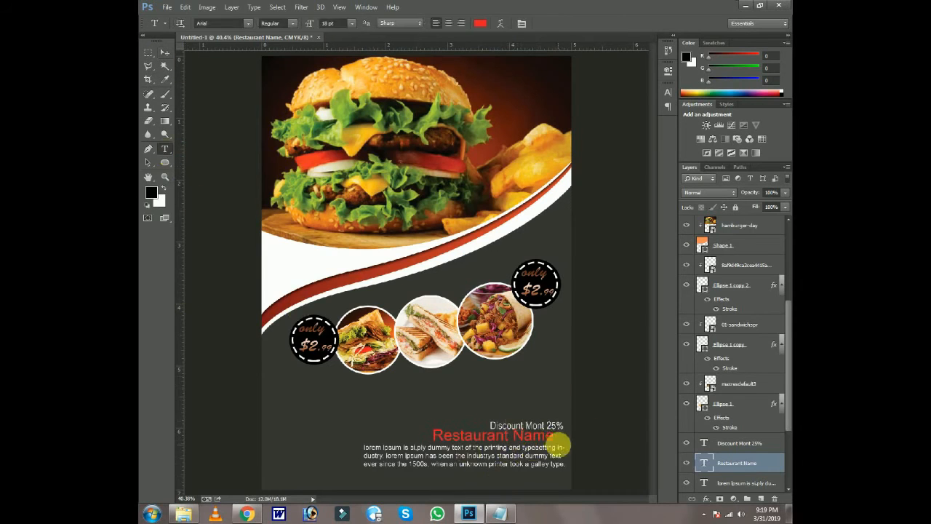
drag(557, 440, 433, 437)
click(352, 24)
click(345, 140)
click(164, 52)
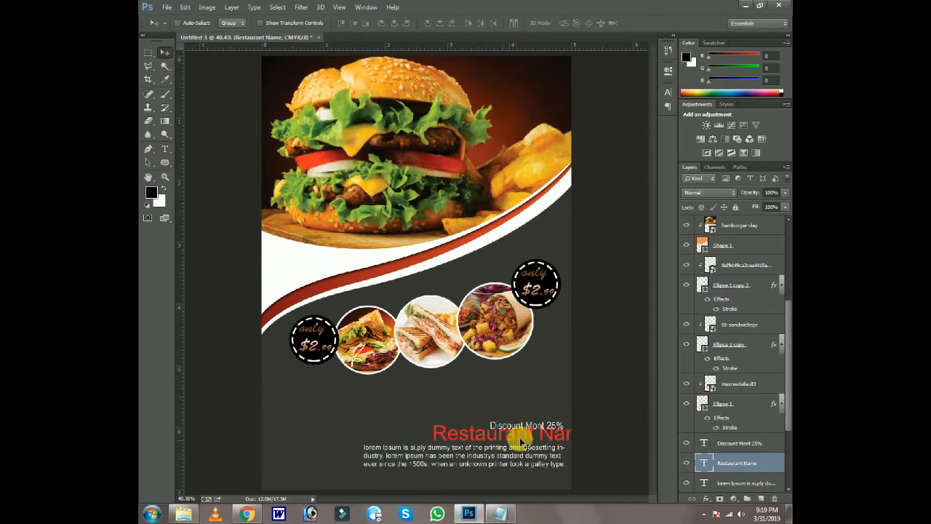
drag(520, 436, 489, 433)
Move the discount line up so it sits just above the right end of the enlarged heading.
click(753, 443)
mouse_move(555, 429)
mouse_down()
mouse_move(533, 413)
mouse_move(554, 419)
mouse_move(543, 418)
mouse_up()
key(Down)
key(Down)
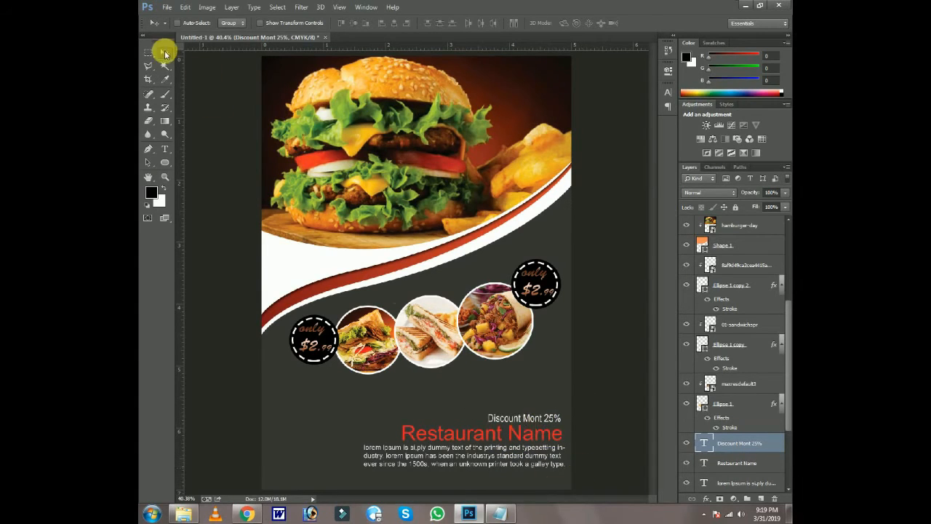
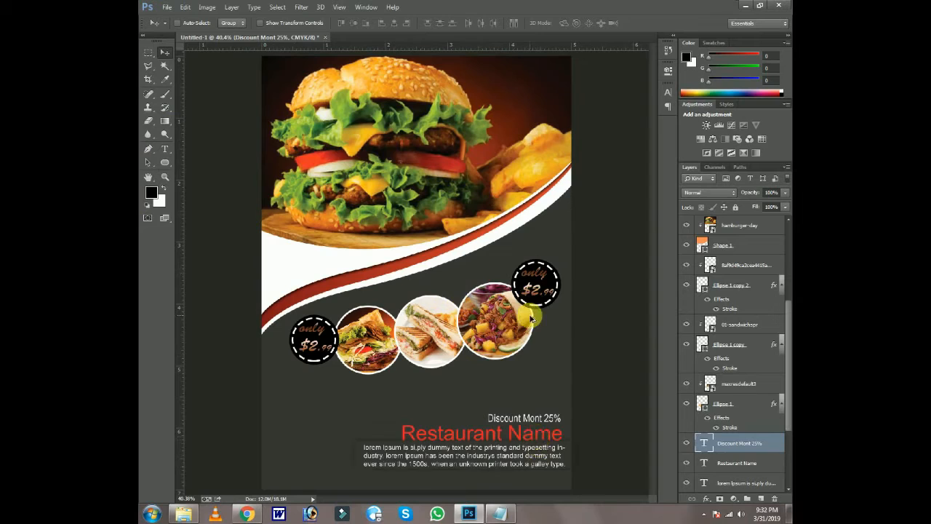
right_click(489, 462)
click(459, 453)
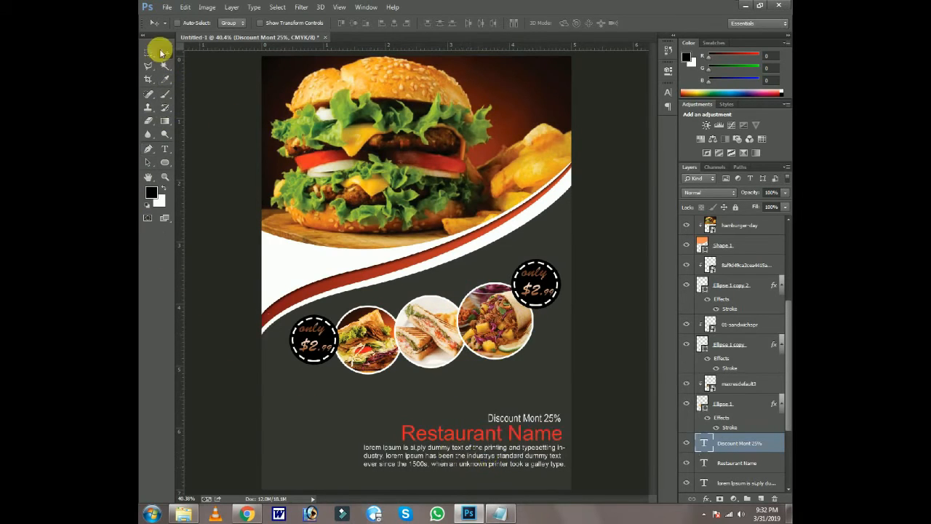
key(ctrl+t)
key(Return)
Scale the descriptive paragraph narrower with Free Transform, bringing its left edge closer to the heading's left edge.
right_click(513, 464)
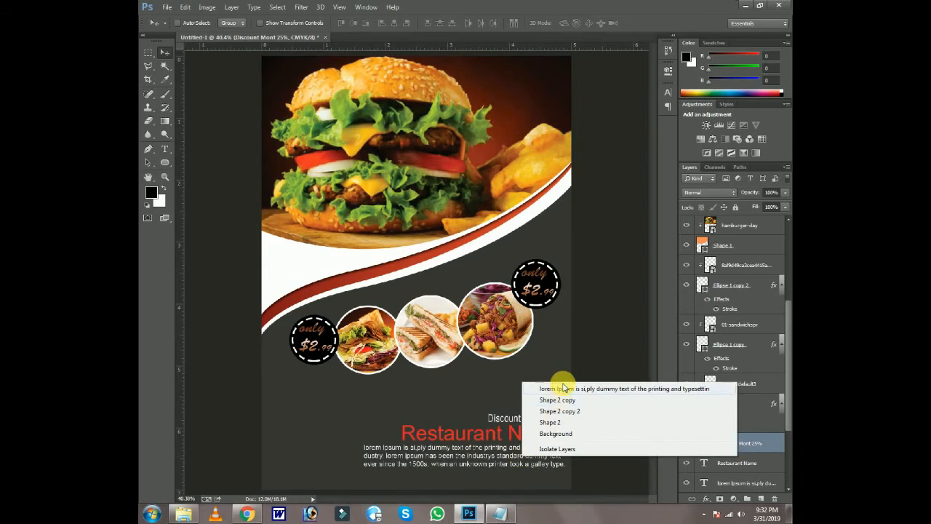
click(524, 381)
key(ctrl+t)
drag(364, 442, 390, 444)
key(Return)
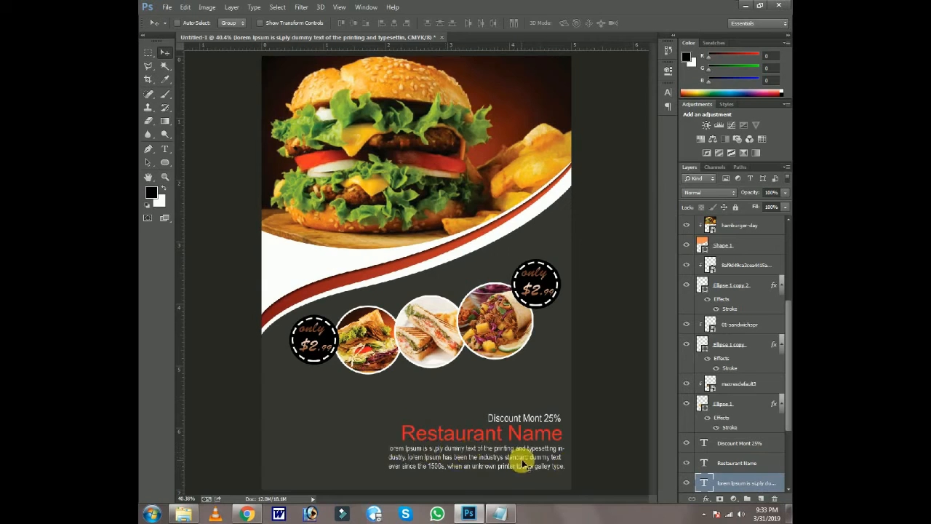
Narrow the paragraph's text box from the left so its left edge lines up with the heading.
click(164, 149)
click(419, 451)
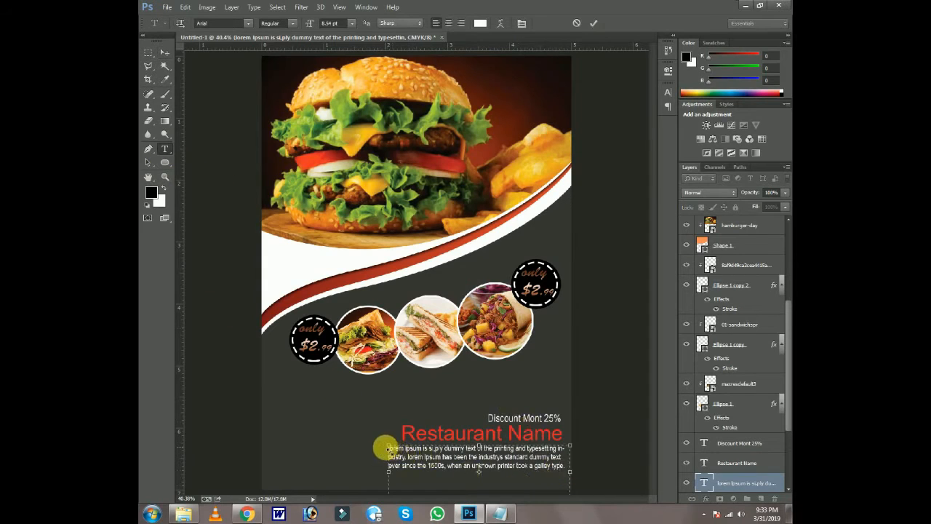
drag(386, 446, 405, 449)
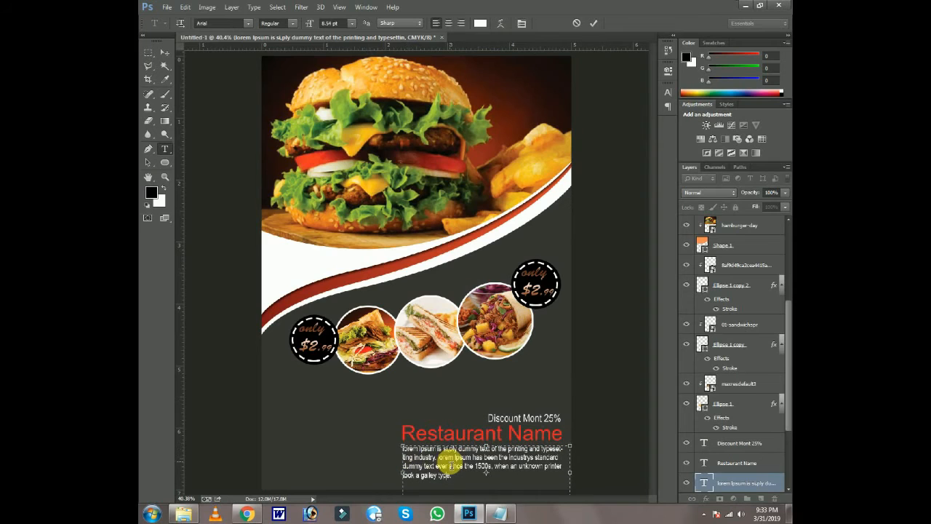
click(167, 52)
Nudge the heading and the discount line into line with the paragraph's edges.
key(ctrl+plus)
drag(559, 462, 497, 323)
right_click(416, 325)
click(418, 330)
drag(416, 328, 418, 331)
right_click(445, 309)
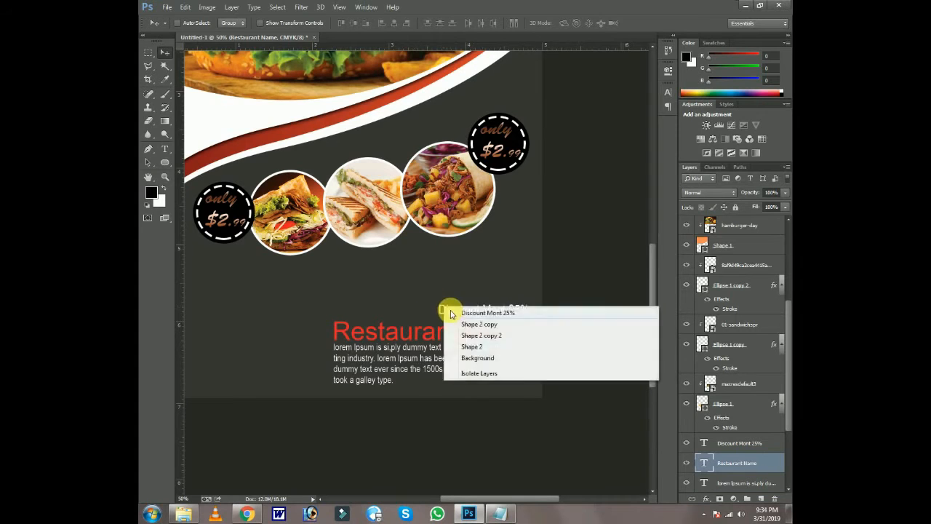
click(480, 308)
drag(483, 309, 487, 315)
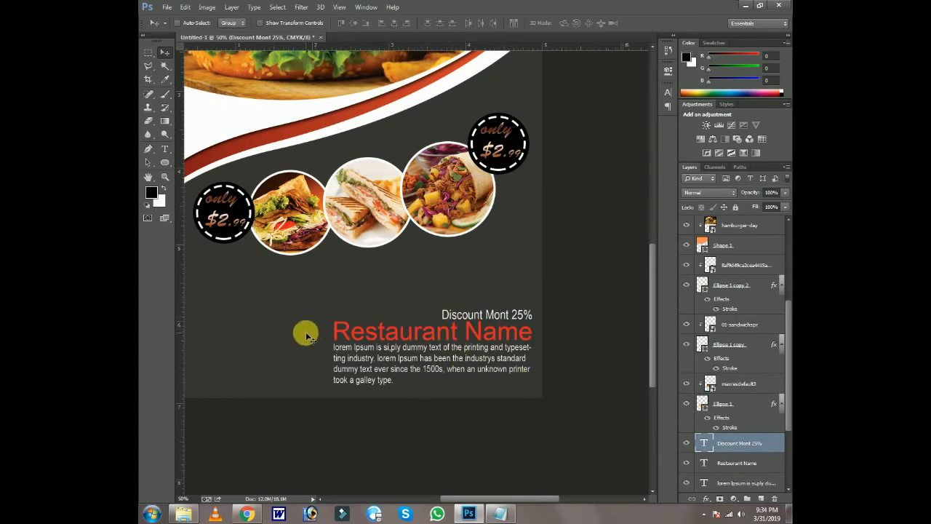
Open the QR code image qrcode.177771.png from the file folder as a separate document.
drag(264, 331, 351, 339)
click(183, 516)
drag(701, 161, 465, 41)
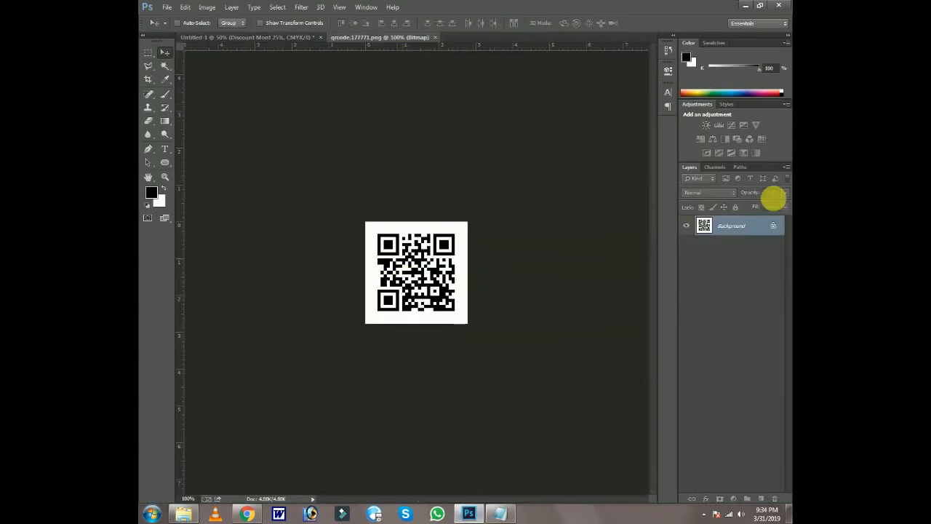
Try to copy the bitmap QR code into the flyer document, and close the qrcode.177771.png file.
click(233, 36)
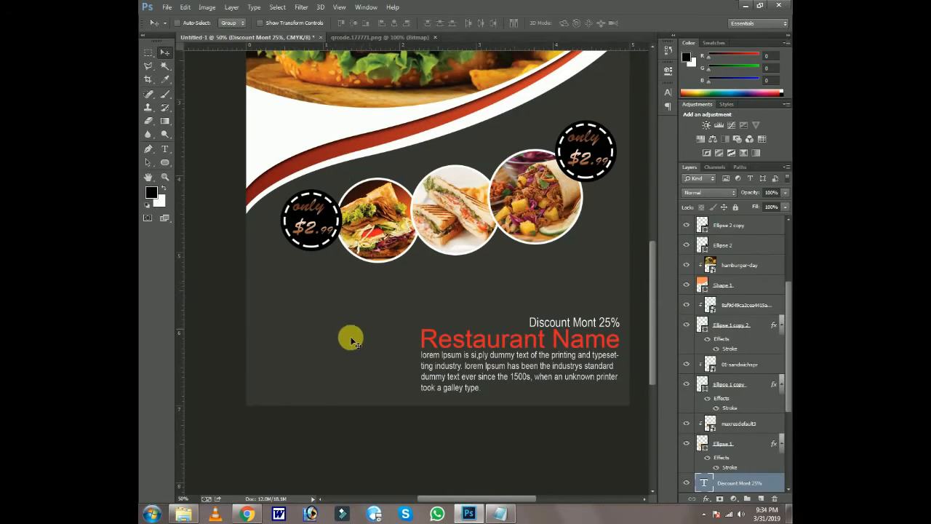
click(377, 35)
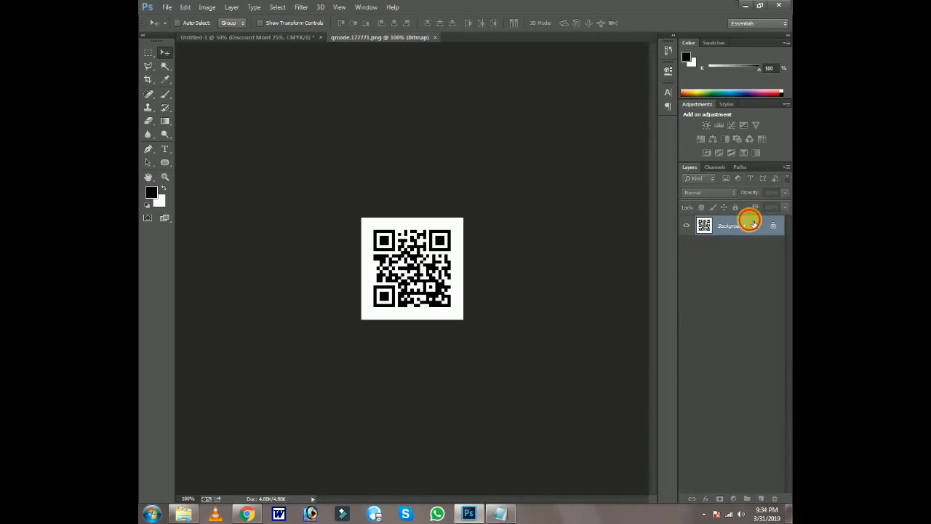
drag(412, 251, 344, 323)
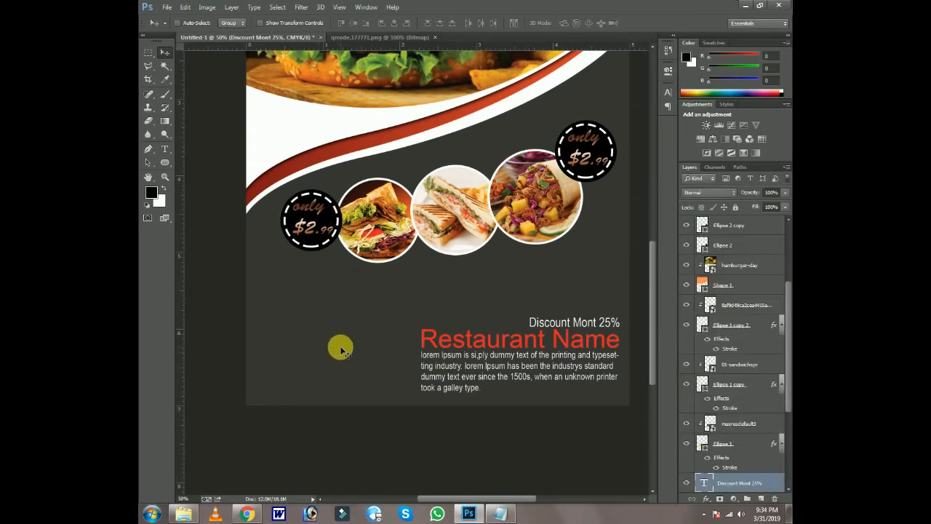
scroll(342, 351, down, 1)
scroll(778, 364, down, 5)
scroll(764, 424, up, 3)
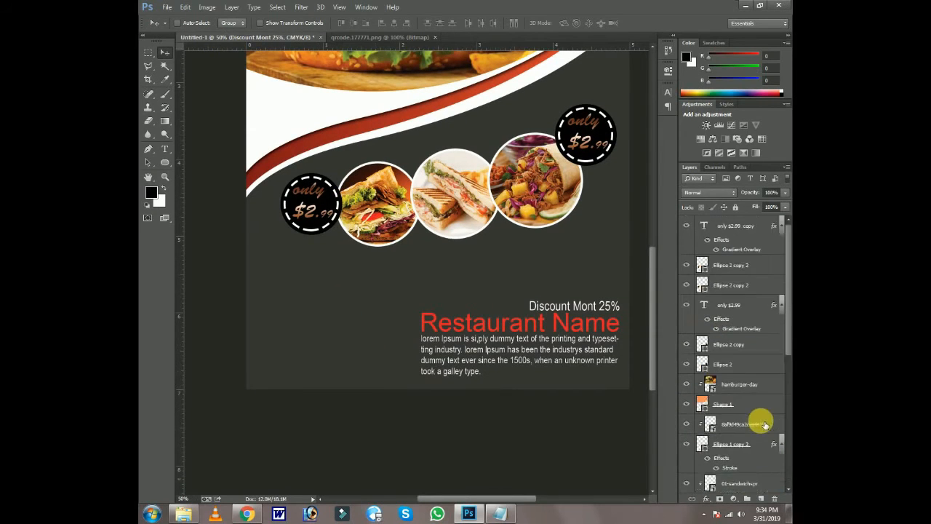
click(374, 37)
click(435, 37)
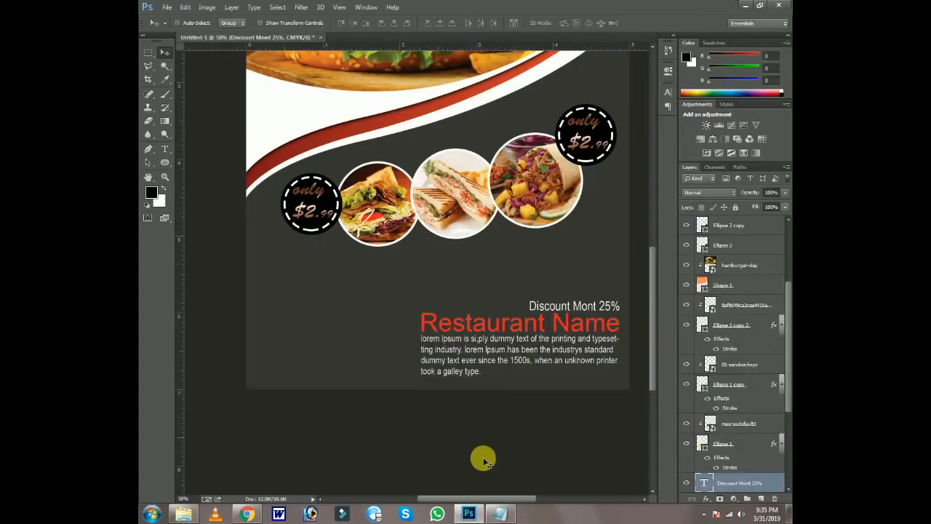
Open the QR code label design by vexels PNG from the file folder and copy it into the flyer, accepting the depth difference.
click(183, 513)
drag(423, 84, 515, 36)
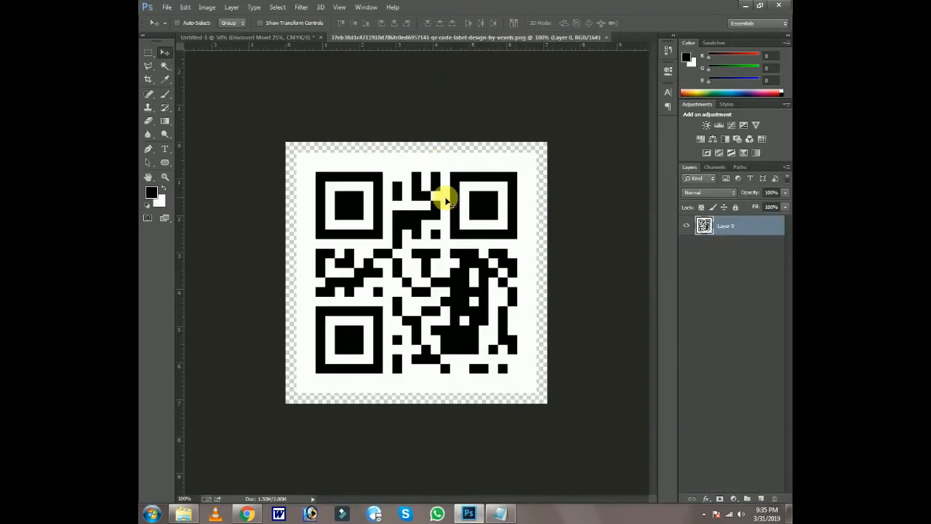
drag(441, 191, 364, 300)
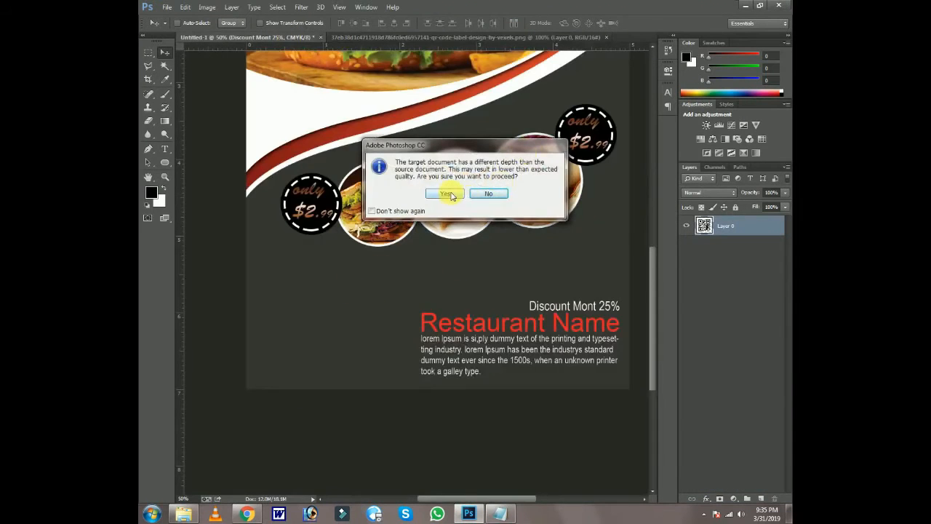
click(448, 194)
Scale the QR code to 55.70% and place it in the flyer's lower-left corner, resting on a new horizontal guide below the paragraph.
drag(391, 265, 284, 335)
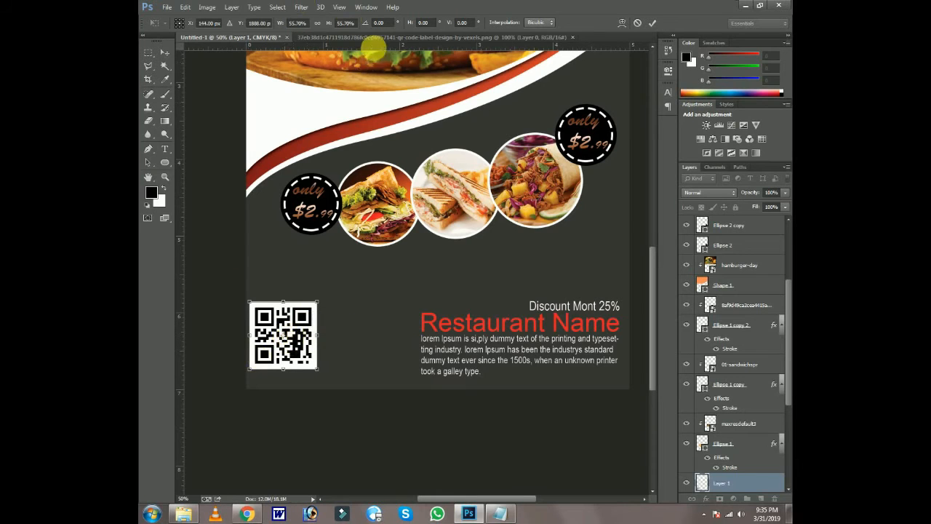
key(Return)
drag(389, 45, 327, 374)
drag(297, 337, 303, 343)
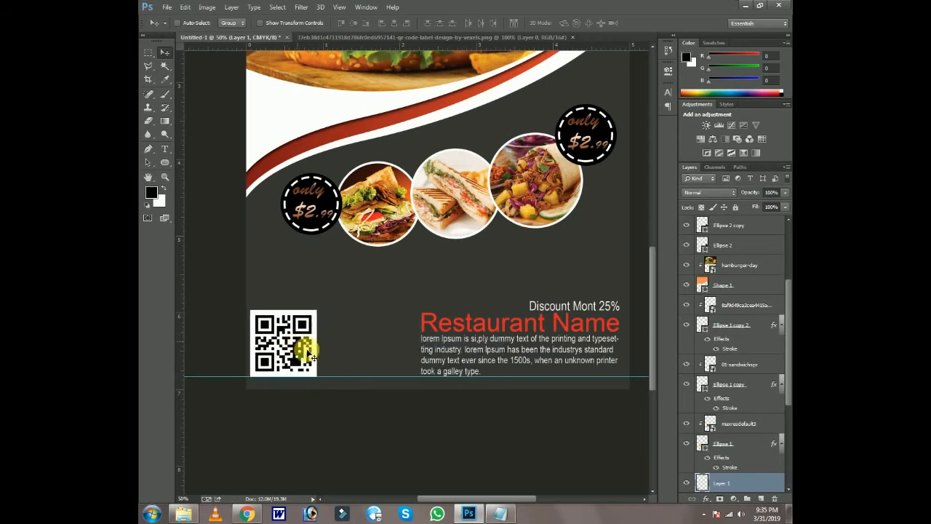
Move the guide up above the heading and reduce the QR code's height slightly with Free Transform.
drag(354, 376, 384, 302)
right_click(285, 327)
click(298, 334)
key(ctrl+t)
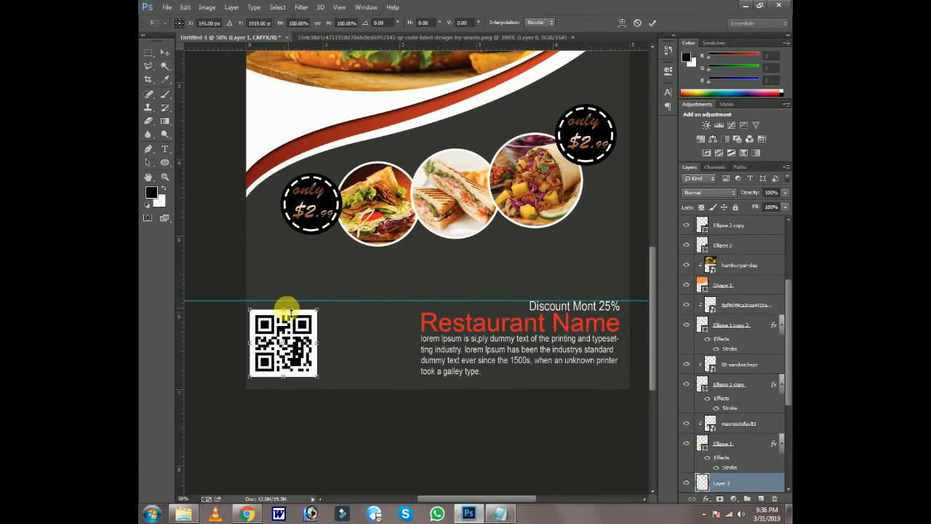
drag(291, 313, 291, 315)
key(Return)
Lower the guide to the heading's top edge and shift the QR code so its upper edge meets the guide.
mouse_move(368, 304)
mouse_down()
mouse_move(371, 312)
mouse_move(304, 325)
mouse_move(352, 312)
mouse_up()
right_click(307, 328)
click(315, 334)
key(Down)
key(Down)
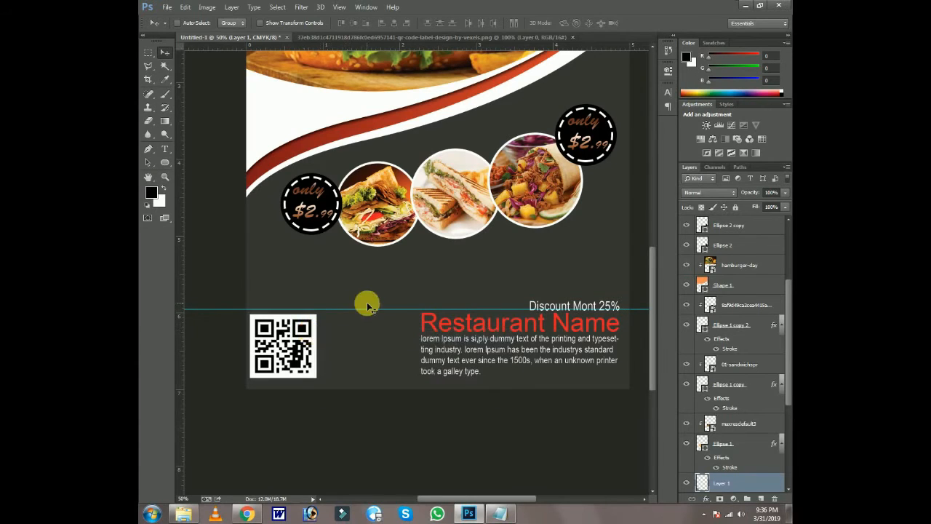
drag(294, 327, 311, 336)
drag(344, 309, 347, 312)
drag(310, 358, 298, 348)
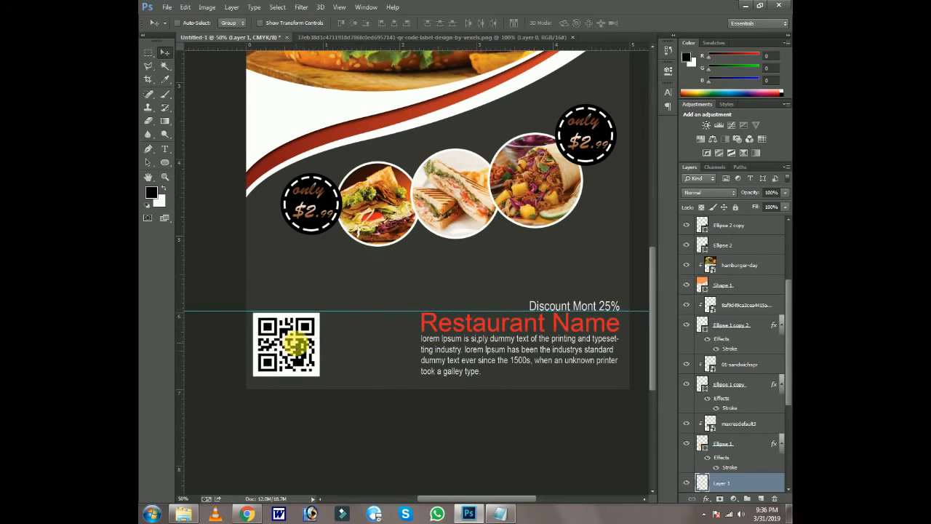
Add a second horizontal guide along the QR code's bottom edge and select the QR code layer.
drag(398, 48, 415, 376)
right_click(285, 329)
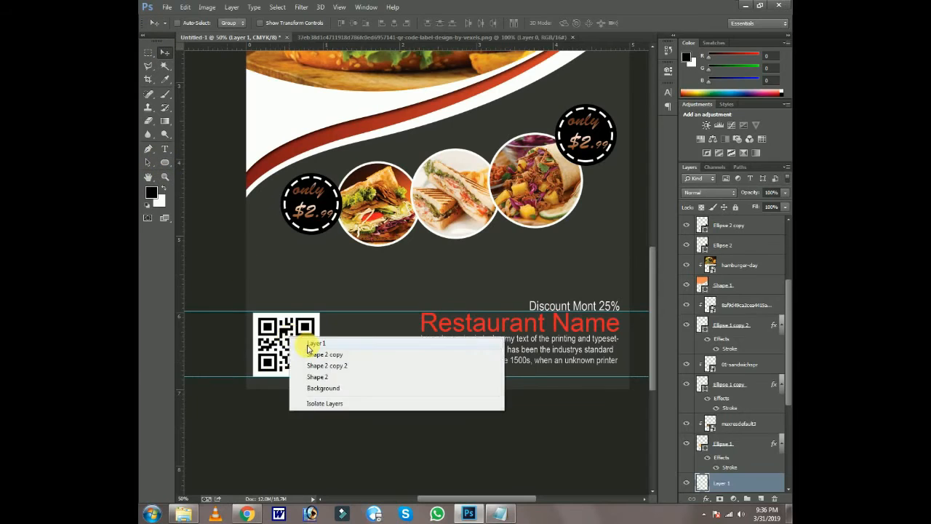
click(309, 342)
Draw a text box between the QR code and the paragraph, and copy the four contact detail lines from the Notepad file.
drag(315, 351, 420, 377)
click(164, 148)
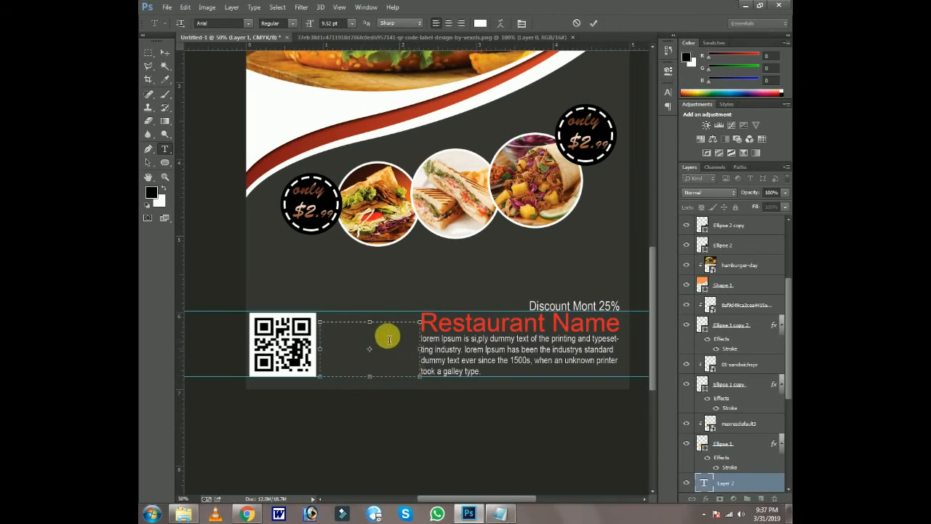
key(alt+Tab)
drag(426, 309, 141, 240)
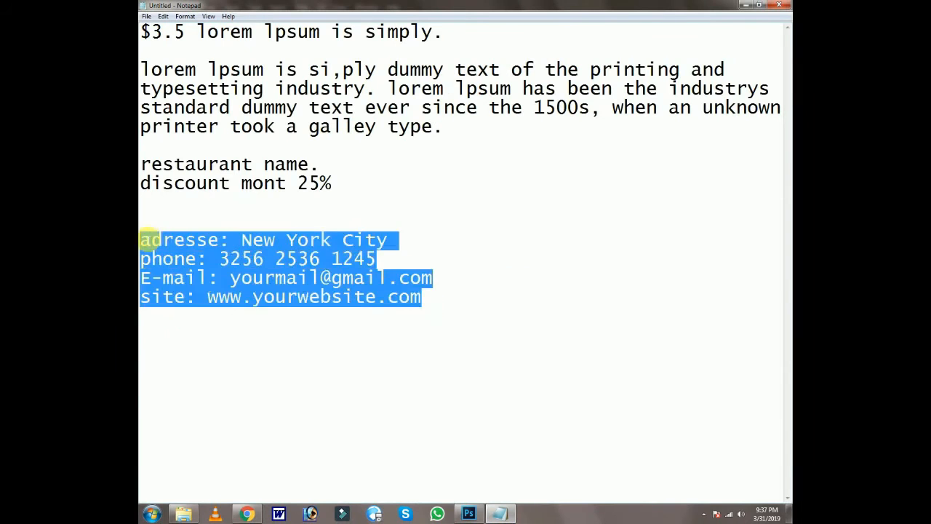
right_click(167, 234)
click(218, 271)
key(alt+Tab)
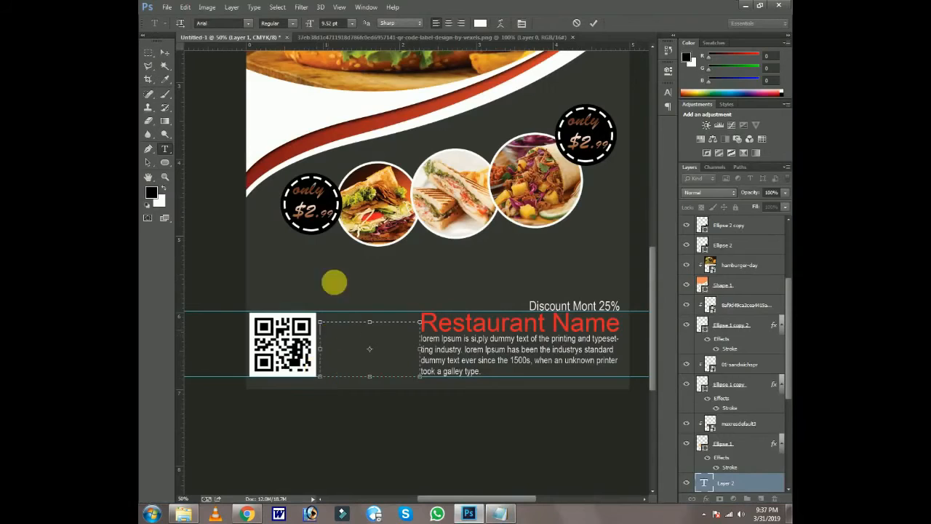
Set the font size to 8 pt and paste the contact details into the text box beside the QR code.
click(351, 23)
click(346, 51)
key(ctrl+v)
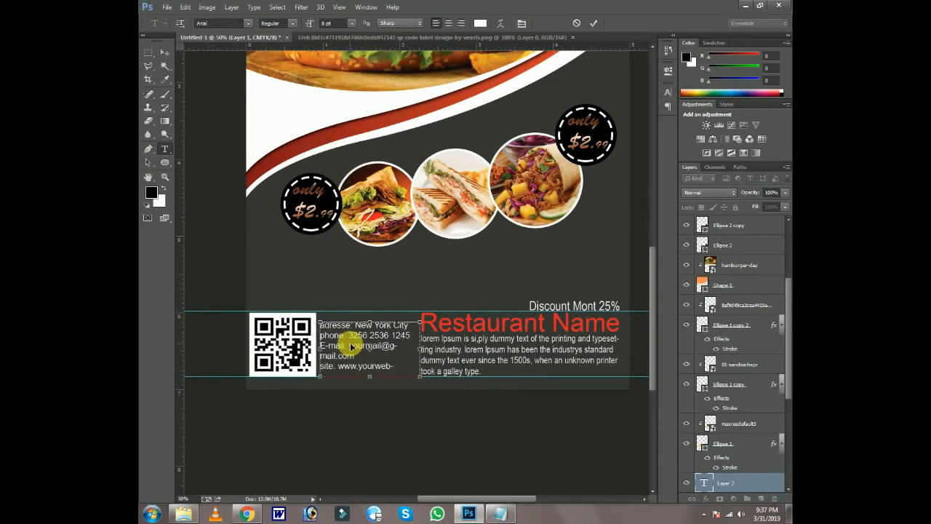
click(164, 52)
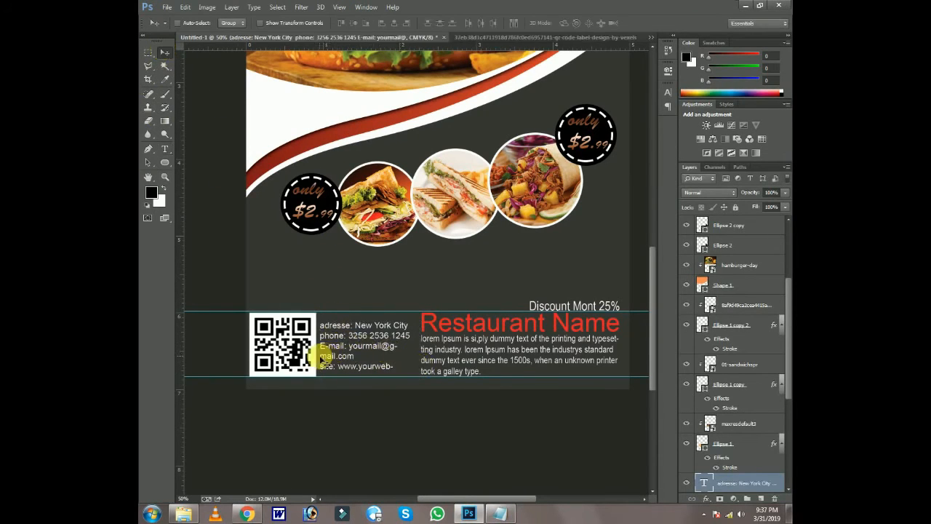
Select the visible contact text and reduce its font size to 6 pt.
click(164, 149)
drag(395, 364, 328, 322)
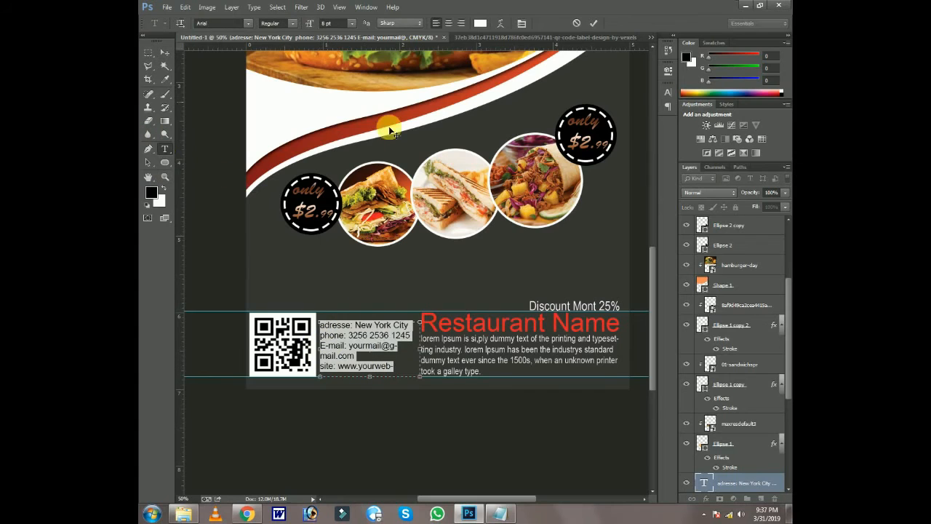
click(352, 23)
click(346, 50)
click(164, 53)
Enlarge the contact text slightly with Free Transform and move it lower beside the QR code.
key(ctrl+t)
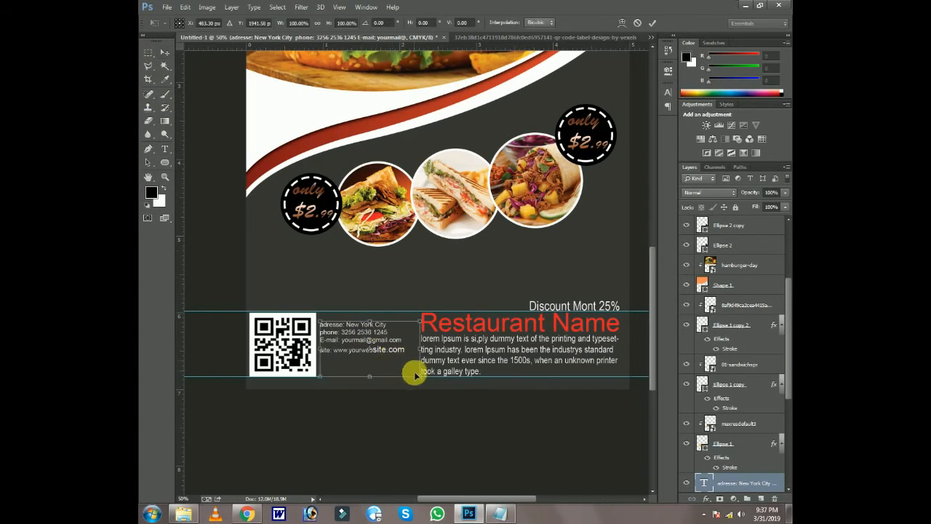
drag(420, 376, 426, 380)
drag(401, 349, 379, 359)
key(Return)
Set the oversized "site.com" end of the website line to 6 pt to bring it in line with the other contact text.
key(t)
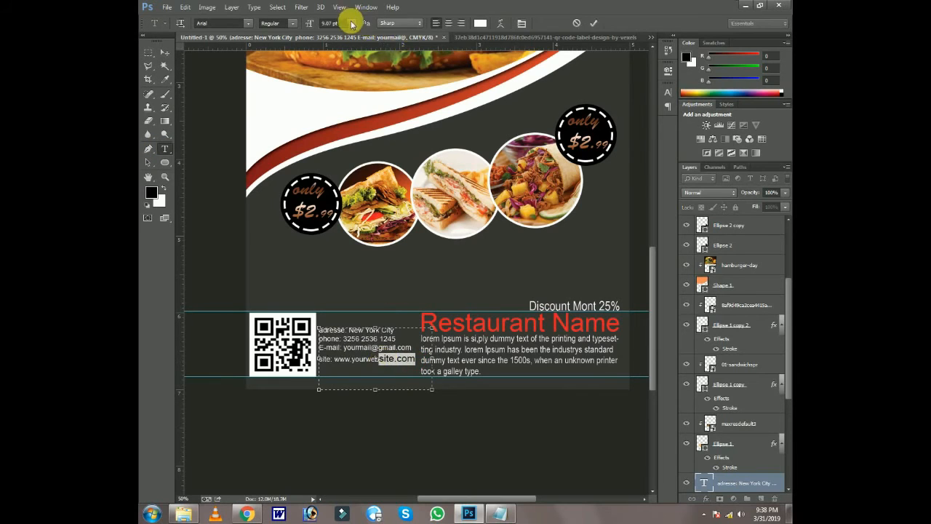
click(352, 24)
click(346, 62)
click(352, 24)
click(356, 55)
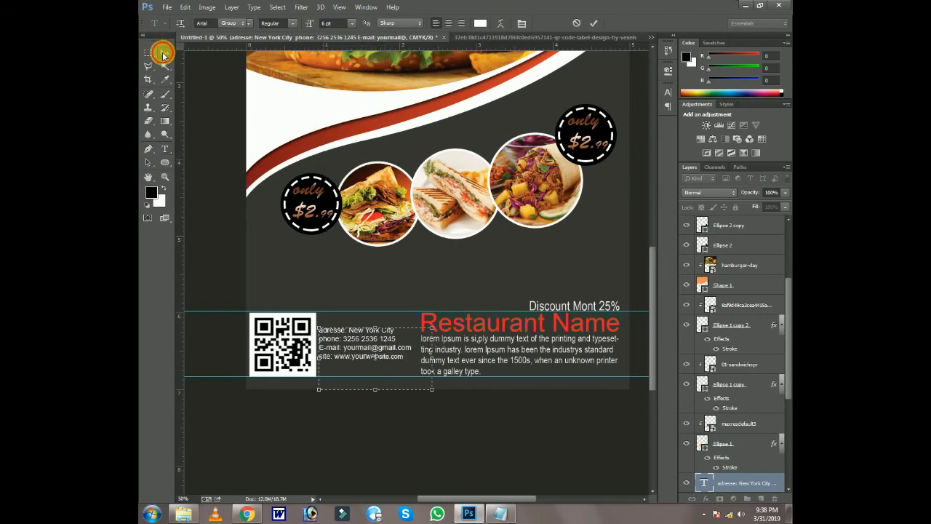
click(164, 52)
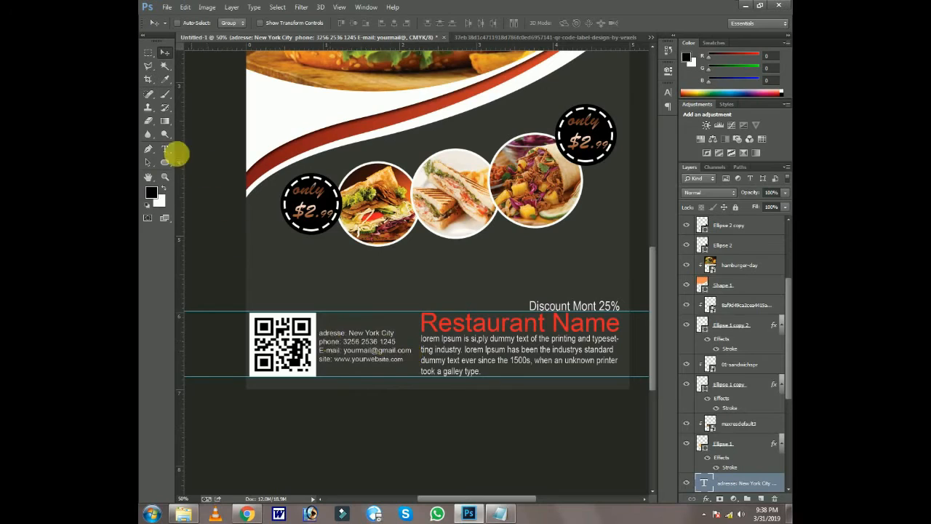
Capitalize the first letters of the contact labels to read "Adresse", "Phone" and "Site".
click(164, 149)
click(348, 342)
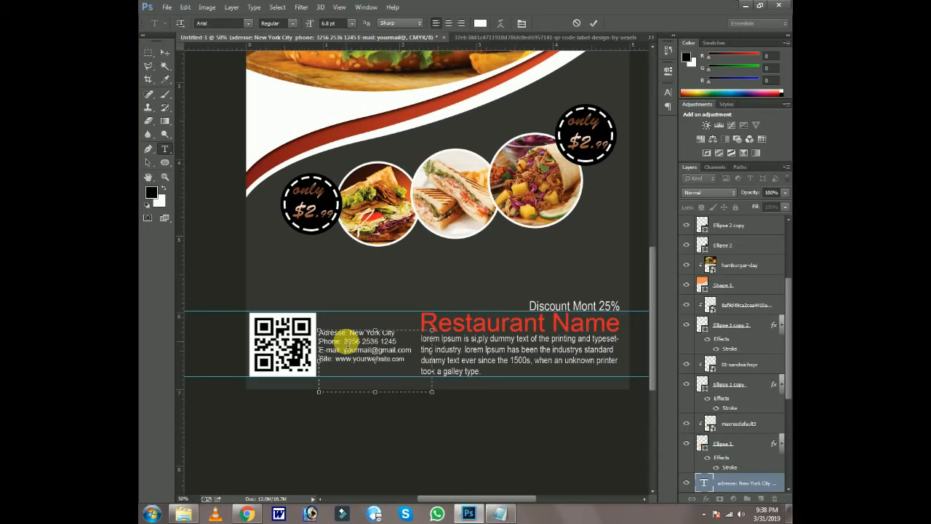
click(164, 53)
Move the contact text down toward the lower guide and enlarge it slightly with Free Transform.
drag(385, 360, 385, 373)
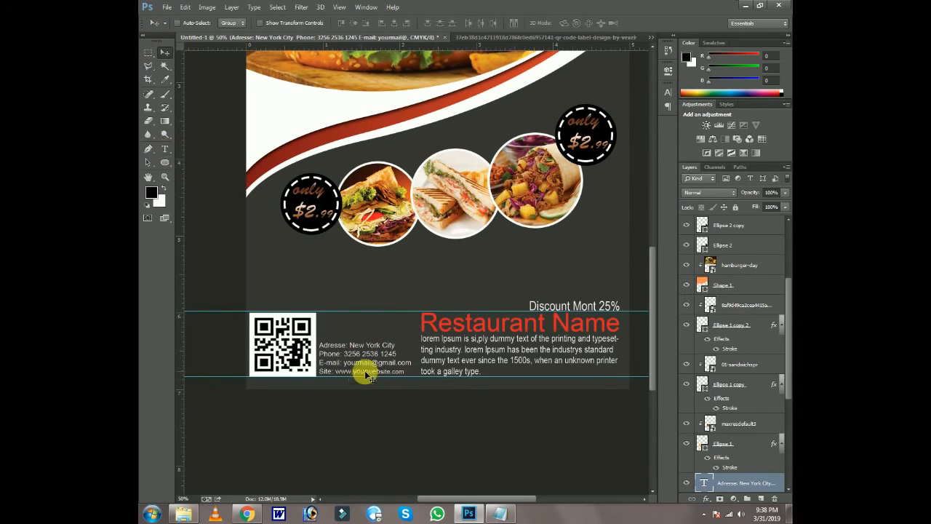
key(ctrl+t)
mouse_move(432, 404)
mouse_down()
mouse_move(409, 359)
mouse_move(436, 407)
mouse_up()
drag(406, 360, 374, 339)
key(Return)
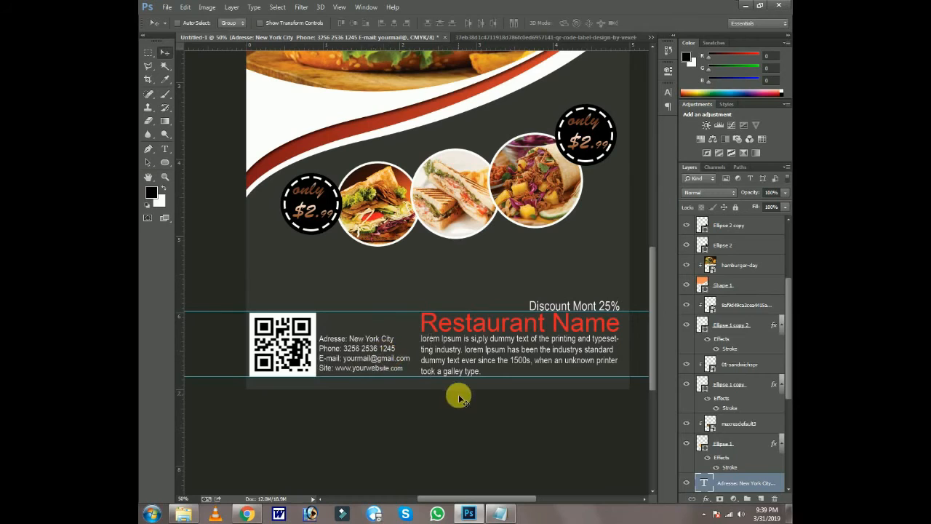
Duplicate the "Restaurant Name" heading and place the copy in the empty area above the QR code and contact text.
right_click(456, 323)
click(466, 328)
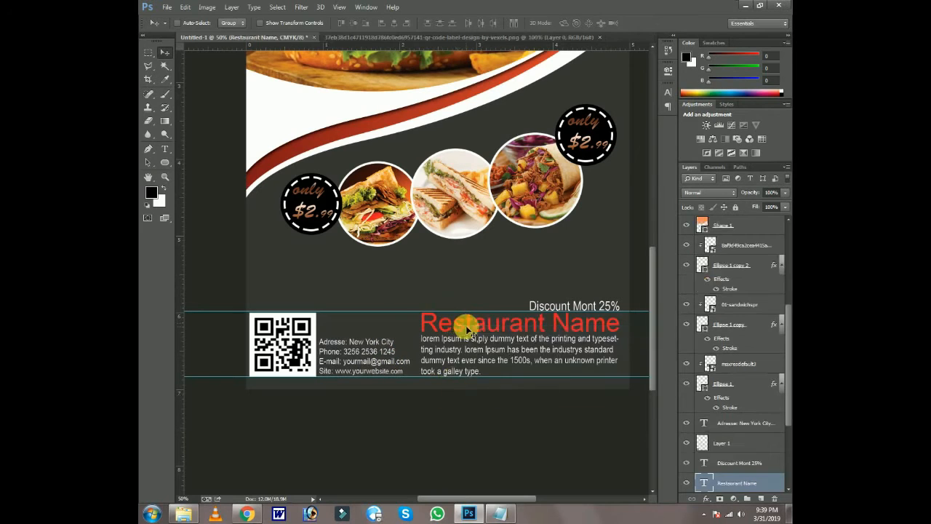
right_click(456, 322)
click(461, 329)
drag(460, 325, 342, 280)
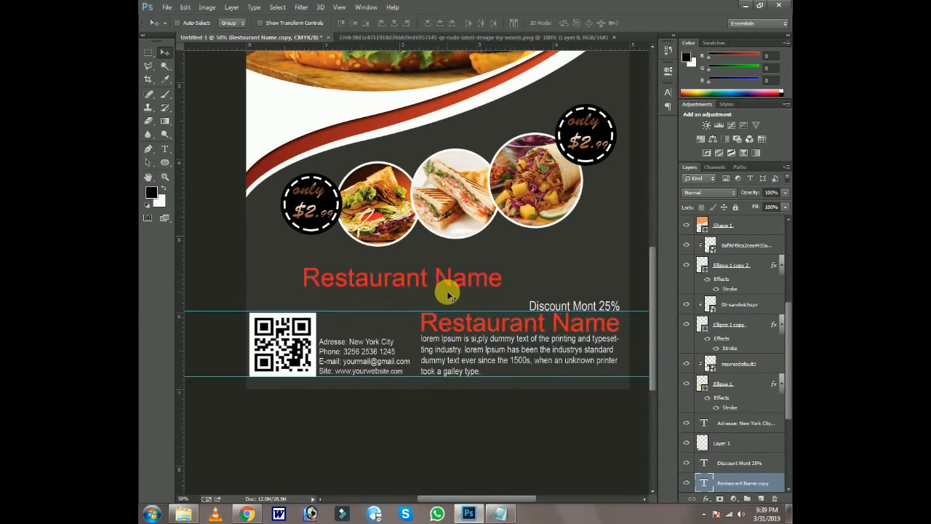
Replace the copied heading's text with "Contect us.".
click(165, 149)
drag(501, 279, 337, 279)
key(ctrl+a)
text(cON)
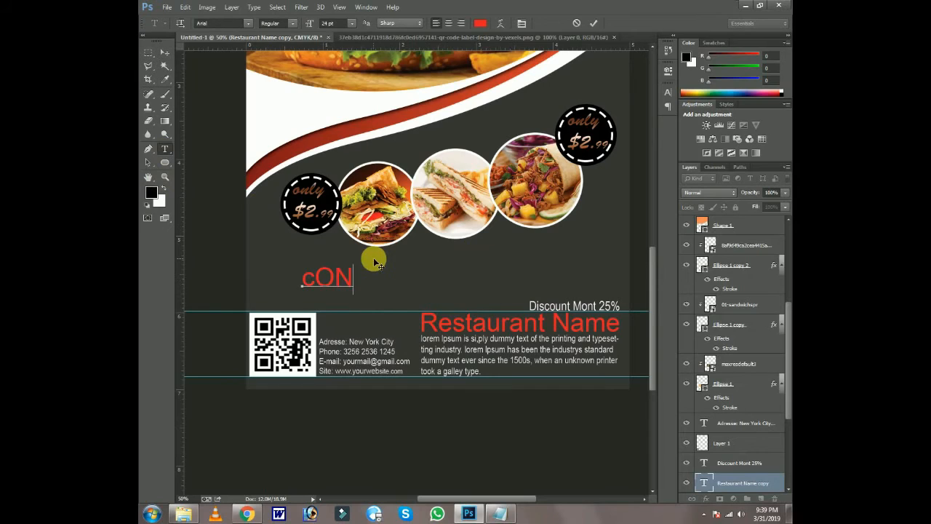
key(ctrl+a)
key(BackSpace)
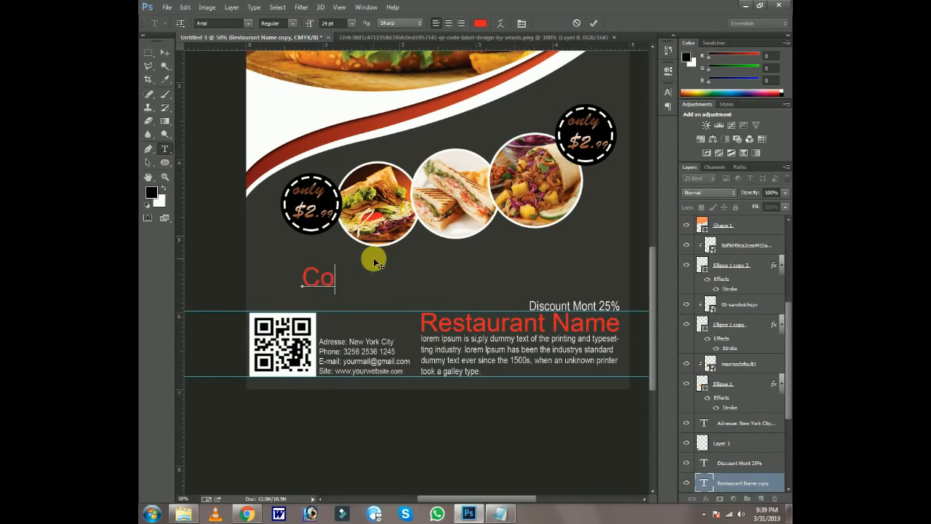
text(Contect us.)
Set the "Contect us." heading to 10 pt and move it directly above the contact details, aligned with their left edge.
key(ctrl+a)
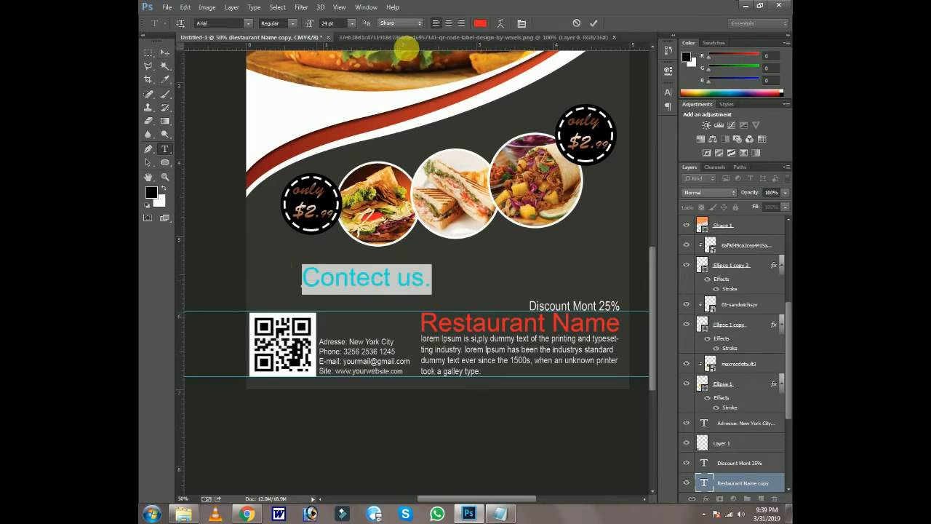
click(352, 23)
click(347, 94)
click(166, 53)
drag(310, 294, 359, 333)
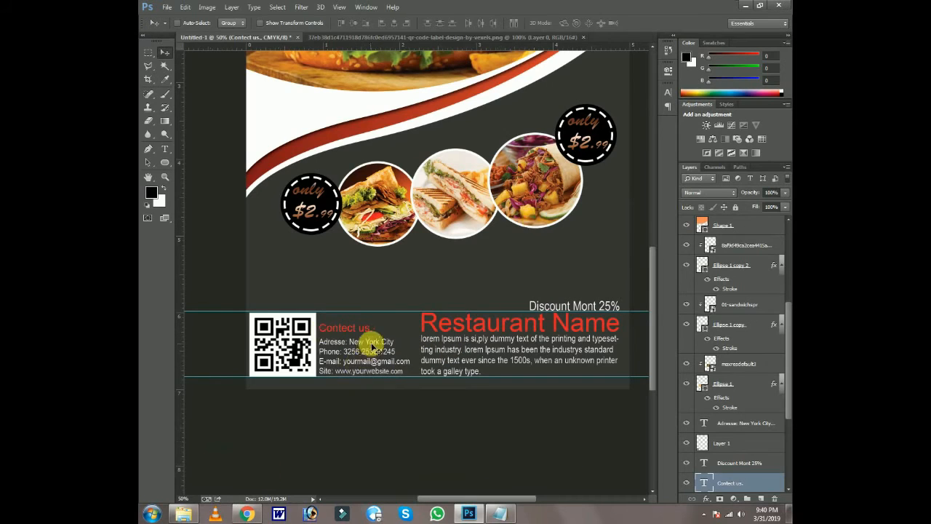
Correct the small heading above the contact details to read "Contact us:".
click(166, 148)
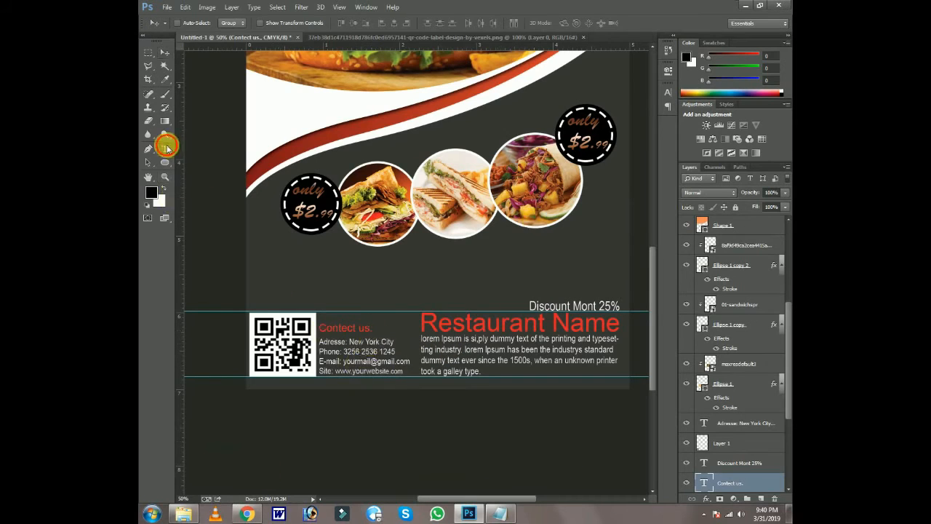
click(343, 329)
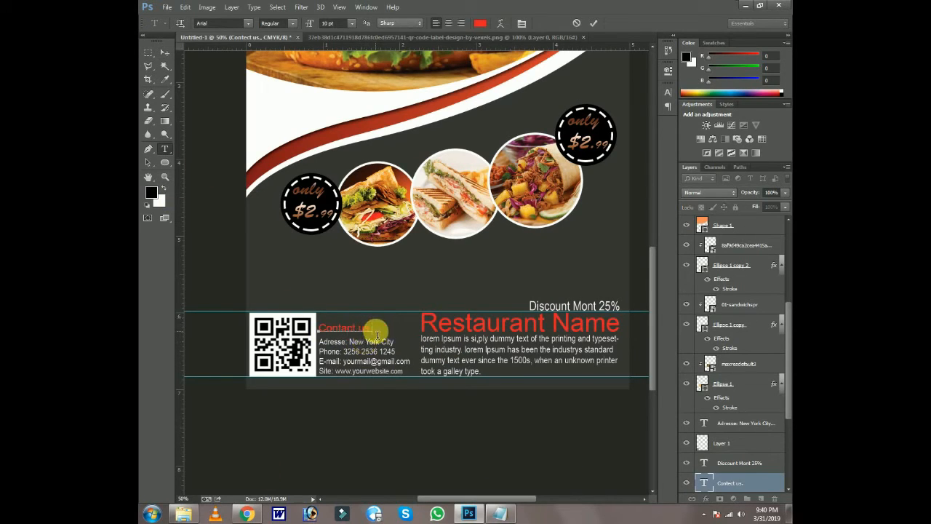
click(166, 53)
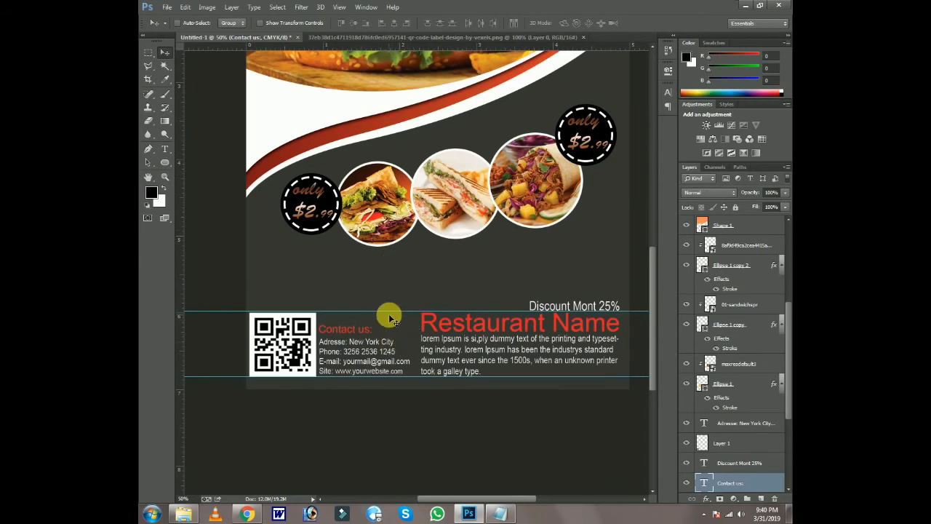
Capitalize the second word of the small contact heading so it reads "Contact Us:".
click(164, 147)
click(360, 332)
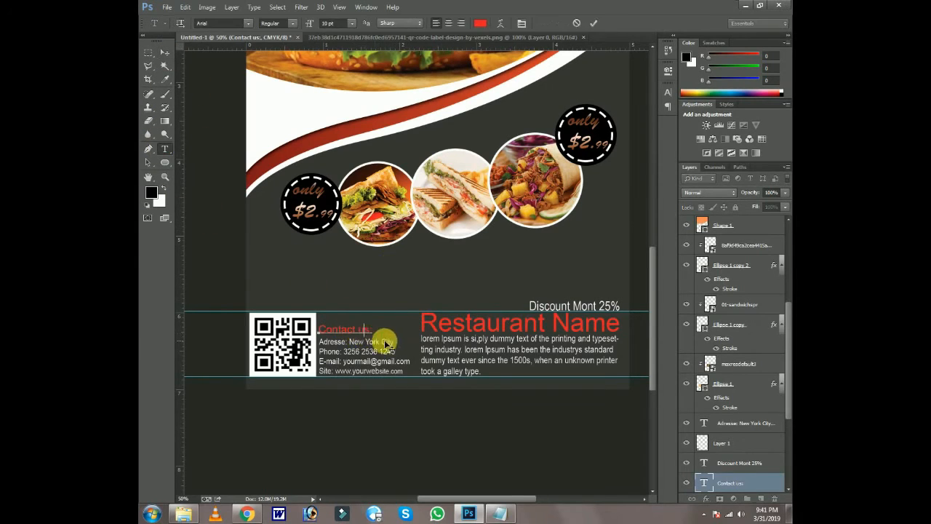
click(165, 53)
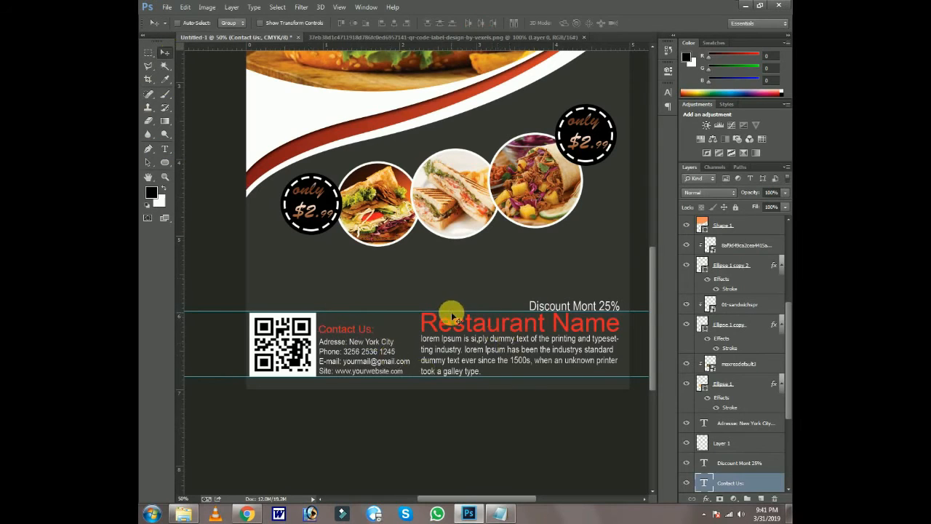
Remove the two horizontal guides around the QR code and contact text.
drag(449, 312, 427, 46)
drag(467, 376, 469, 44)
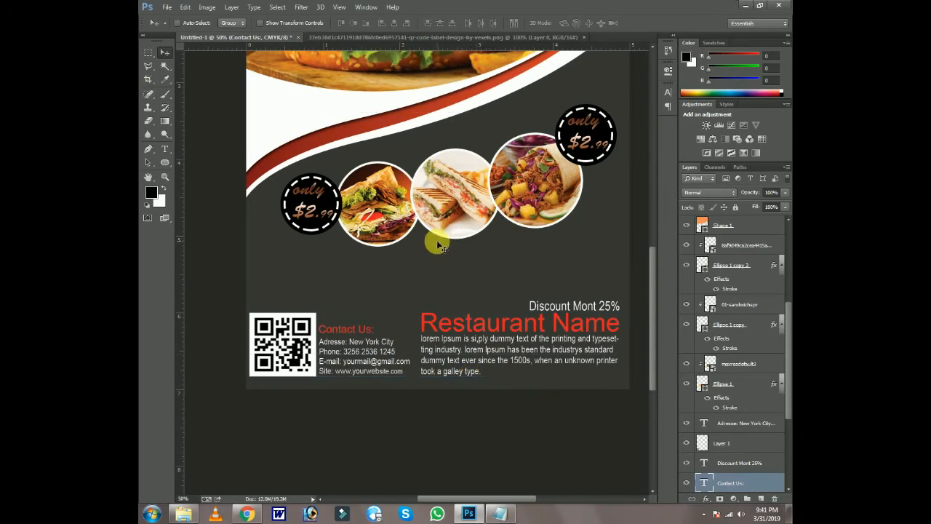
key(ctrl+0)
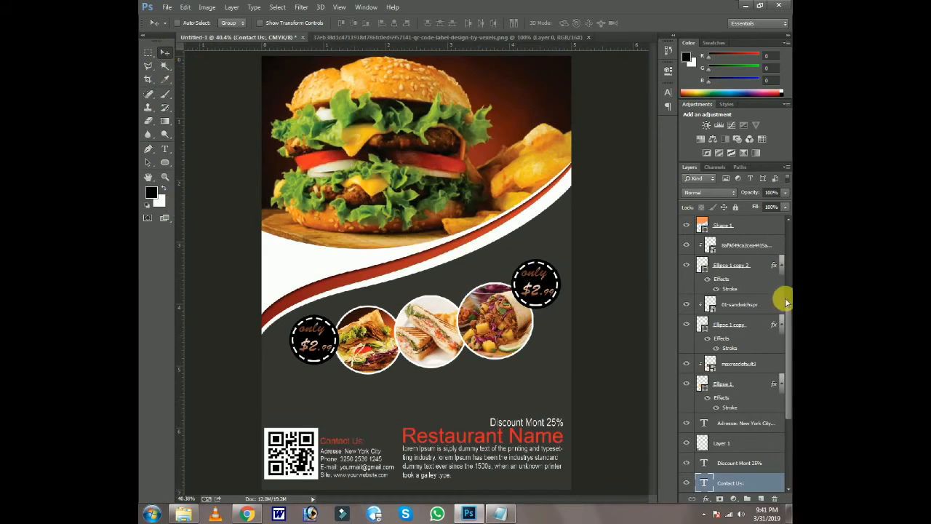
Draw a 322 px black circle without a stroke above the hamburger-day layer, in the burger photo's upper-right corner.
drag(787, 305, 786, 241)
click(749, 404)
click(746, 385)
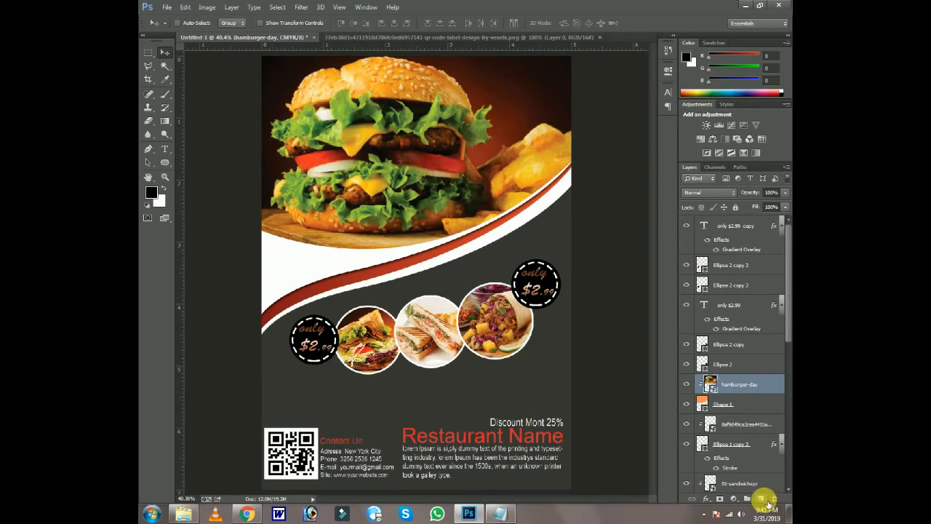
click(165, 164)
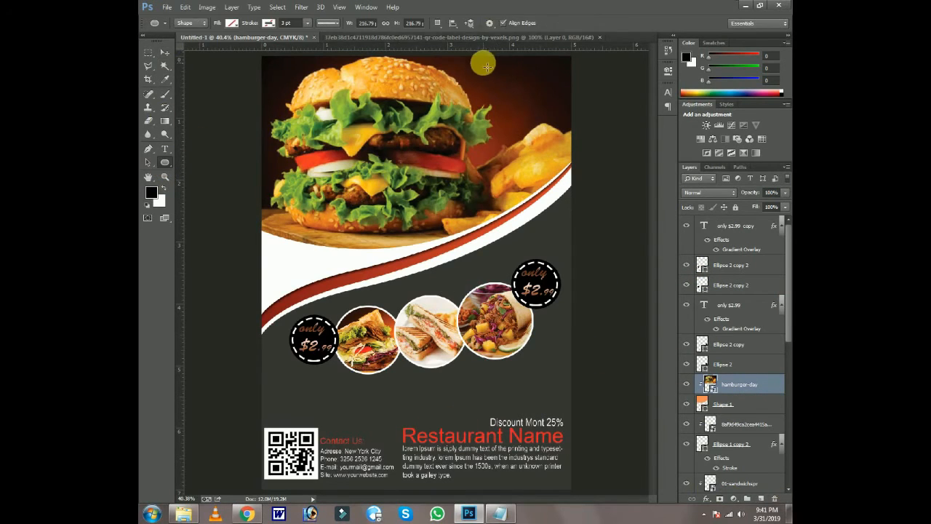
drag(484, 63, 553, 152)
click(231, 24)
click(207, 43)
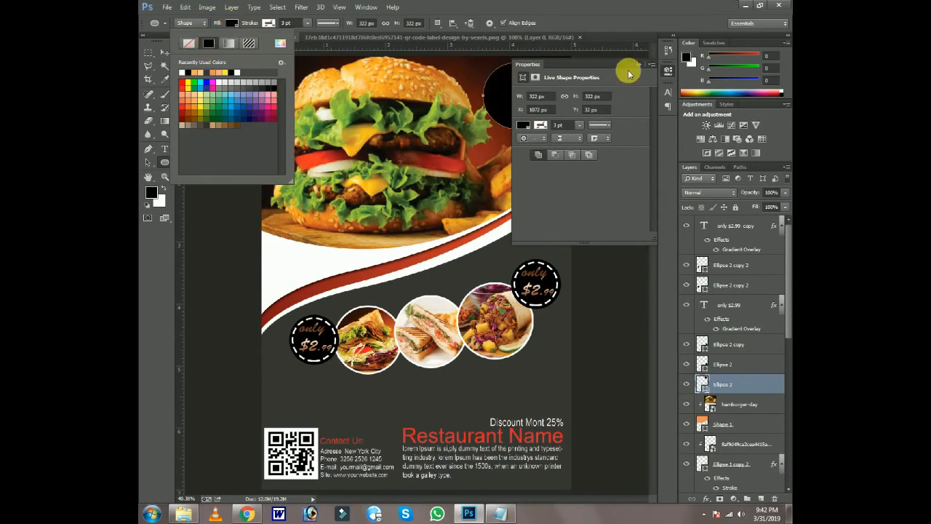
click(638, 65)
click(166, 53)
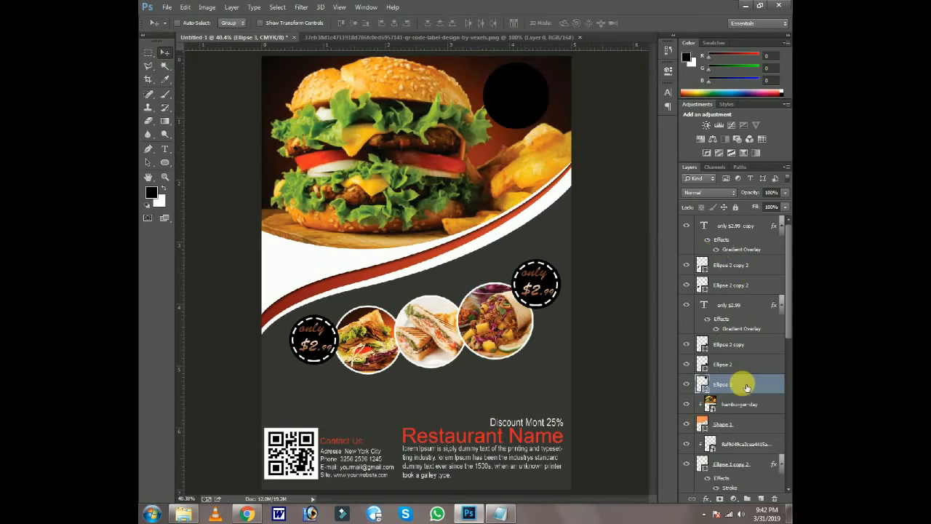
Duplicate the new black circle in place.
key(ctrl+j)
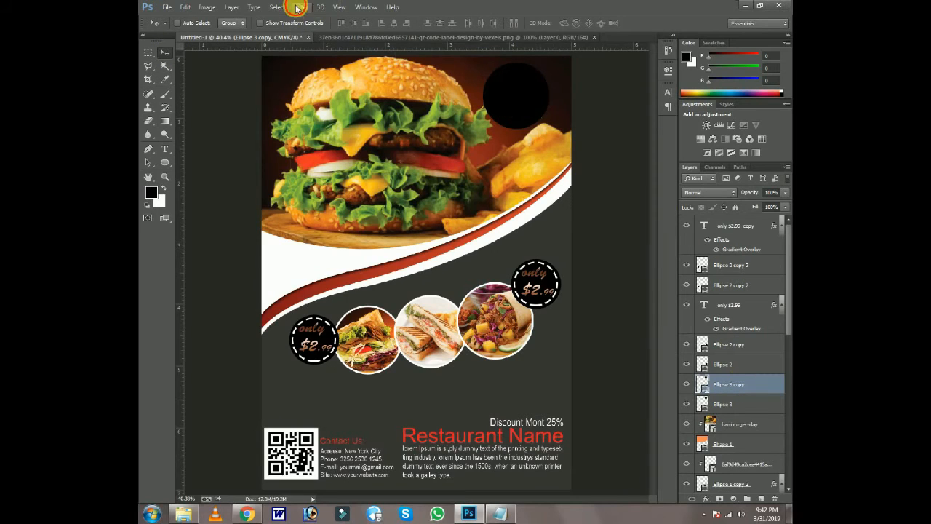
click(252, 7)
click(532, 77)
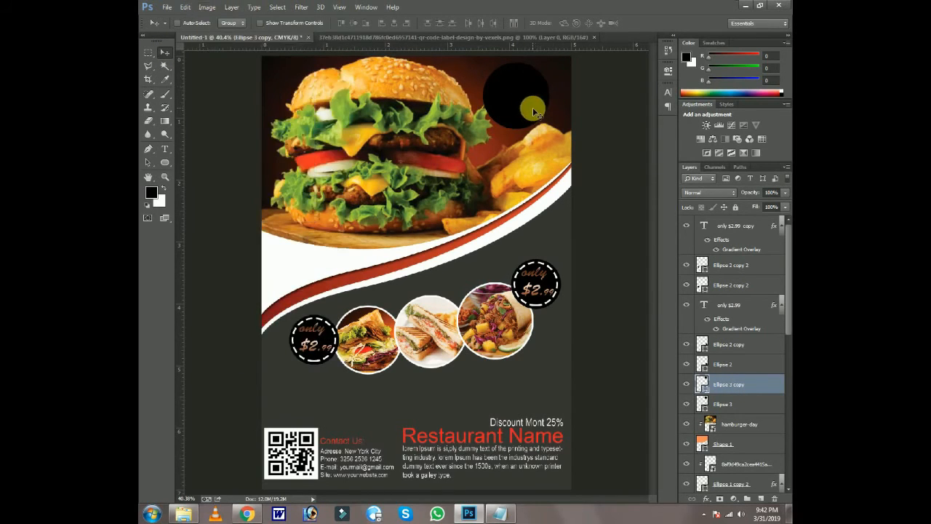
double_click(773, 393)
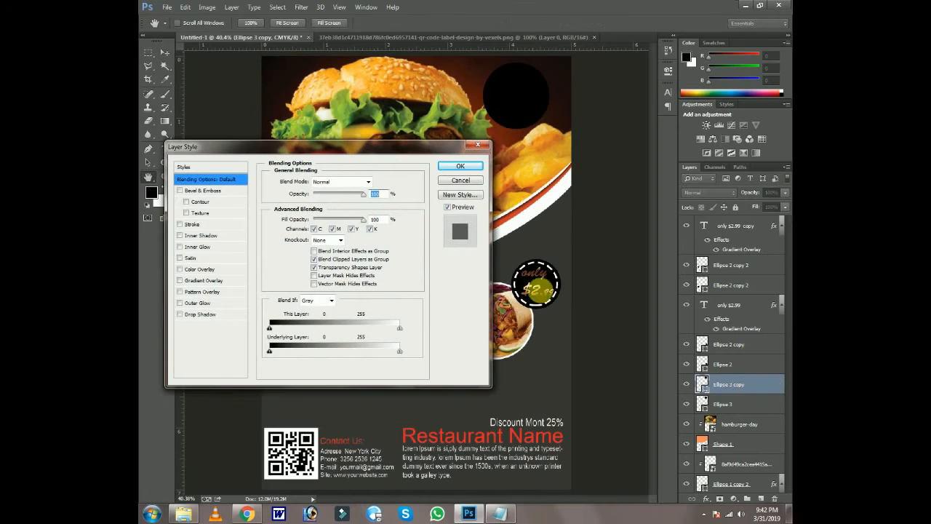
click(477, 147)
Give the copied circle a white dashed stroke 1.33 pt wide.
click(165, 163)
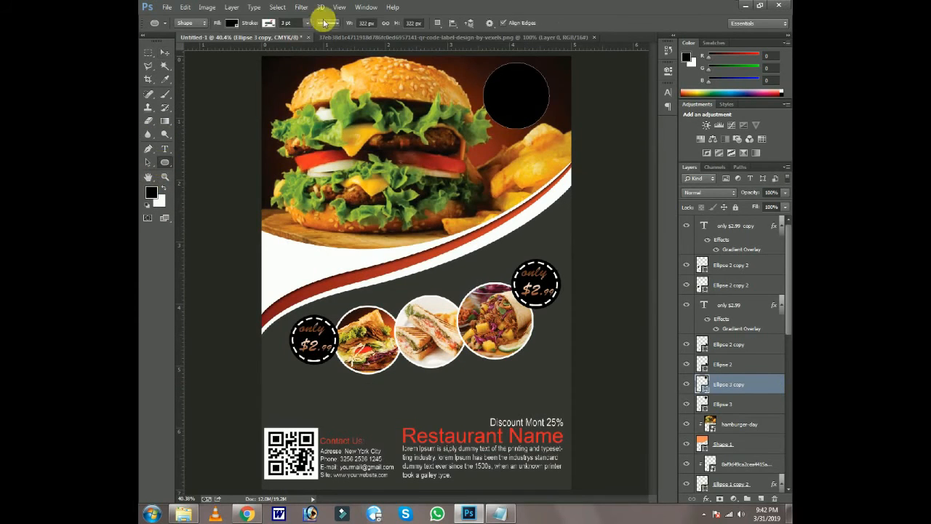
click(327, 22)
click(346, 68)
click(291, 23)
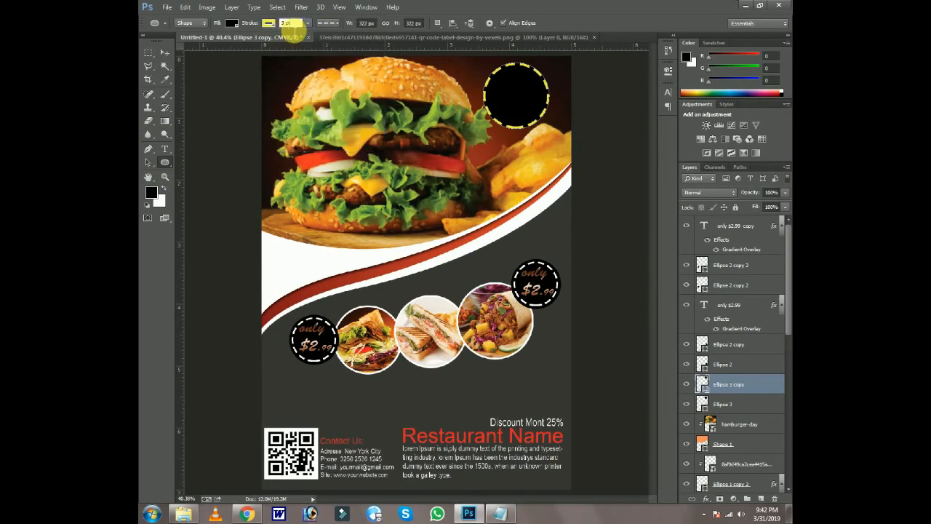
text(2)
click(268, 22)
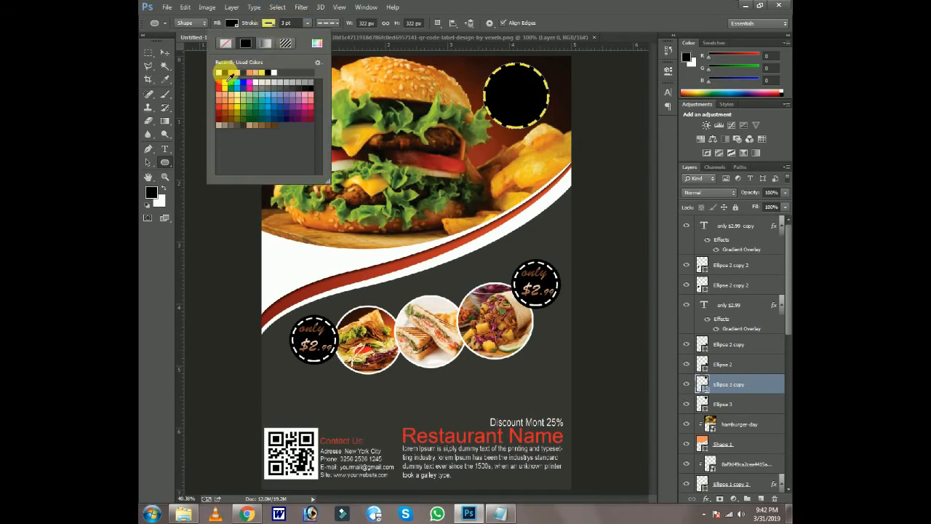
click(312, 69)
click(289, 22)
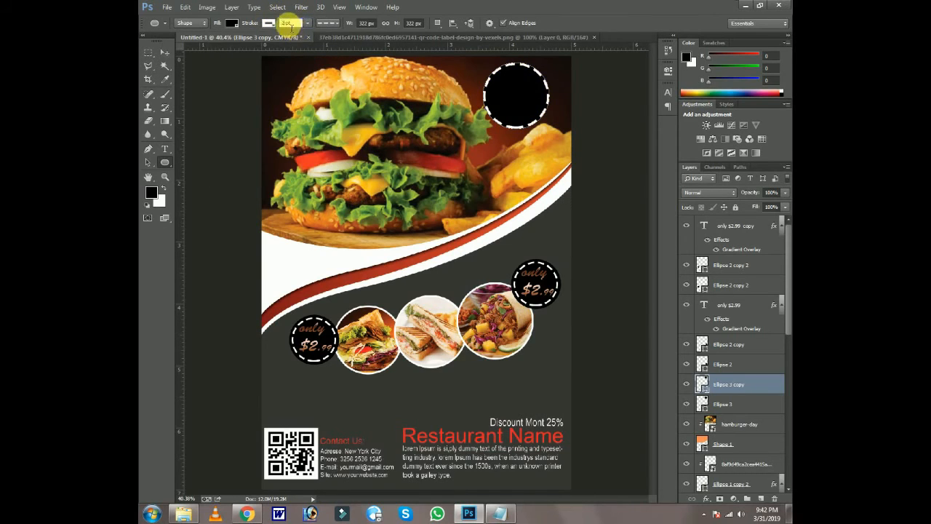
click(162, 52)
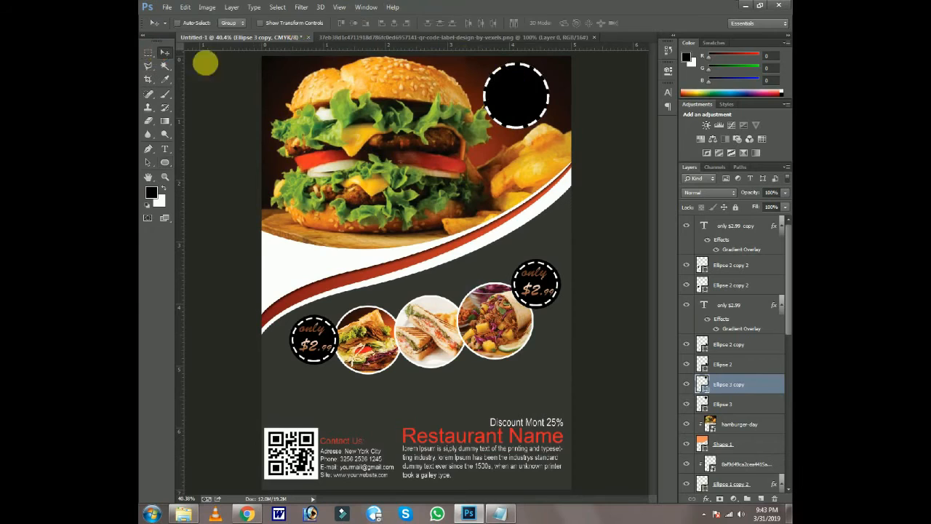
click(165, 163)
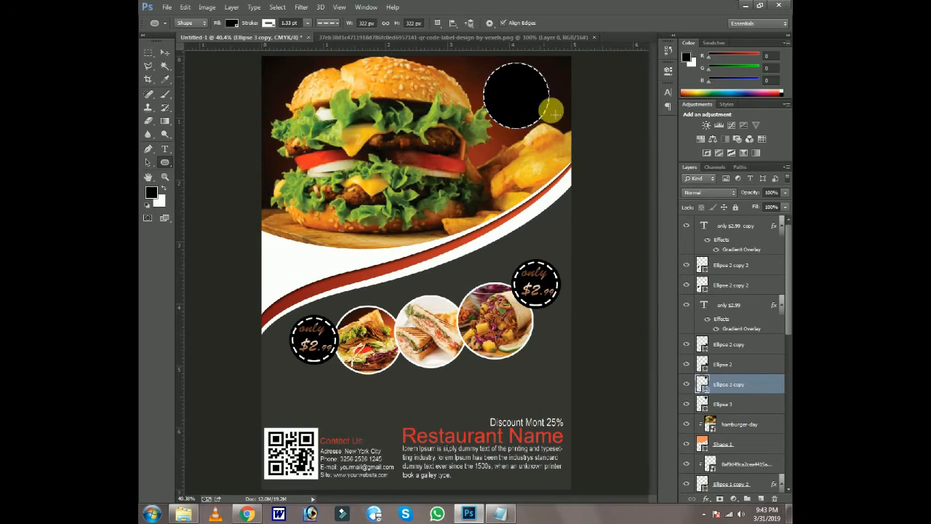
Enlarge the original black circle from its center so it extends slightly beyond the dashed ring.
click(169, 52)
click(728, 404)
key(ctrl+t)
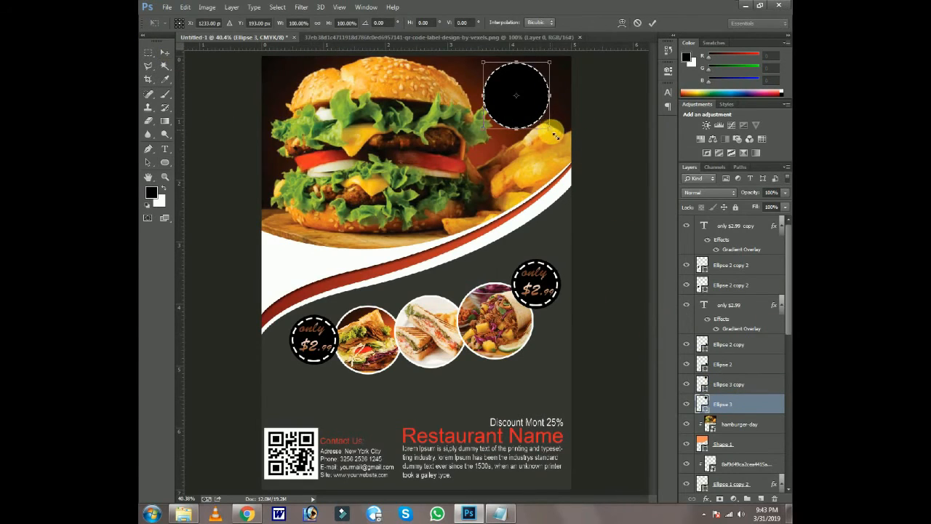
drag(550, 131, 558, 136)
key(Return)
key(ctrl+t)
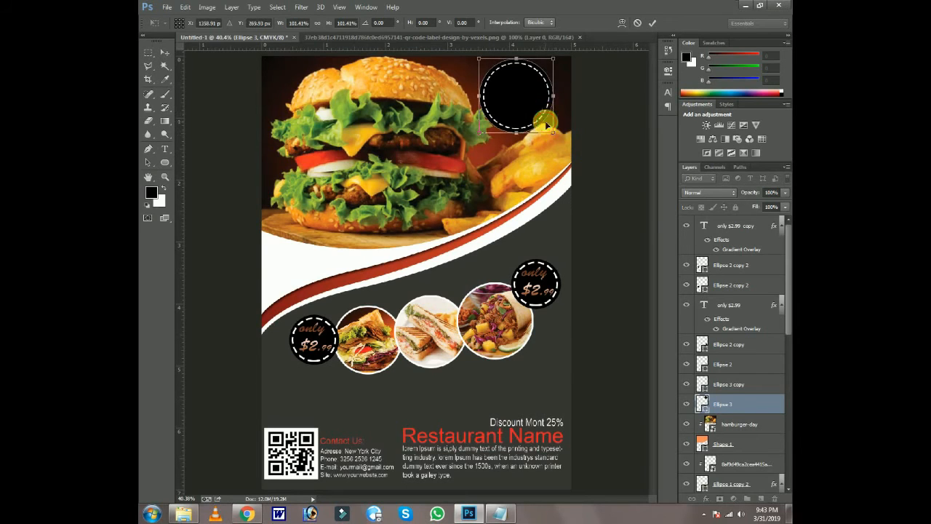
key(Return)
Thicken the white dashed stroke on the copied circle over the burger photo.
key(ctrl+plus)
key(ctrl+plus)
drag(590, 91, 477, 358)
right_click(420, 210)
click(444, 210)
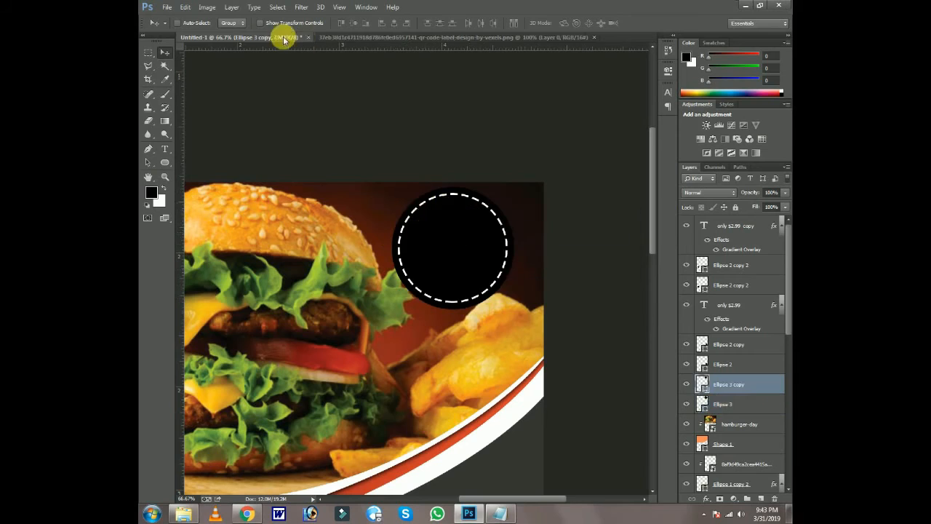
key(u)
drag(313, 42, 306, 34)
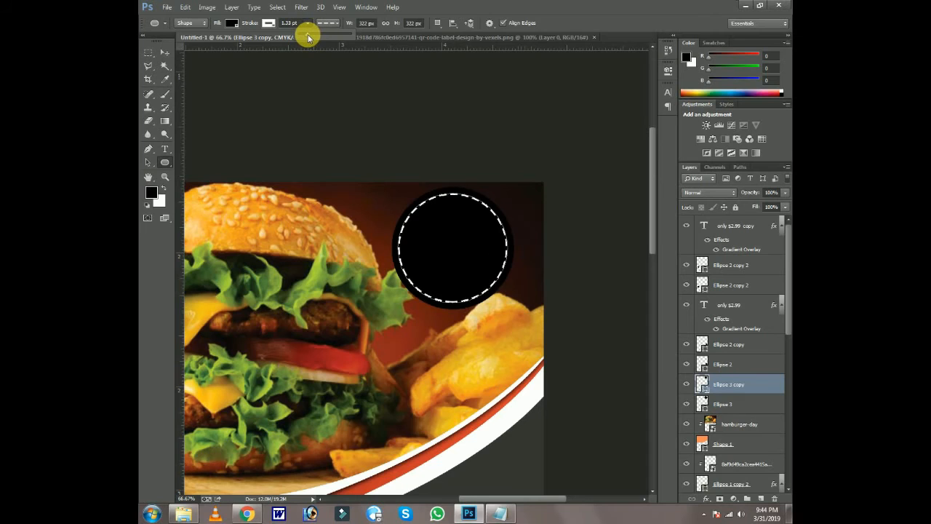
click(164, 53)
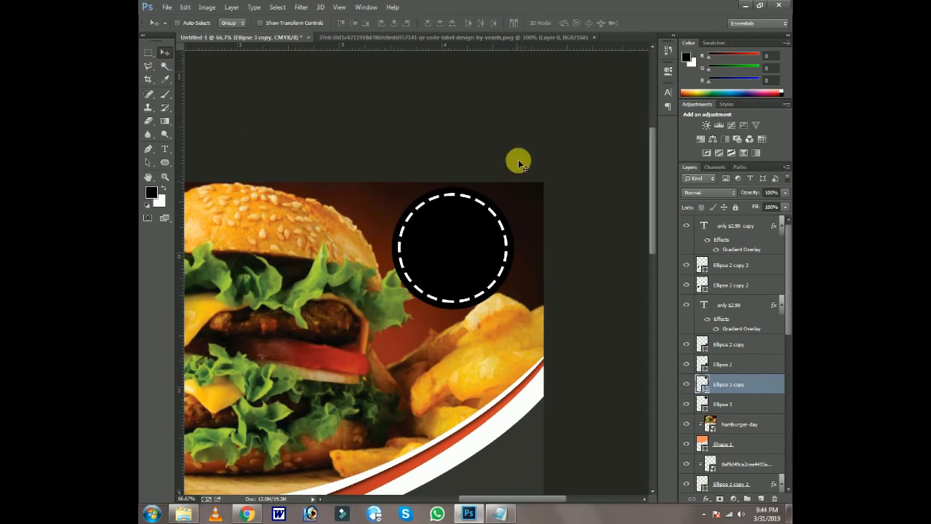
right_click(448, 239)
click(430, 268)
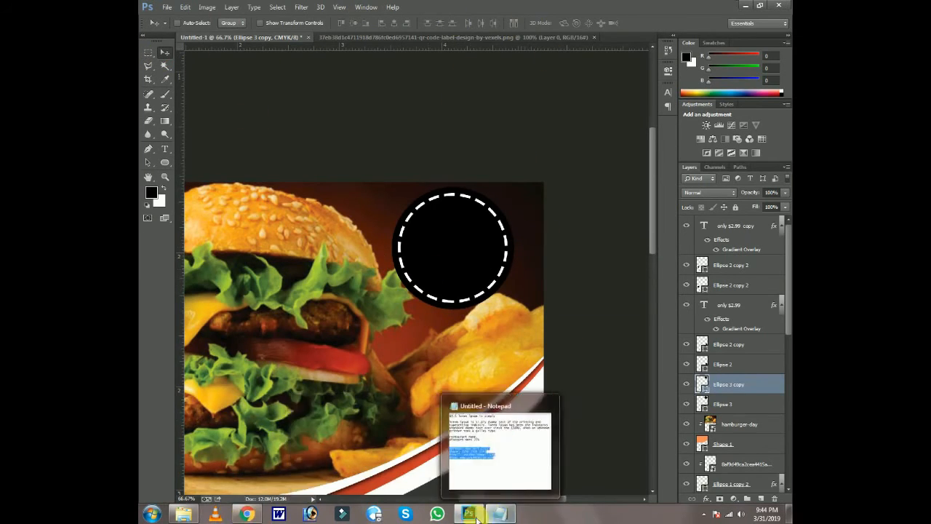
Open Restaurant-logos-creative-design-vector-08.jpg as a separate document and close the QR code image.
mouse_move(178, 518)
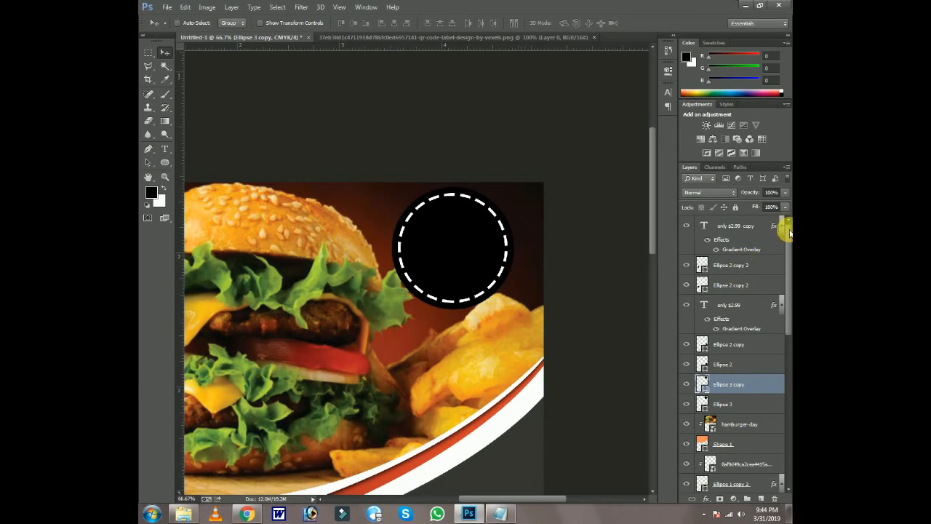
click(183, 513)
drag(758, 160, 559, 31)
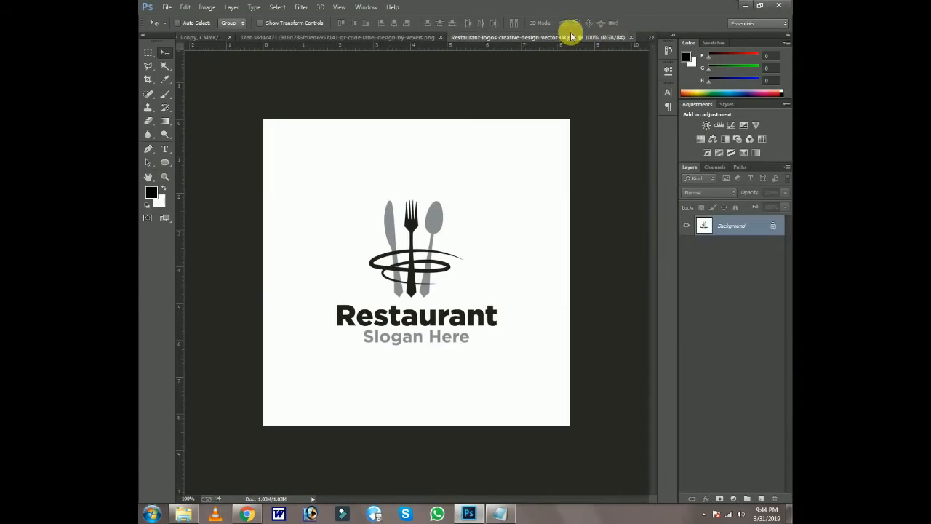
click(408, 36)
click(543, 38)
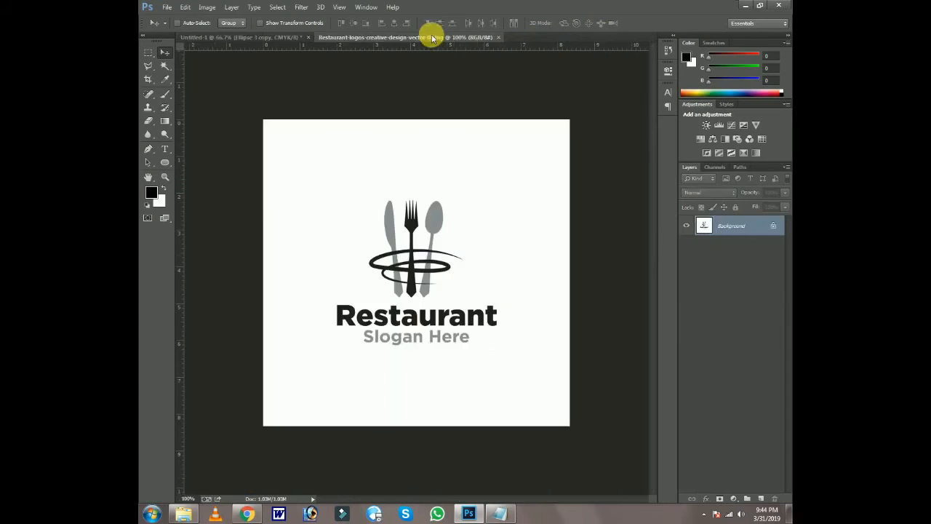
Convert the logo's locked background to an editable layer and delete the white area around the artwork.
double_click(753, 233)
key(Return)
key(w)
click(528, 223)
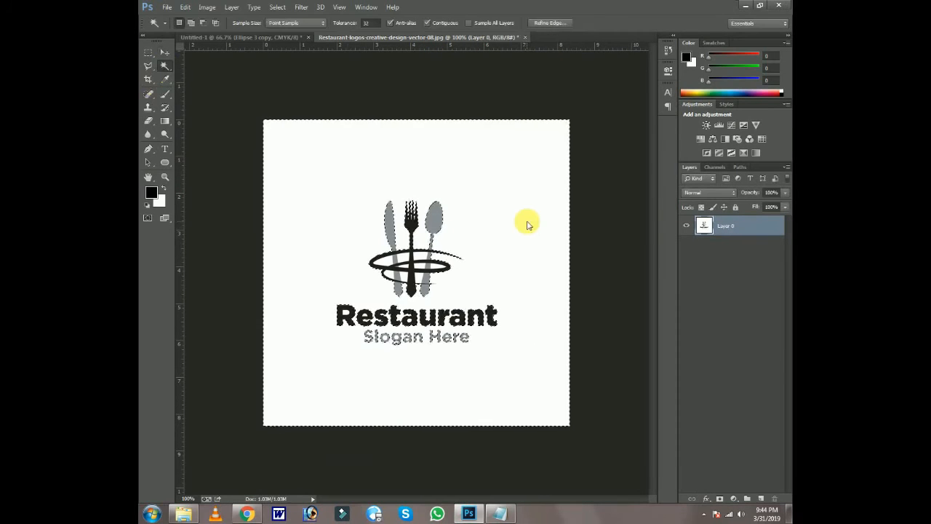
key(Delete)
click(163, 55)
click(165, 66)
click(387, 264)
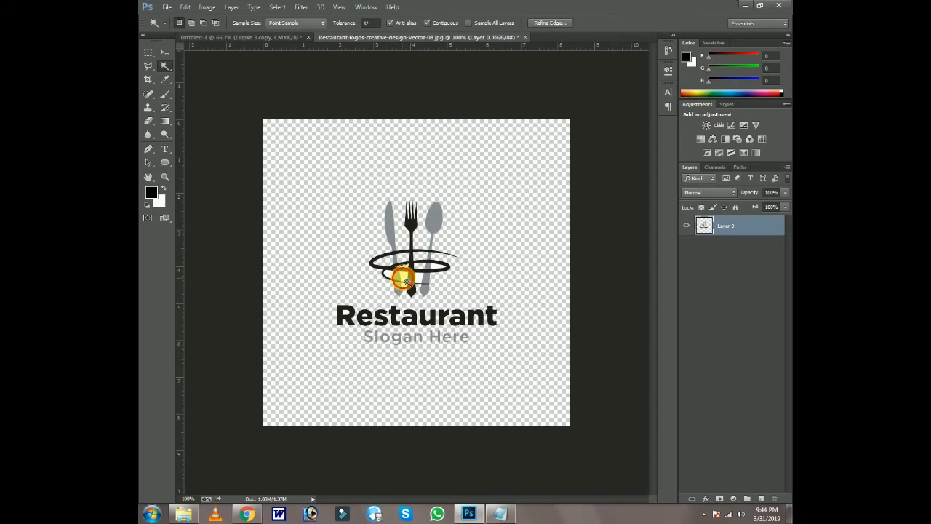
click(165, 53)
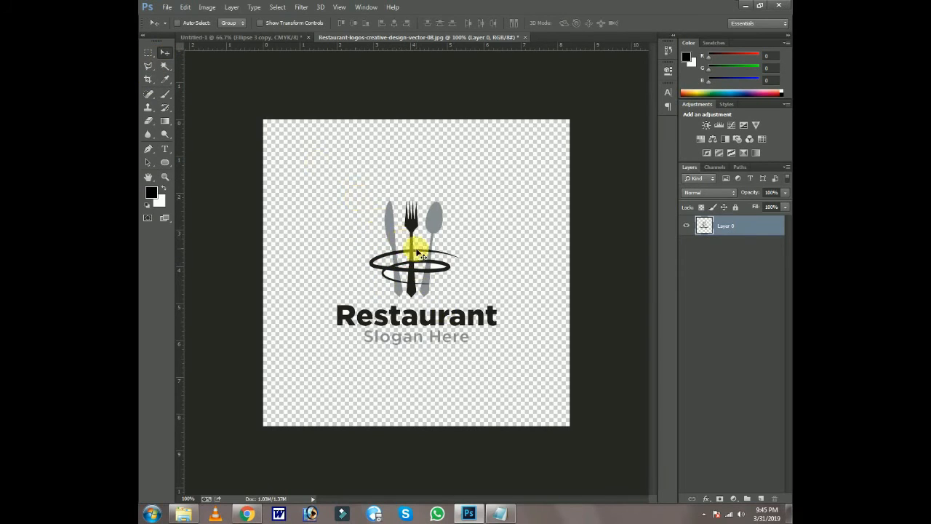
Try the logo at a reduced size inside the flyer's dashed circle and delete the placed copy.
drag(418, 253, 462, 259)
key(ctrl+t)
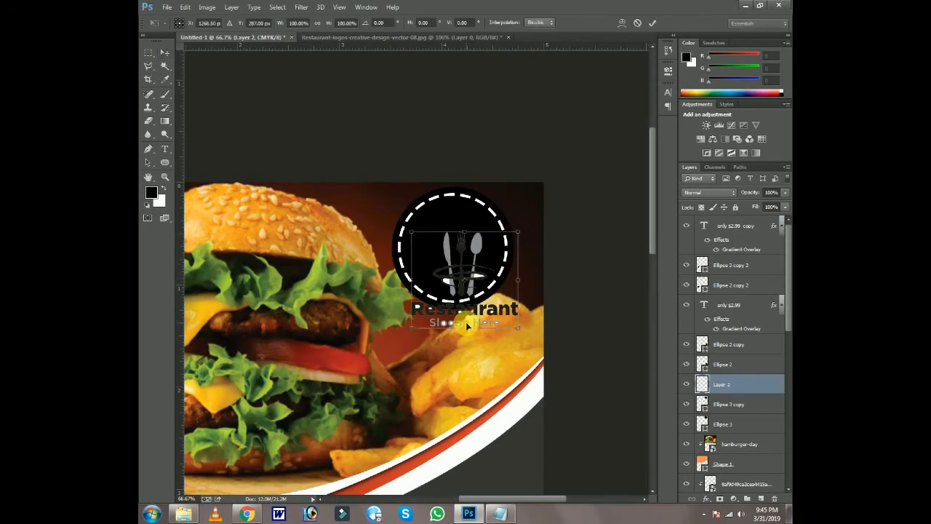
key(ctrl+plus)
key(ctrl+plus)
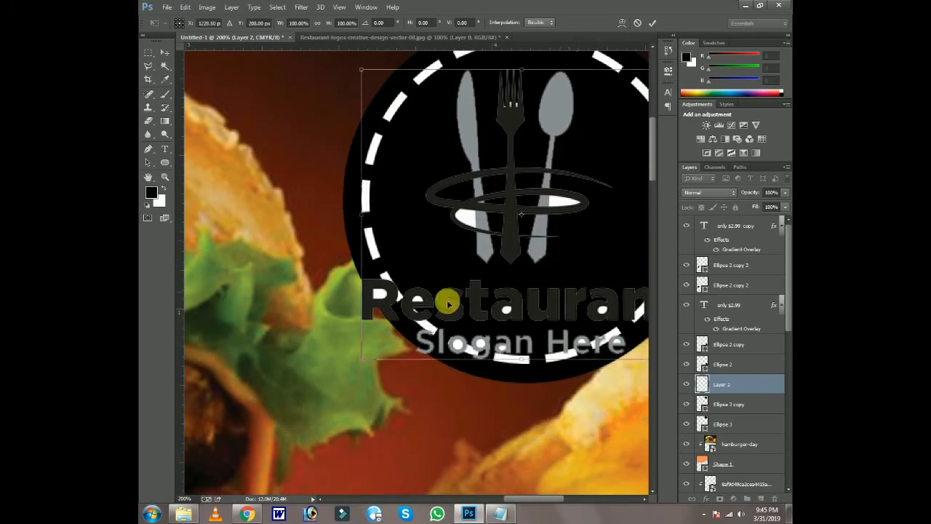
drag(362, 360, 412, 318)
drag(624, 270, 568, 249)
key(Return)
click(774, 498)
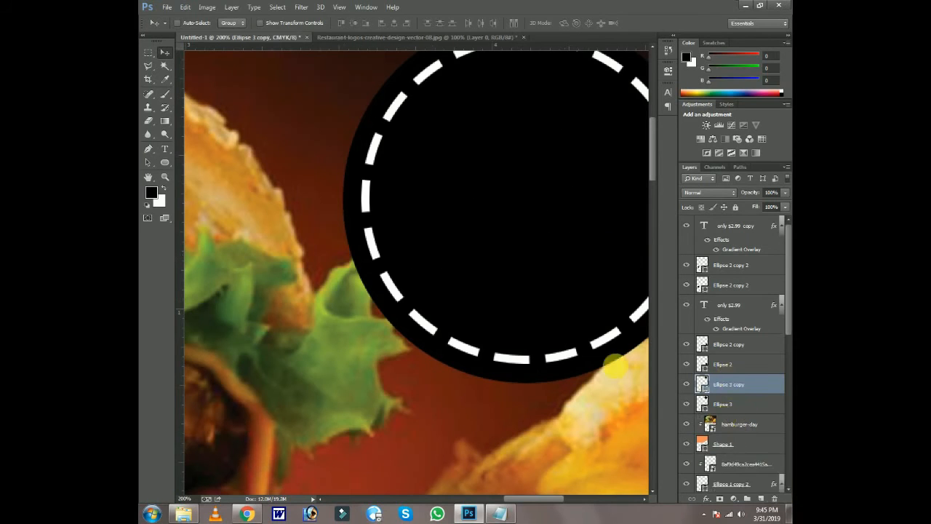
Add a Photo Filter adjustment to the restaurant logo using Warming Filter (81) at 100% density.
click(435, 38)
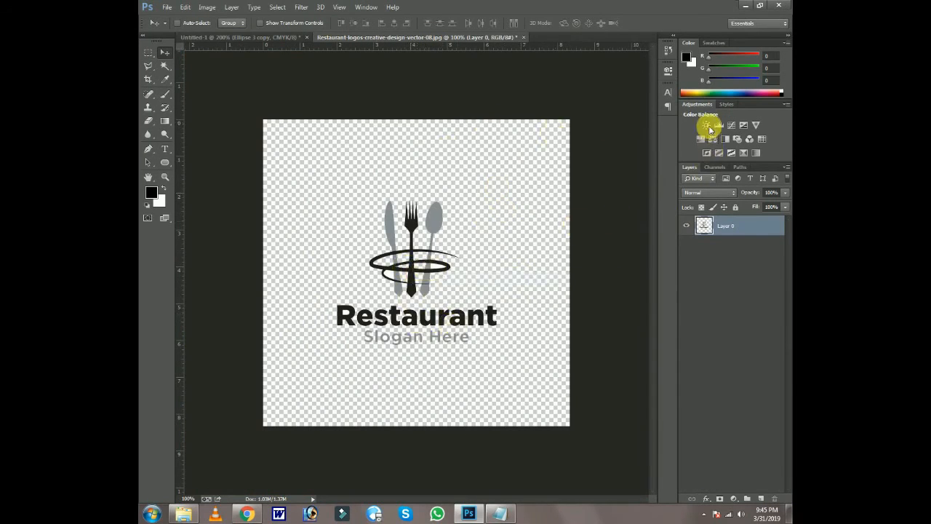
click(737, 139)
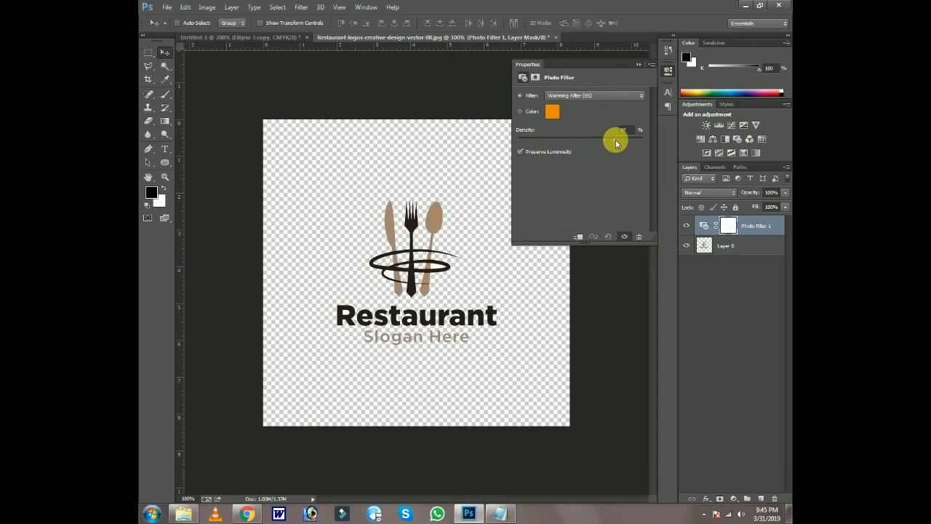
click(621, 96)
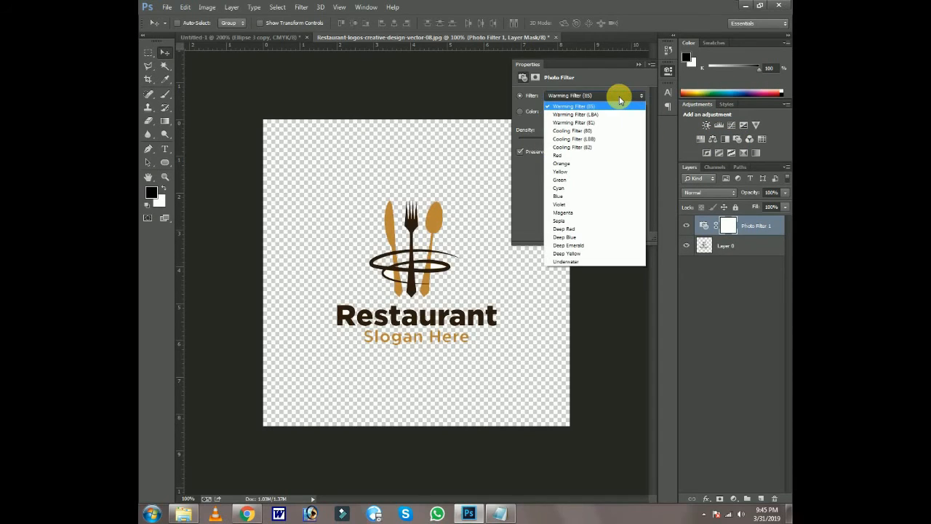
click(619, 99)
click(575, 96)
click(609, 130)
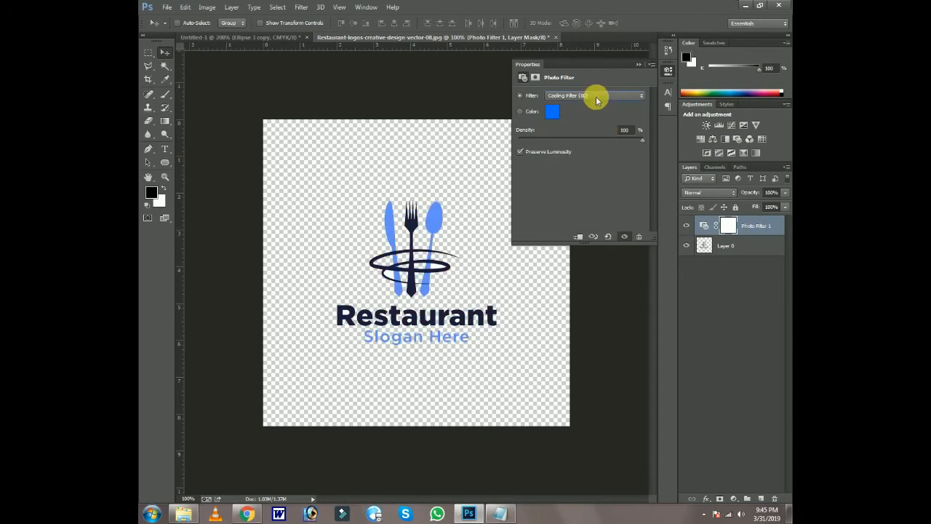
click(598, 97)
click(597, 122)
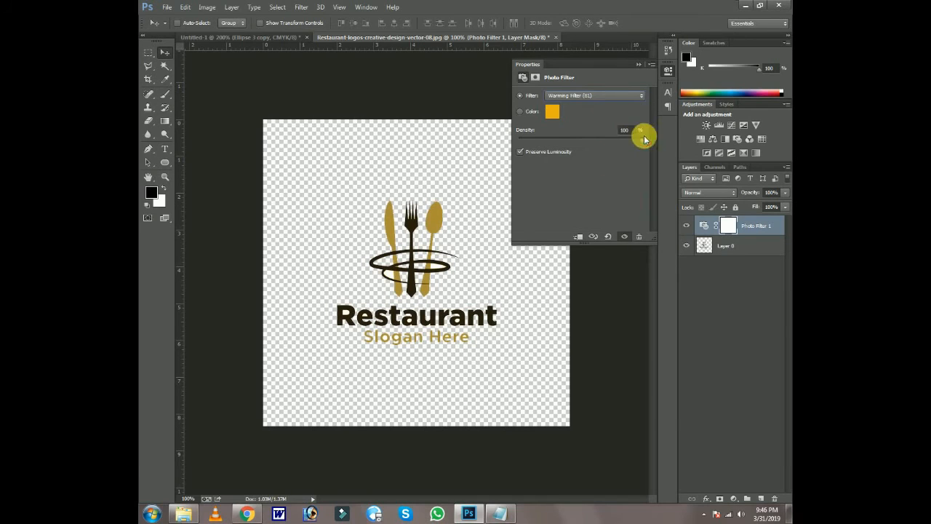
Change the logo's photo filter colour to orange ff6600.
click(552, 112)
drag(617, 339, 643, 262)
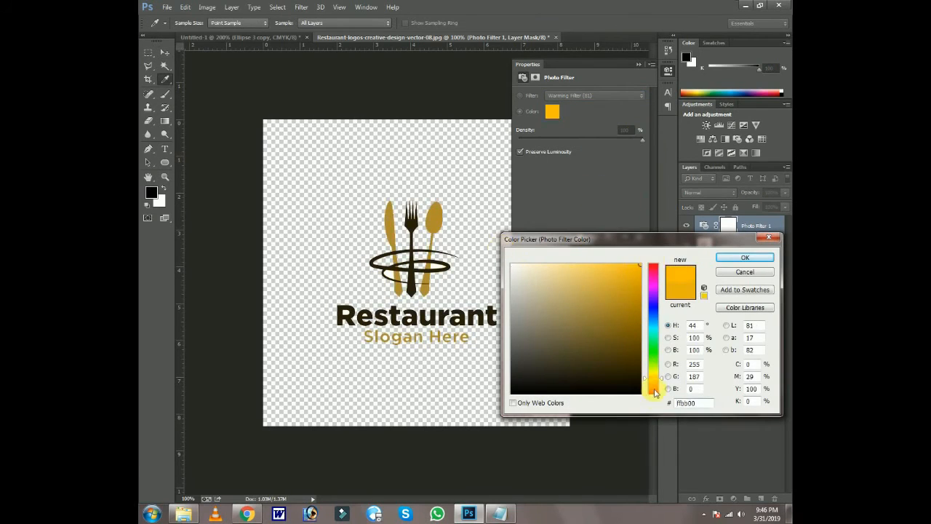
drag(654, 390, 655, 408)
drag(651, 357, 653, 366)
drag(655, 333, 657, 390)
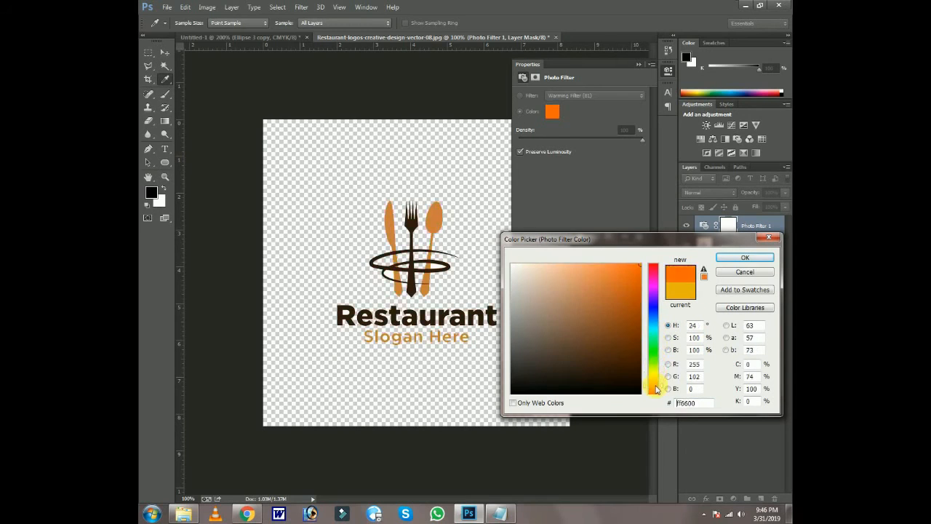
click(744, 259)
Remove the leftover white areas inside the rings and letters on the logo's artwork layer.
scroll(450, 277, up, 2)
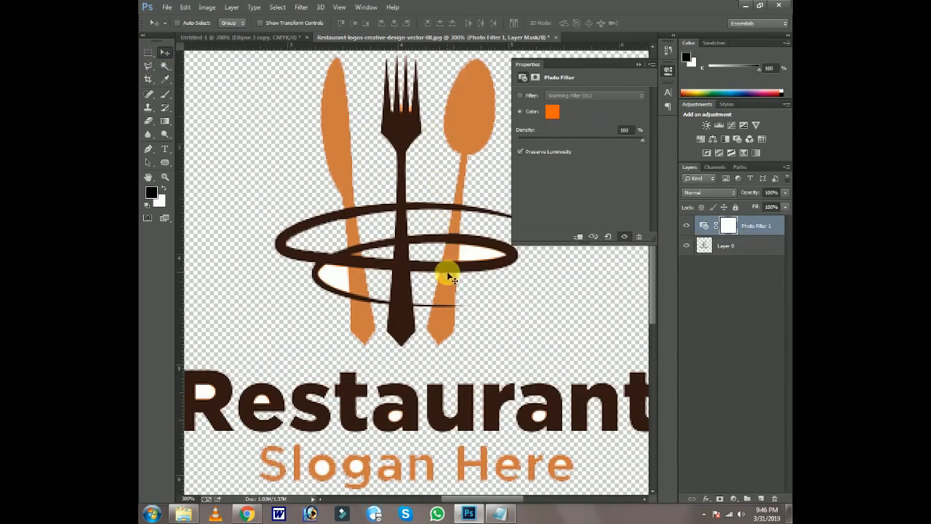
click(639, 64)
click(166, 65)
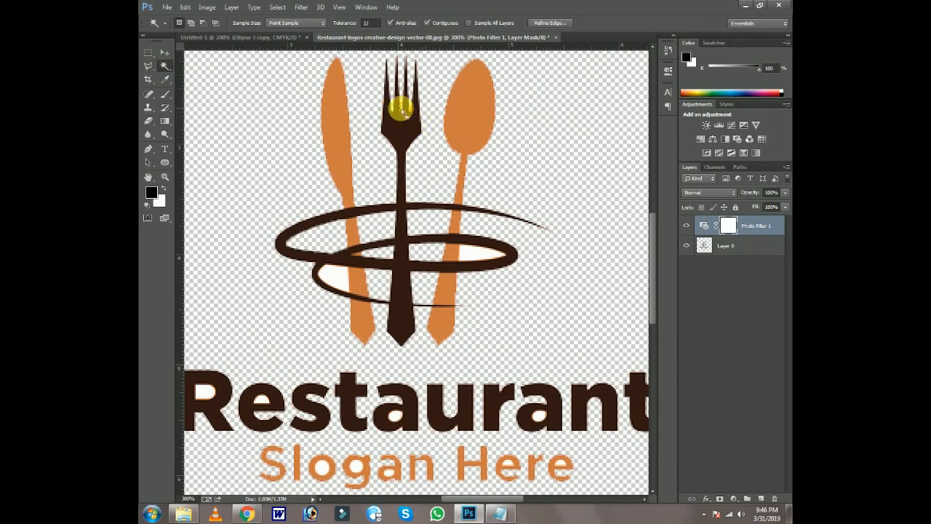
click(706, 251)
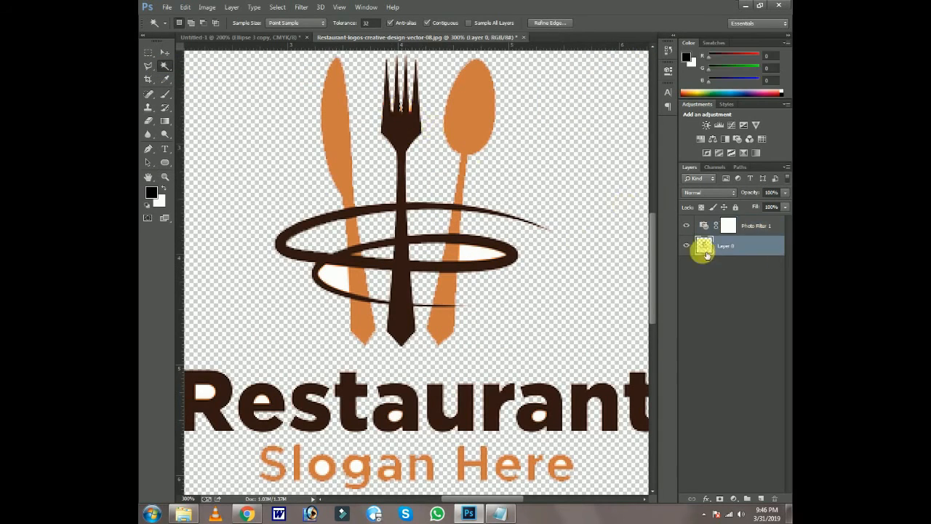
click(487, 269)
drag(473, 379, 584, 287)
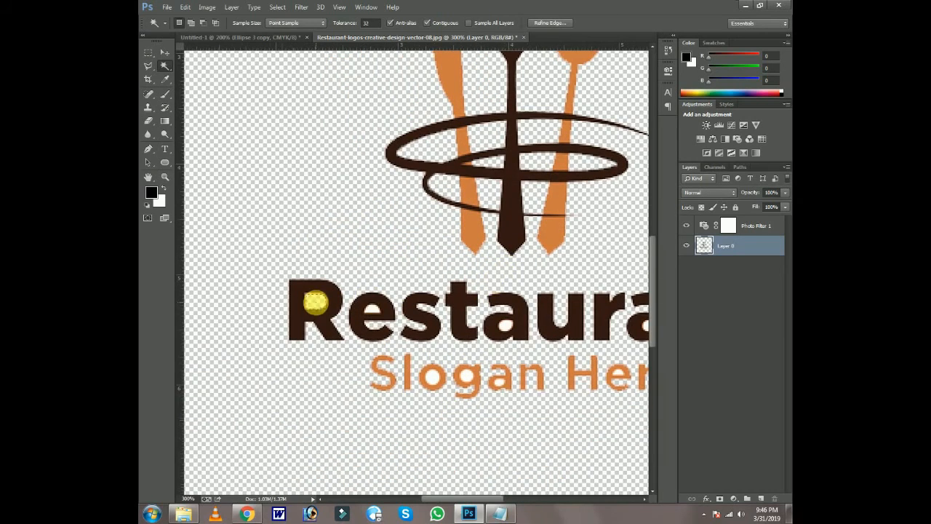
drag(593, 338, 458, 336)
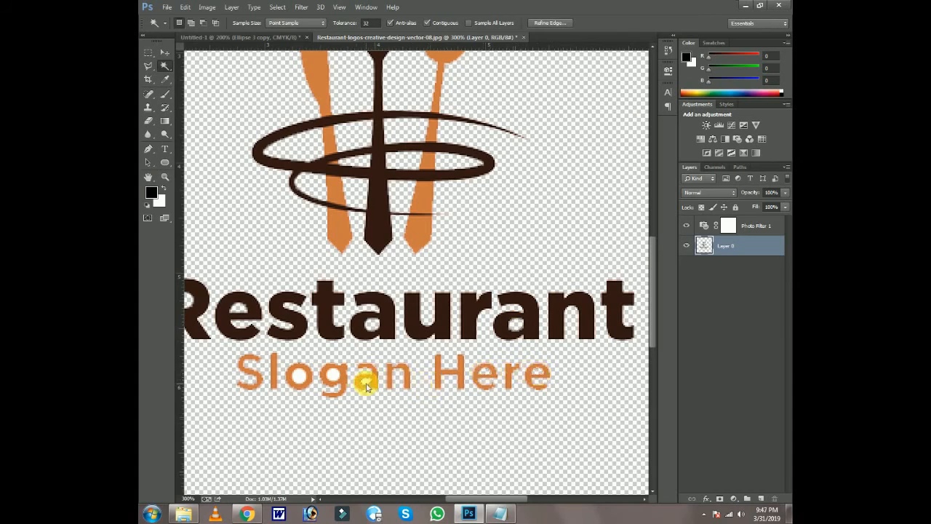
key(ctrl+0)
key(v)
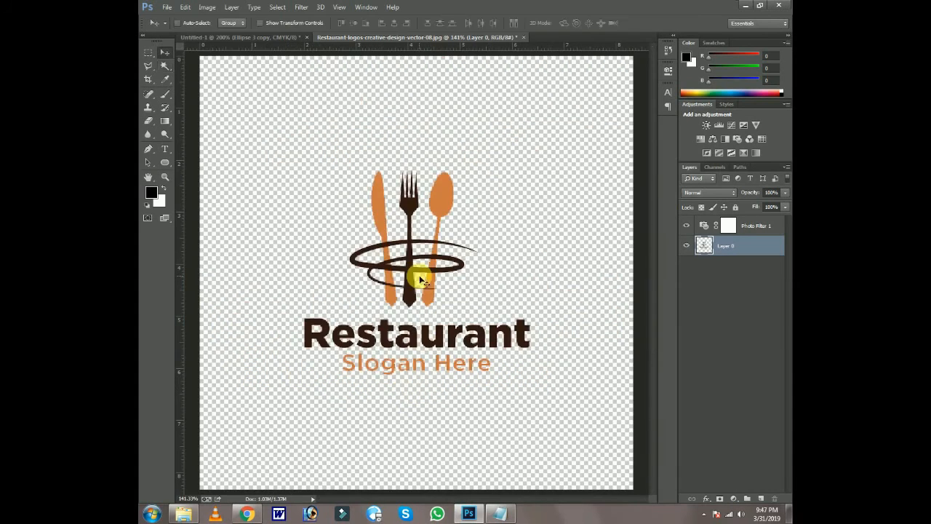
drag(415, 277, 485, 187)
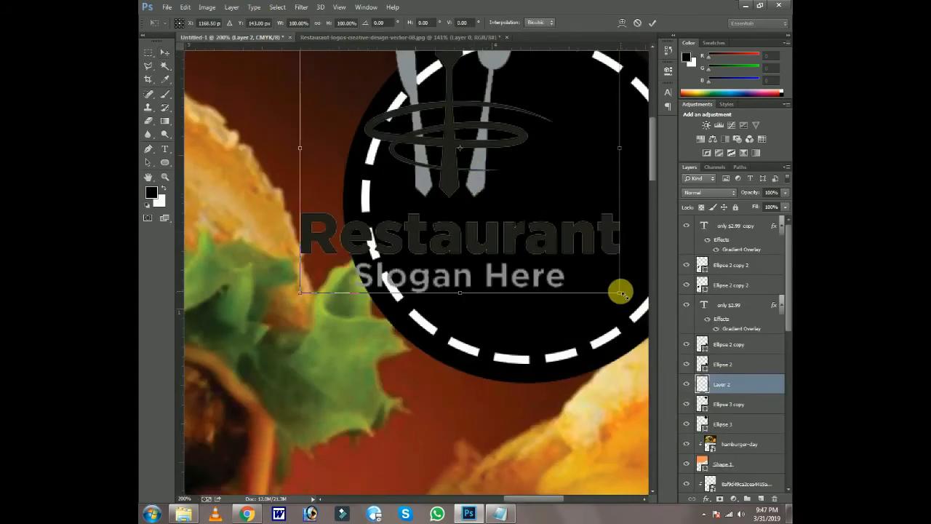
key(ctrl+t)
drag(619, 291, 542, 211)
key(Escape)
key(ctrl+z)
Copy the orange-tinted logo into the flyer's dashed circle and try it at a slightly reduced size.
click(411, 36)
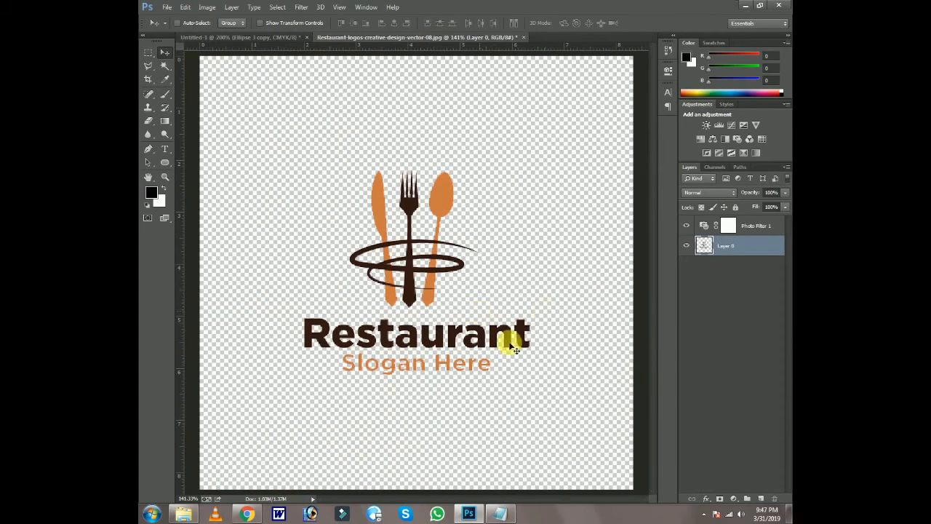
drag(410, 265, 510, 244)
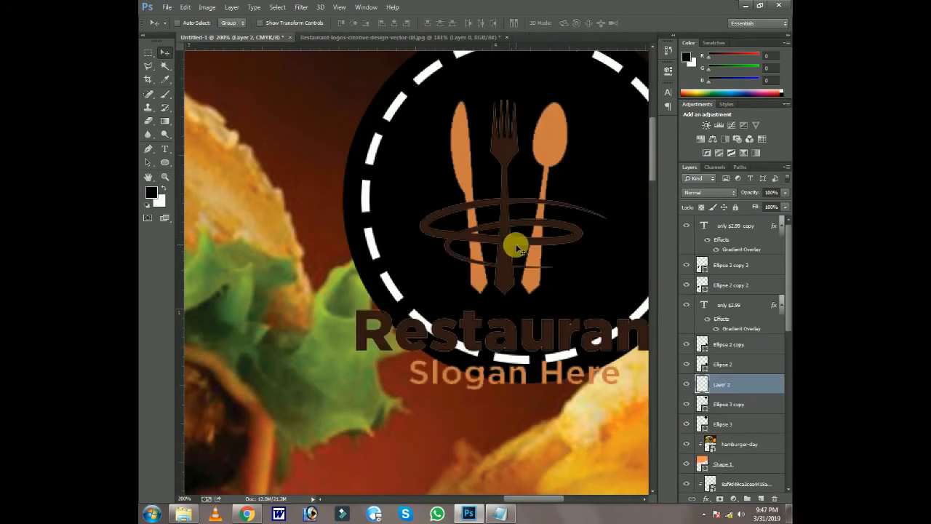
key(ctrl+t)
drag(355, 101, 387, 129)
drag(600, 246, 519, 263)
key(Return)
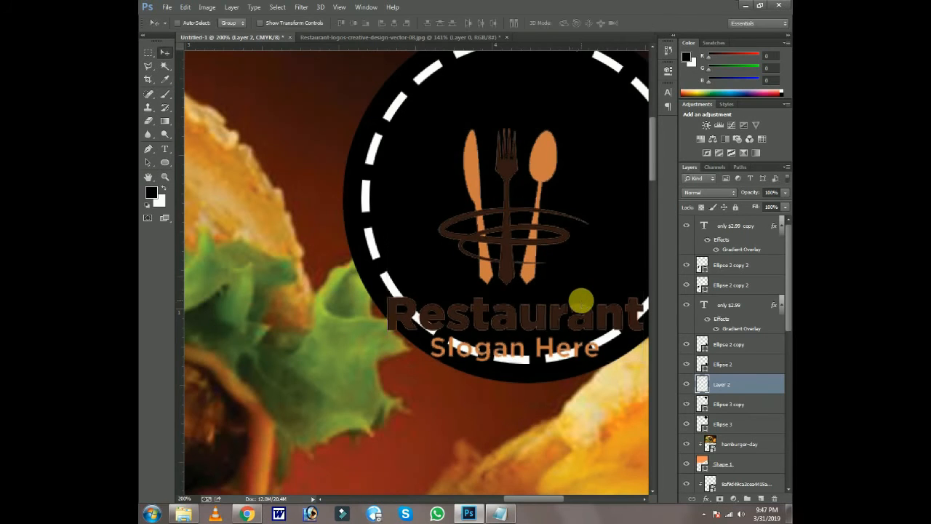
key(ctrl+z)
Scale the placed logo to about 82% and centre it inside the dashed circle.
key(ctrl+t)
key(ctrl+minus)
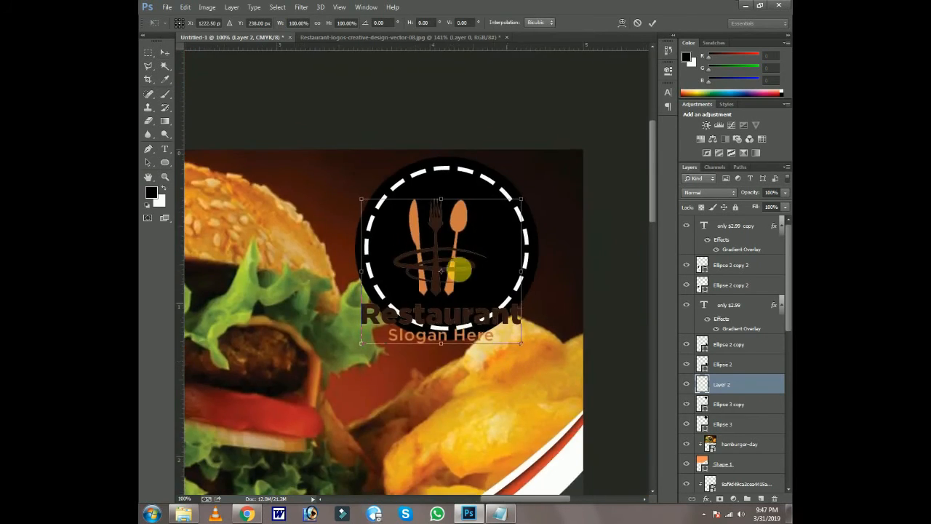
drag(481, 270, 493, 247)
drag(533, 320, 518, 307)
drag(495, 280, 487, 273)
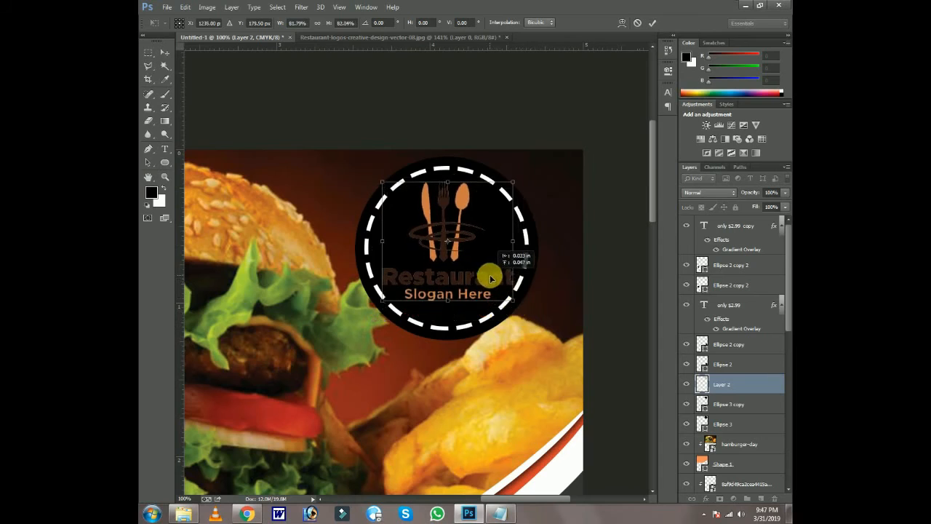
key(Return)
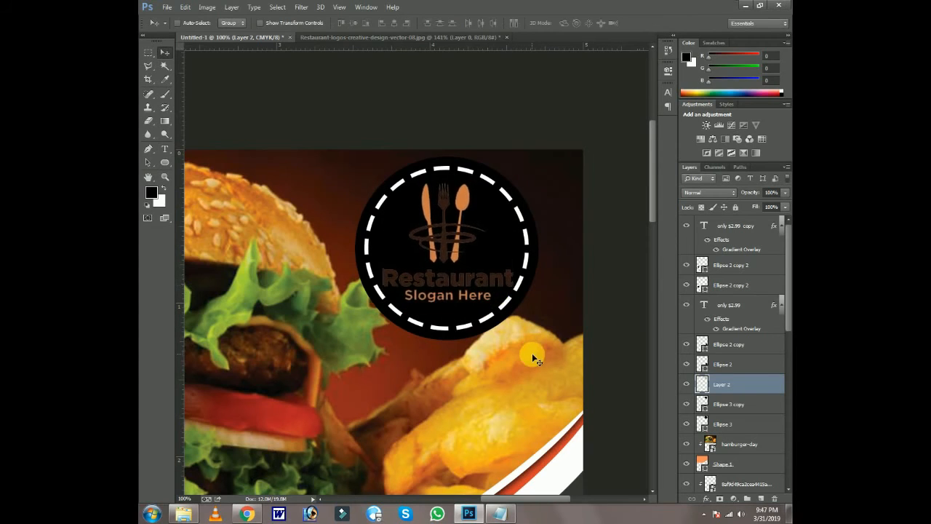
Duplicate the Restaurant Name text into the white area under the burger, rotated about 12.9° and scaled to about 92% width and 81% height.
key(ctrl+0)
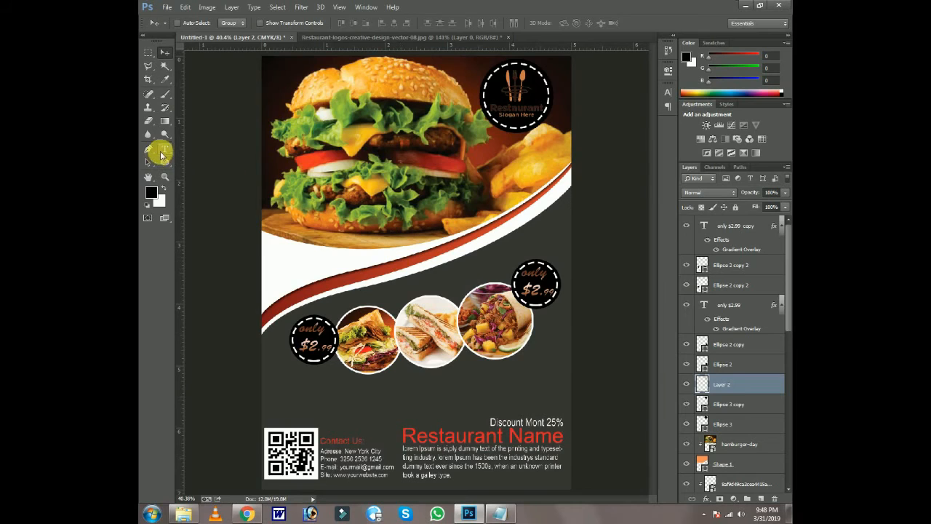
right_click(441, 437)
click(476, 367)
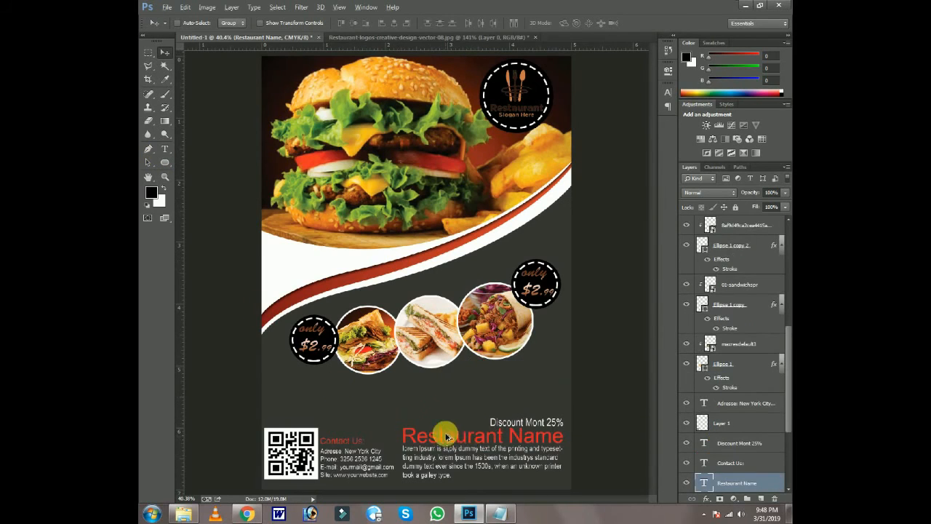
drag(446, 437, 313, 263)
key(ctrl+t)
drag(428, 273, 395, 280)
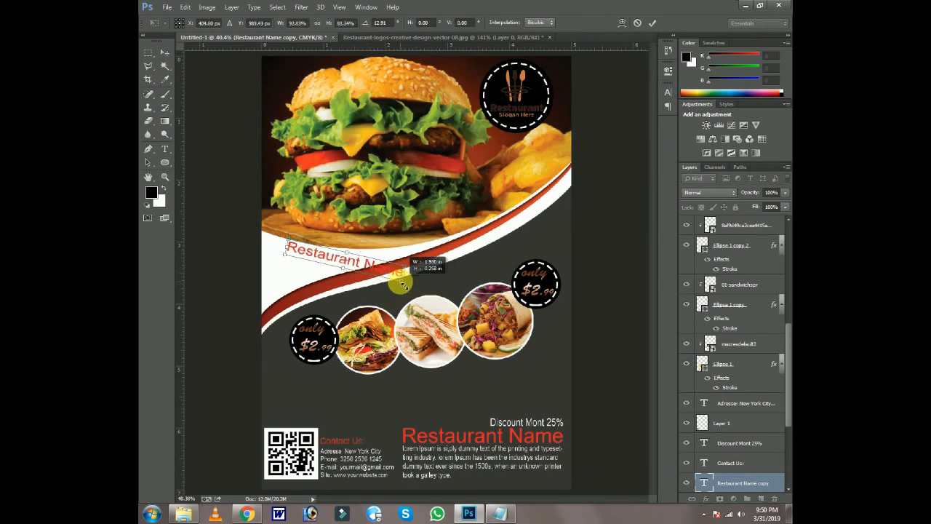
click(622, 23)
key(Return)
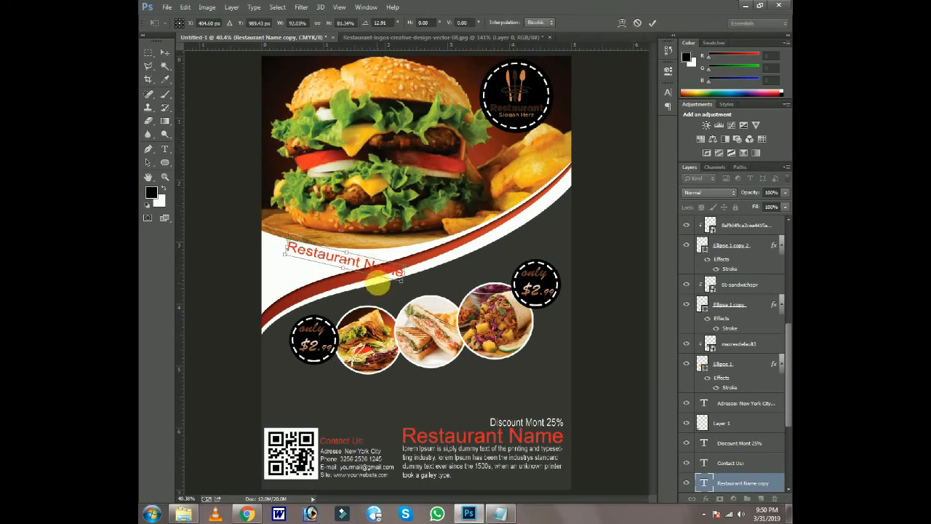
Try the Arc Lower warp on the rotated Restaurant Name copy and switch it to a horizontal Arc.
click(164, 149)
click(499, 23)
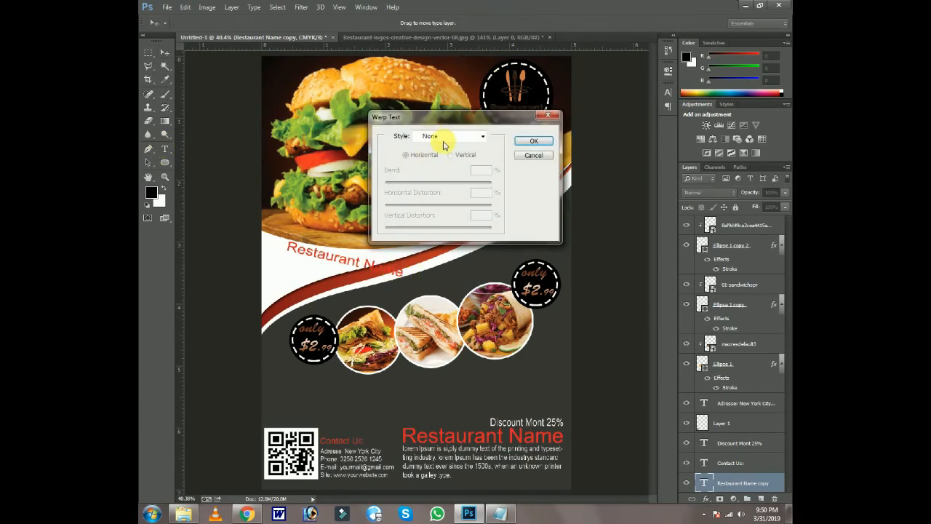
click(444, 136)
click(463, 178)
drag(463, 186, 445, 188)
click(446, 136)
click(457, 166)
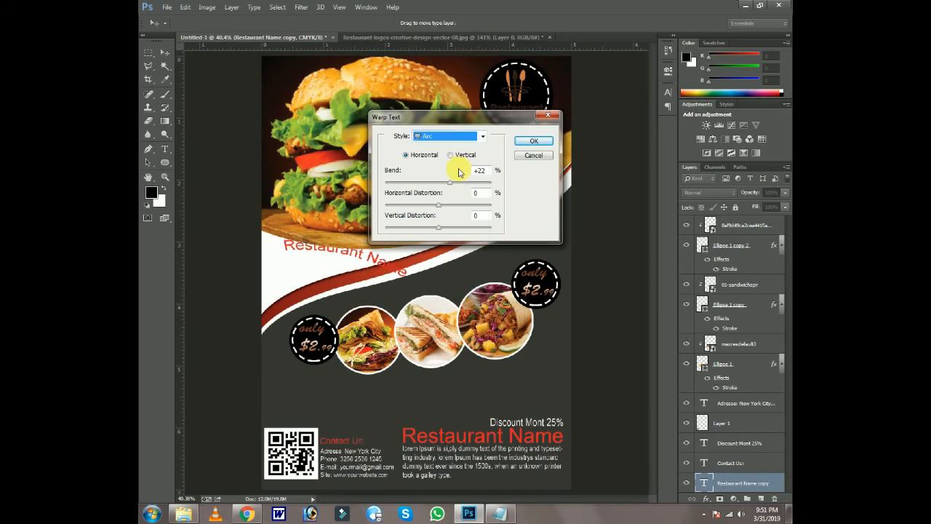
Compare Arc Upper, return to the Arc style and apply a slight negative bend following the burger photo's curved edge.
click(453, 136)
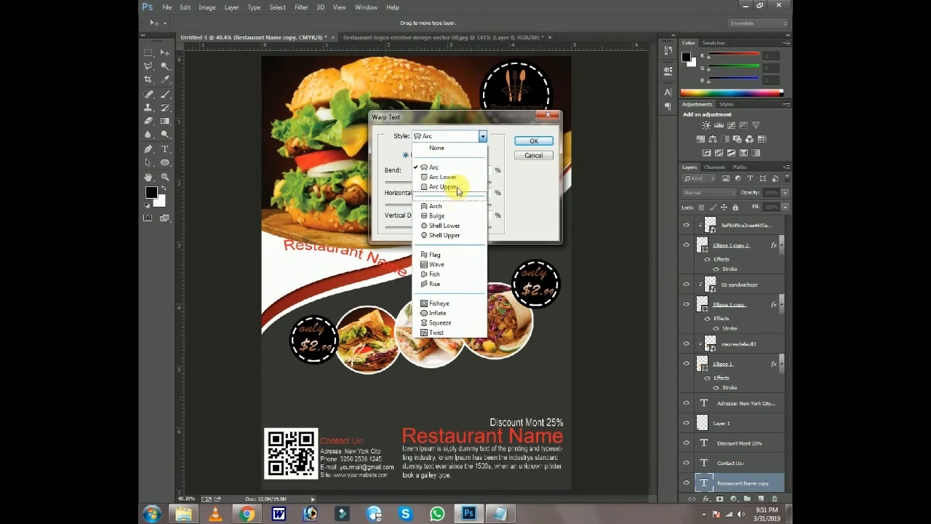
click(457, 185)
click(445, 136)
click(455, 166)
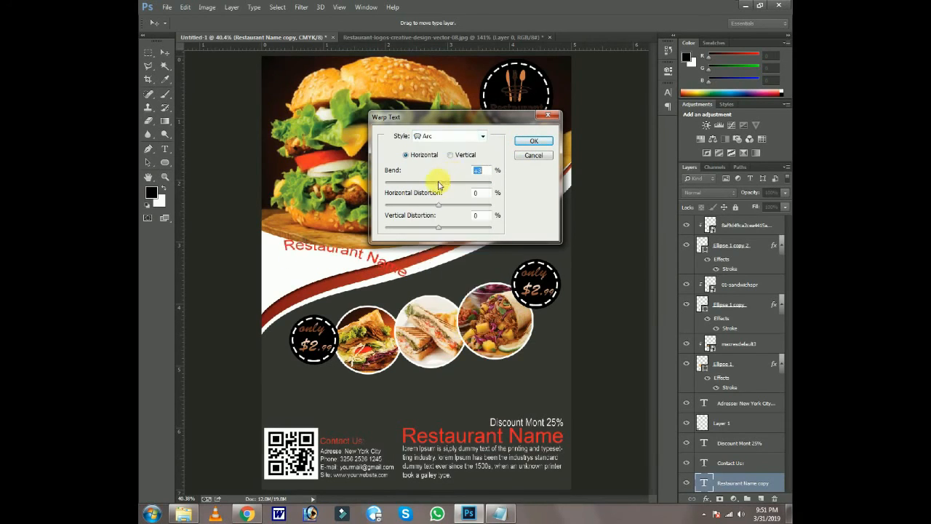
drag(441, 182, 431, 182)
click(534, 141)
Shrink the curved text toward the white area's outer edge and replace its wording with "Perfect Food".
key(ctrl+t)
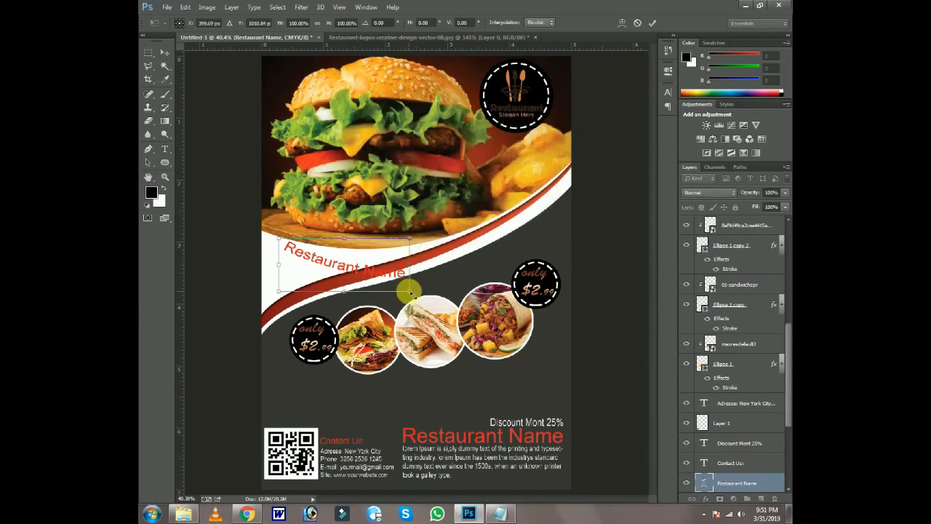
drag(411, 294, 266, 248)
double_click(324, 266)
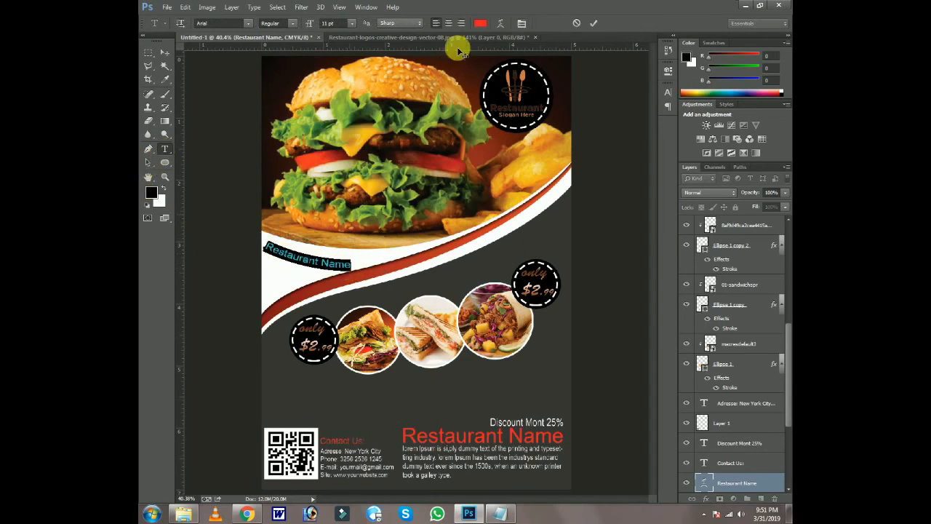
text(Perfect)
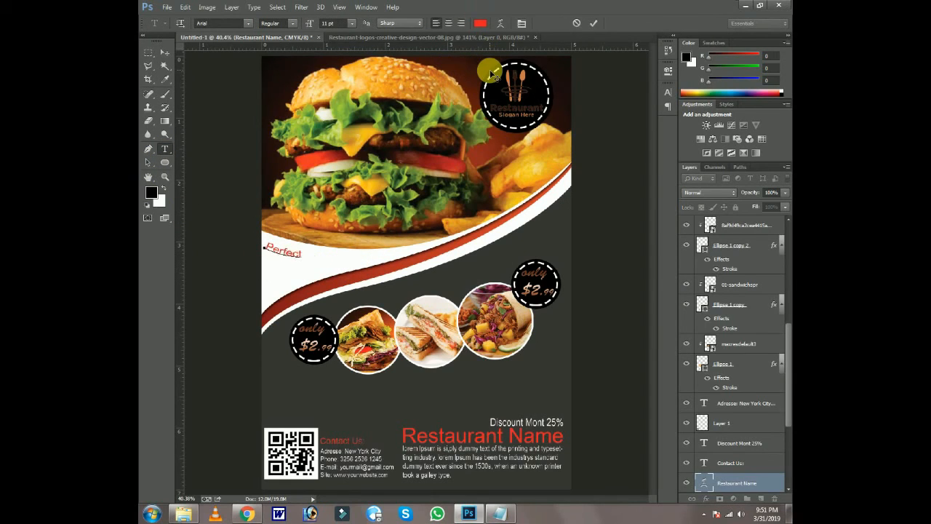
text( Food)
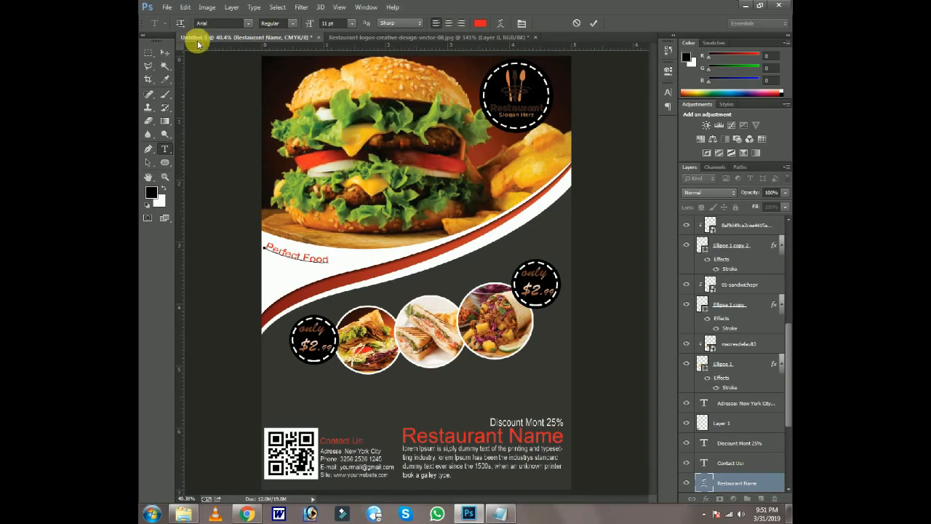
key(ctrl+Return)
Enlarge the curved Perfect Food text to about 14.45 pt along the white curve.
key(ctrl+t)
drag(331, 274, 364, 266)
drag(335, 265, 381, 260)
key(Return)
Recolour the word "Perfect" in the curved slogan black.
click(165, 149)
double_click(315, 265)
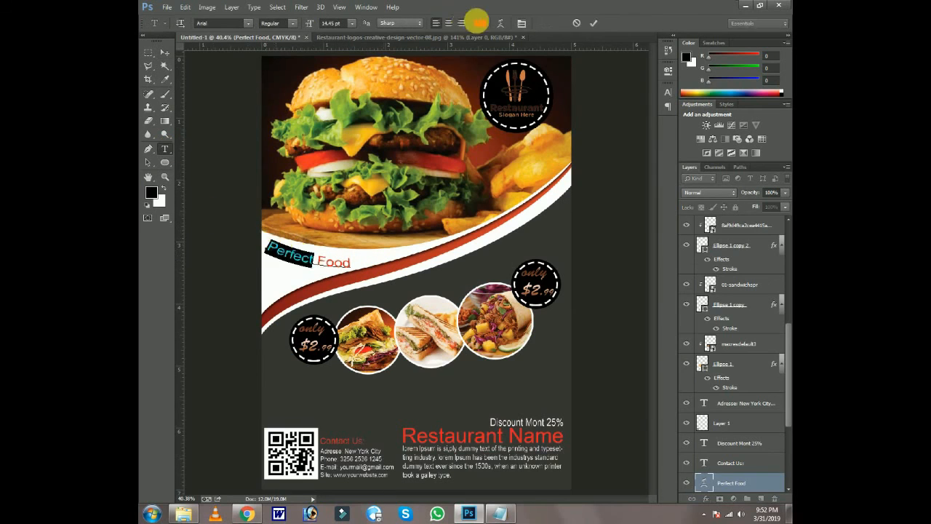
click(480, 23)
click(587, 374)
click(746, 274)
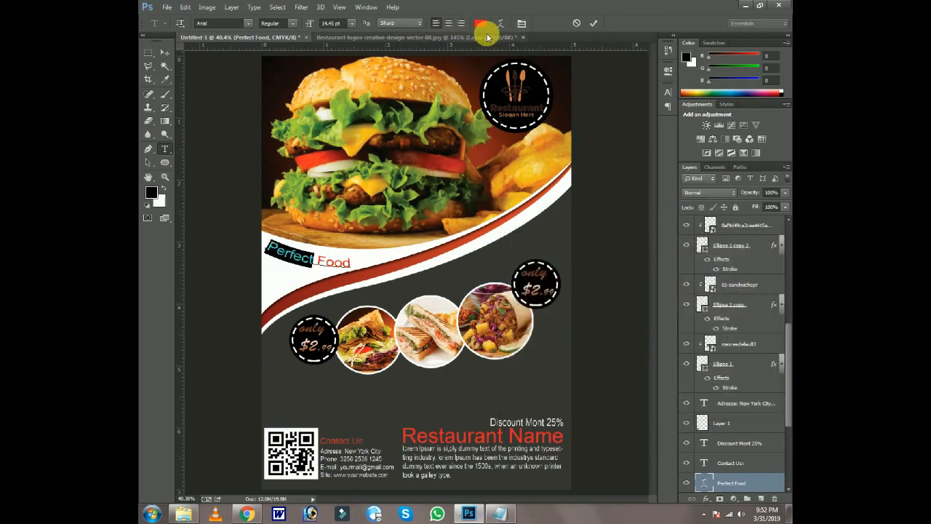
click(480, 23)
click(549, 345)
key(Return)
click(165, 53)
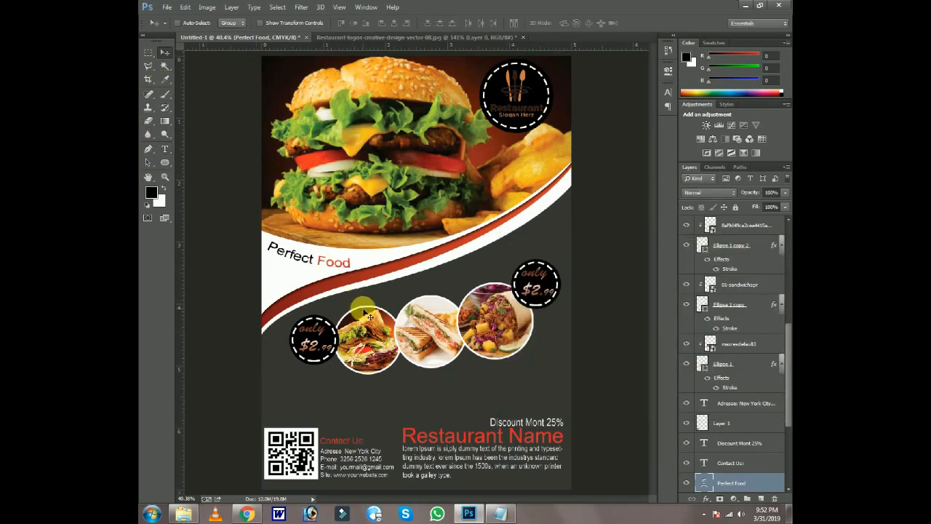
Rotate the curved Perfect Food text by about -1.9° to follow the white curve.
key(ctrl+t)
drag(389, 292, 394, 278)
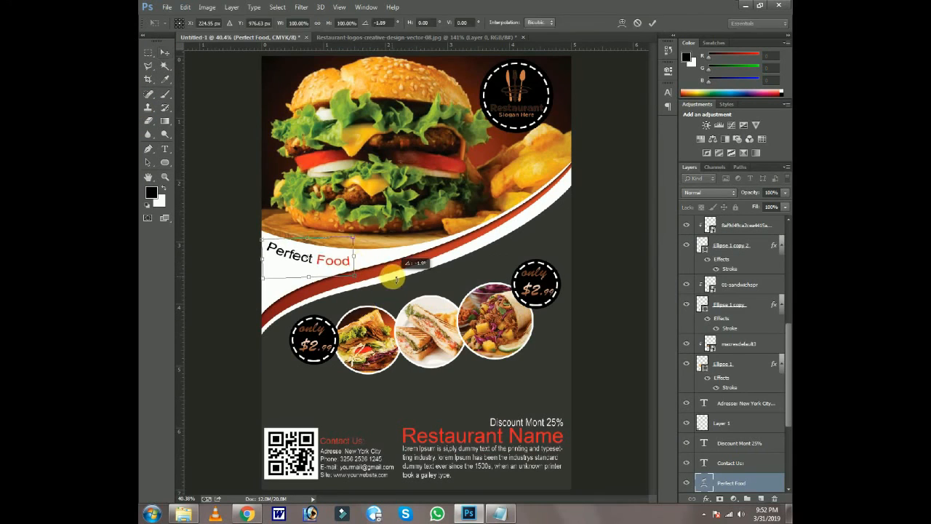
key(Return)
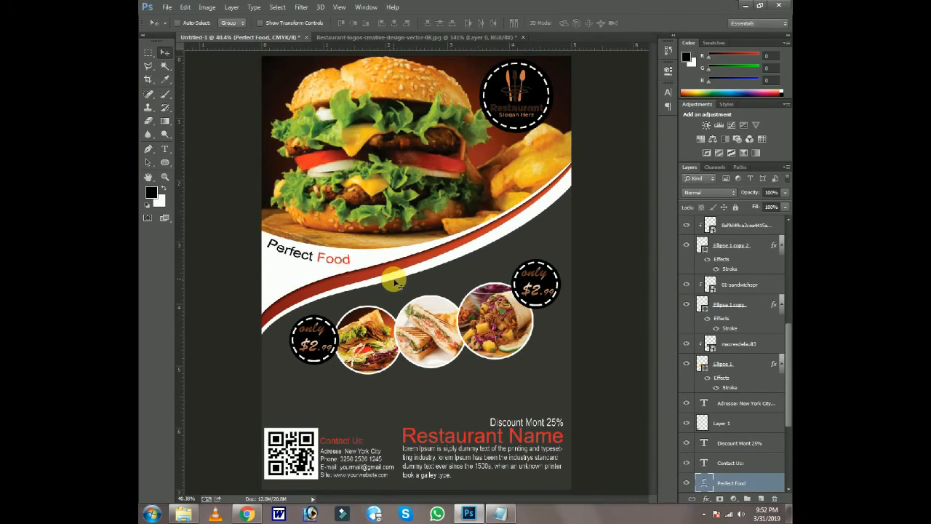
key(ctrl+t)
key(Return)
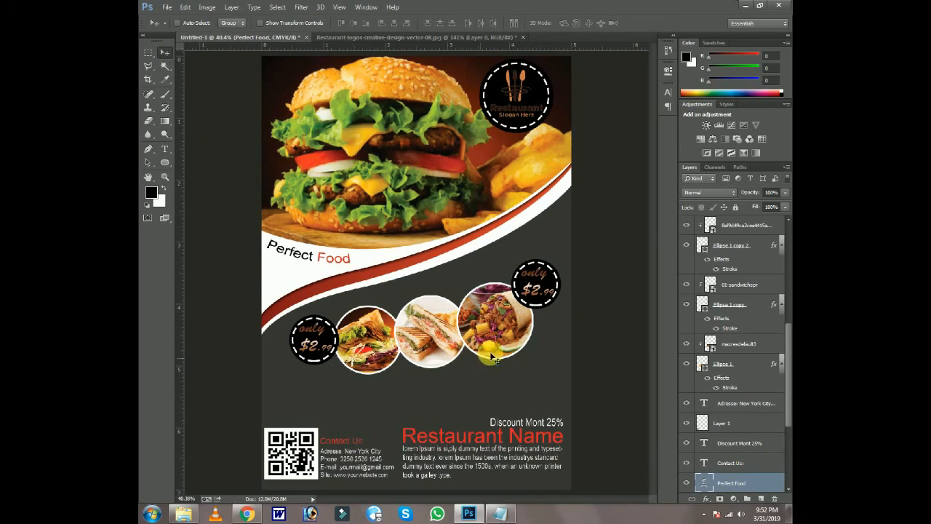
Apply a white Color Overlay to the logo layer in the Restaurant-logos document.
key(ctrl+plus)
key(ctrl+plus)
key(ctrl+plus)
drag(587, 97, 404, 414)
click(414, 36)
double_click(744, 226)
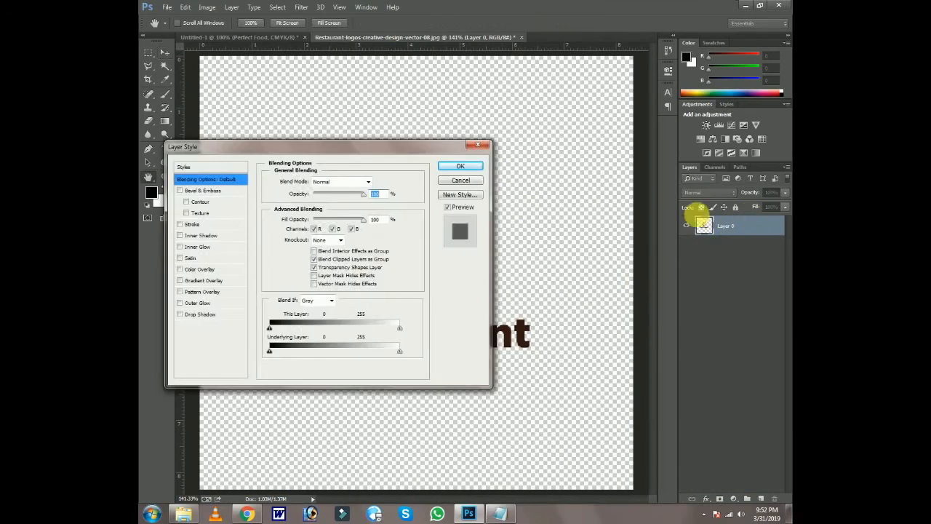
click(508, 259)
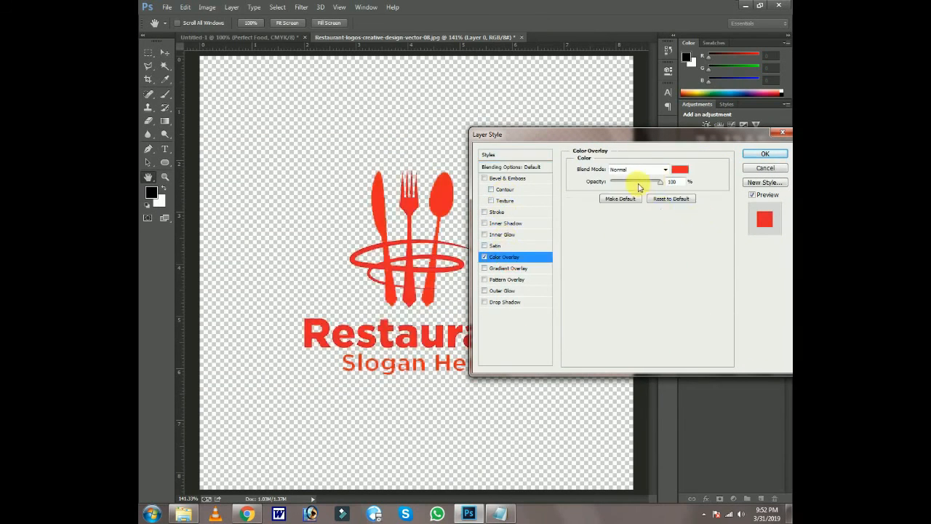
click(680, 169)
drag(553, 287, 515, 264)
click(742, 256)
click(763, 155)
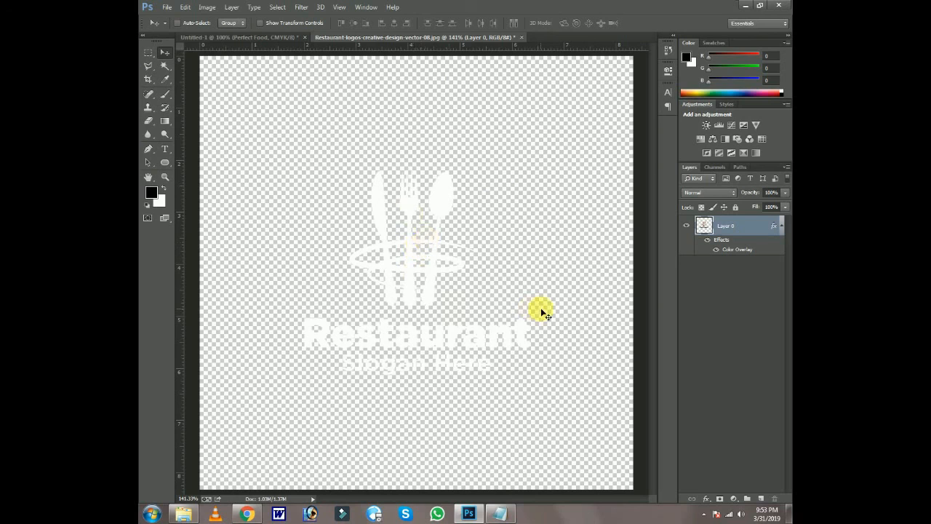
Copy the white logo into the flyer, move its layer to the top of the stack and hide the old brown logo layer.
drag(405, 315, 492, 332)
drag(746, 466, 748, 251)
drag(788, 291, 788, 255)
drag(752, 350, 748, 231)
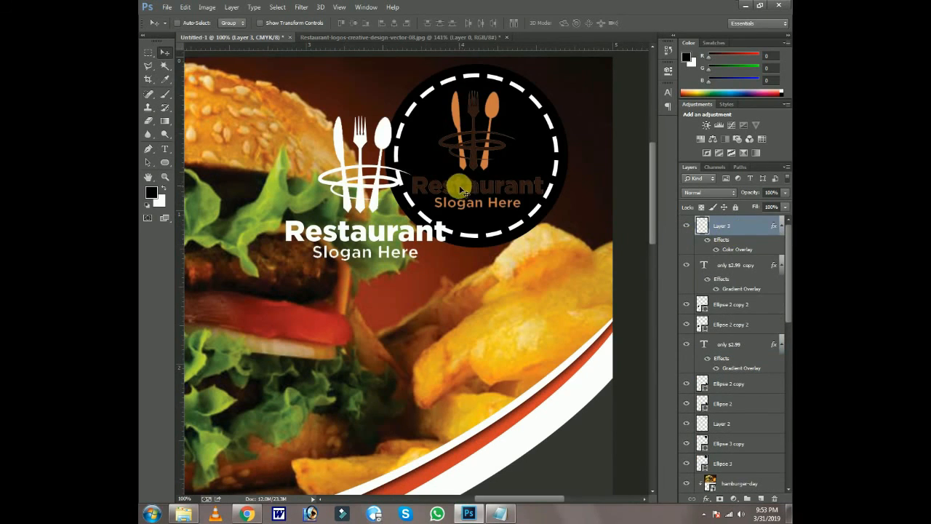
click(687, 424)
Move the white logo onto the black badge and scale it down to fit inside the dashed ring.
drag(373, 199, 482, 166)
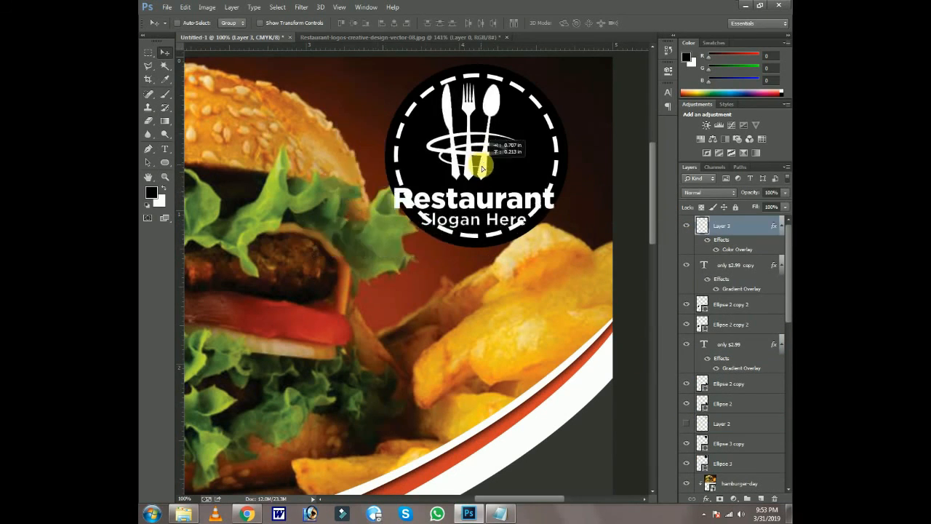
key(ctrl+t)
drag(557, 233, 539, 212)
drag(513, 182, 514, 183)
key(Return)
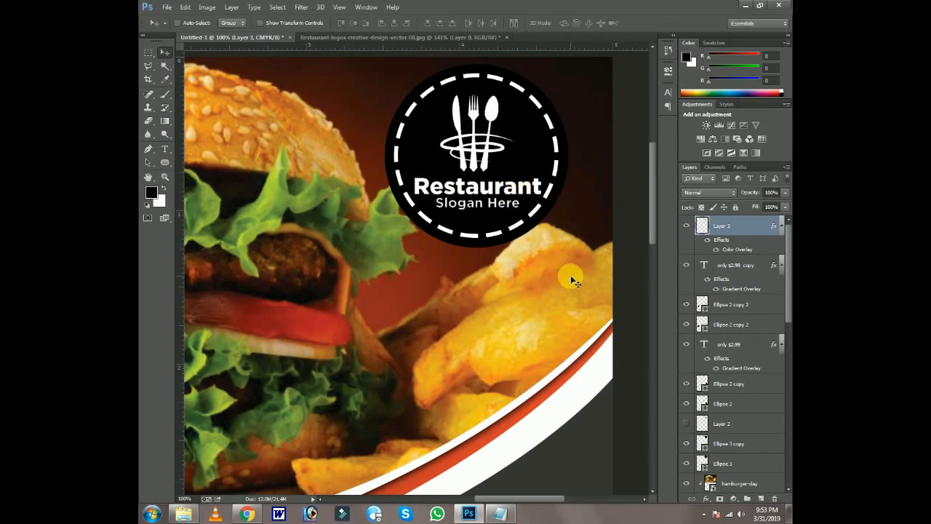
Try reducing the width of the logo badge's dashed ring to 300 px.
right_click(497, 79)
click(535, 83)
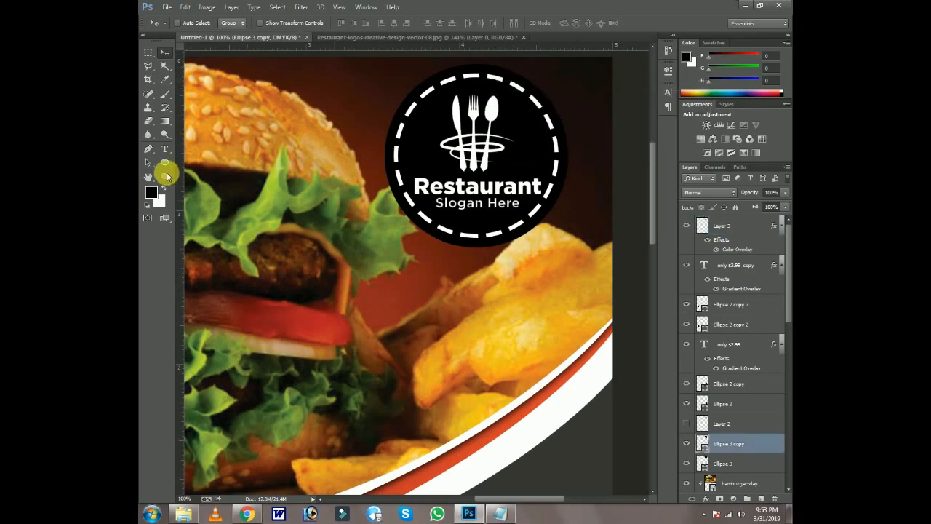
click(165, 162)
click(300, 23)
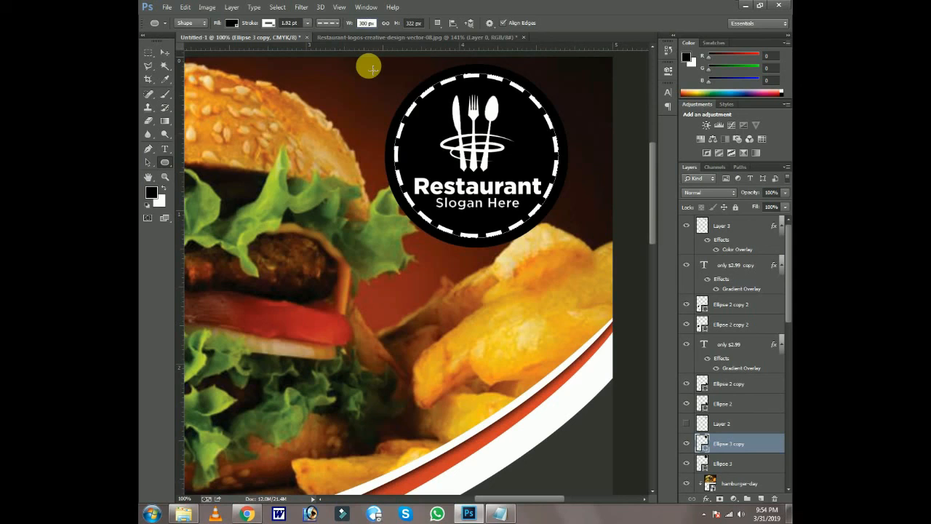
click(411, 23)
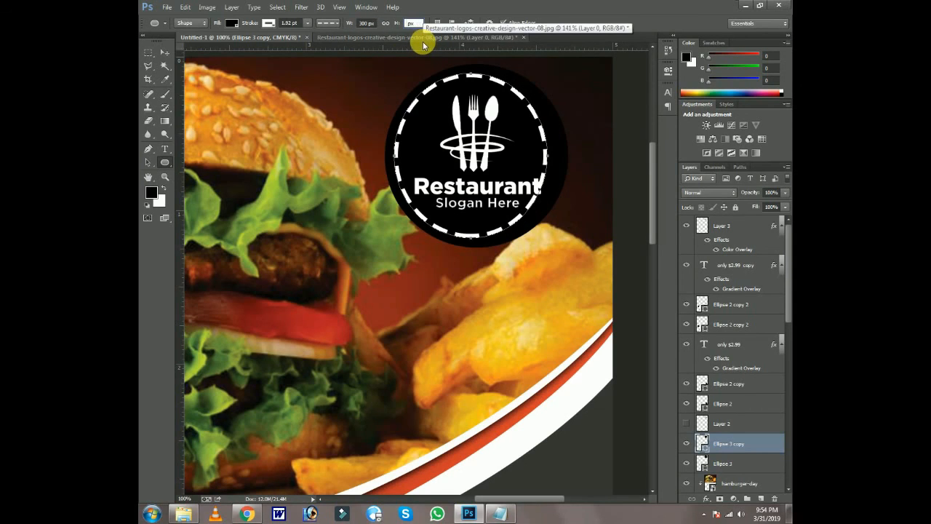
click(167, 55)
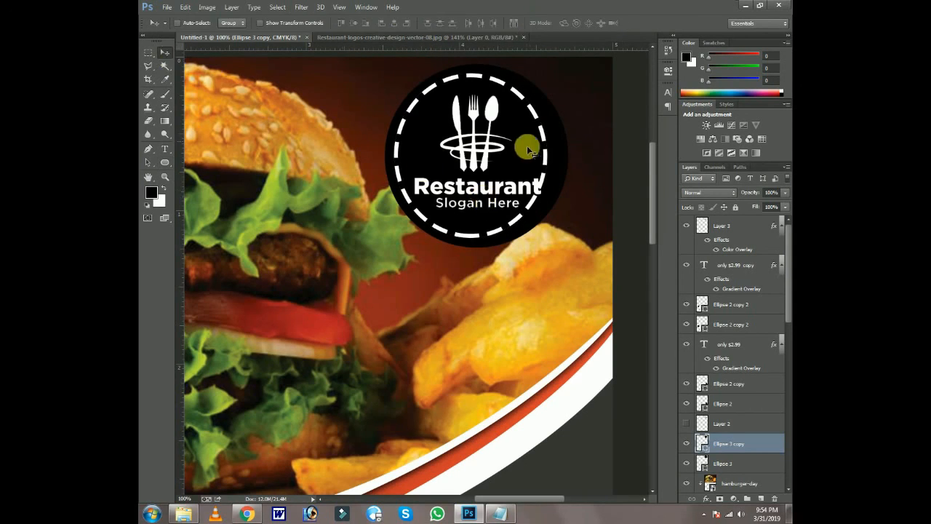
key(ctrl+z)
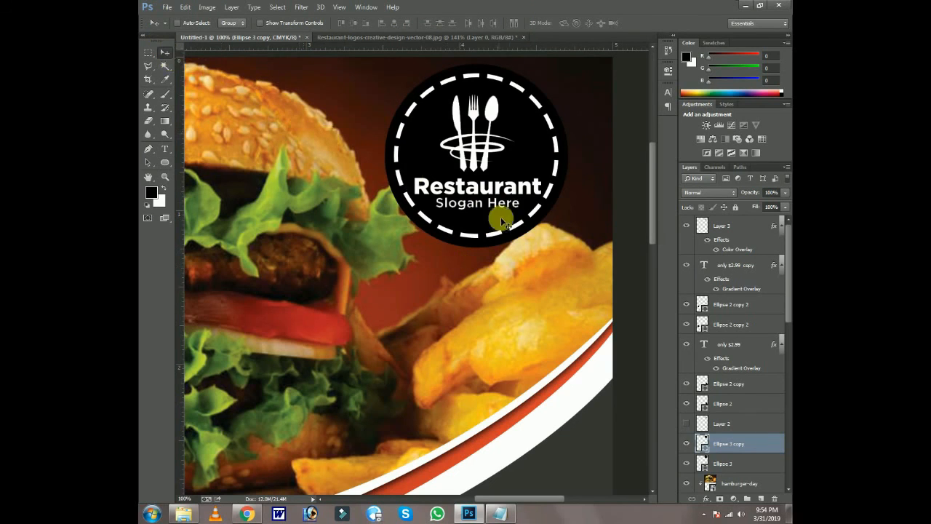
Nudge the white logo slightly left to centre it within the badge.
right_click(485, 191)
click(496, 195)
key(Left)
key(Left)
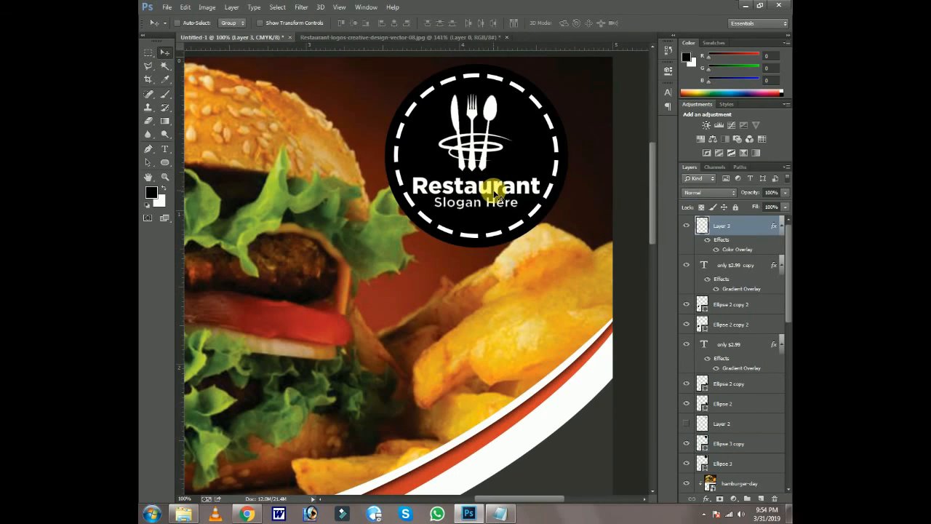
key(ctrl+0)
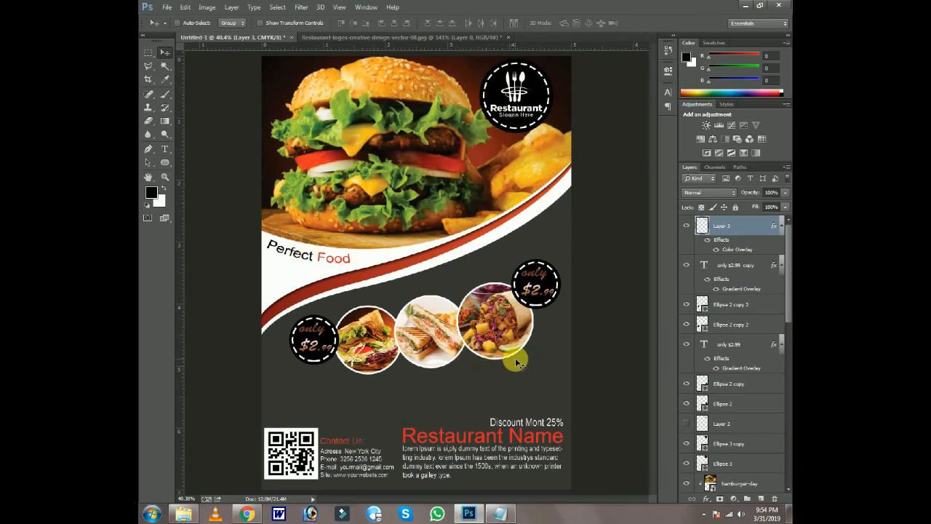
Try lighter grey fills on the flyer's lower background shape and revert to the original dark fill.
key(ctrl+plus)
right_click(375, 406)
click(389, 413)
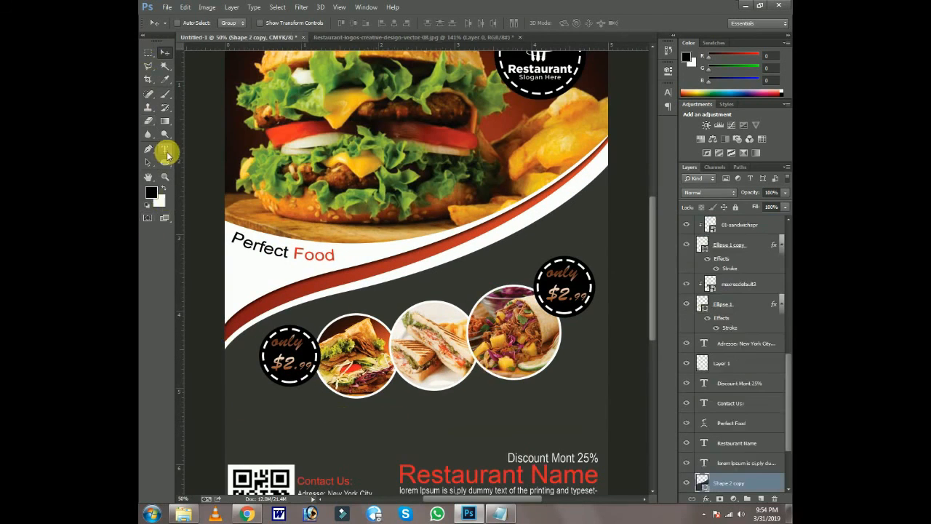
click(165, 159)
click(232, 23)
click(247, 93)
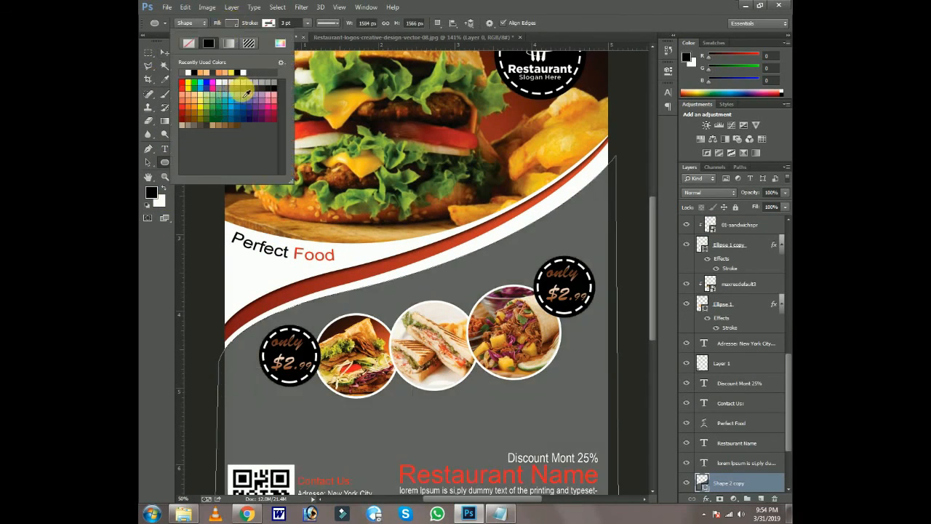
click(249, 89)
click(395, 22)
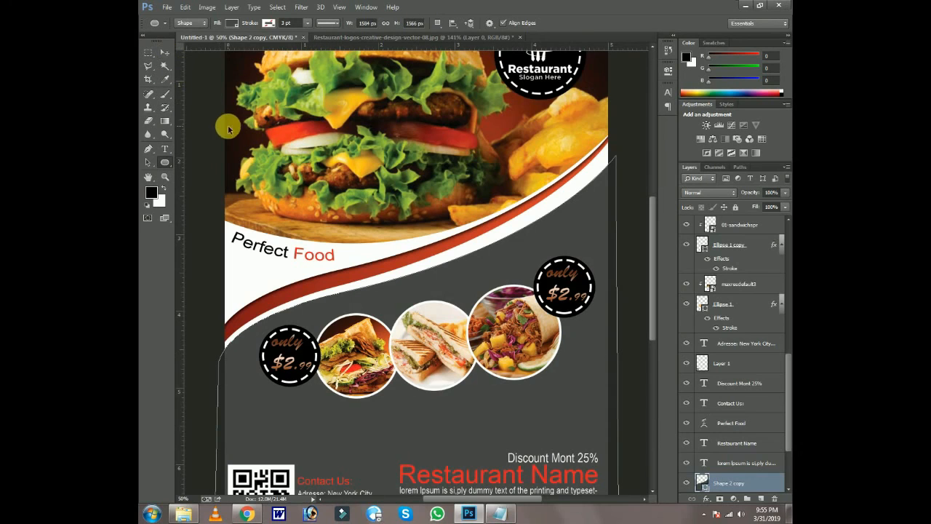
key(ctrl+z)
click(164, 54)
key(ctrl+0)
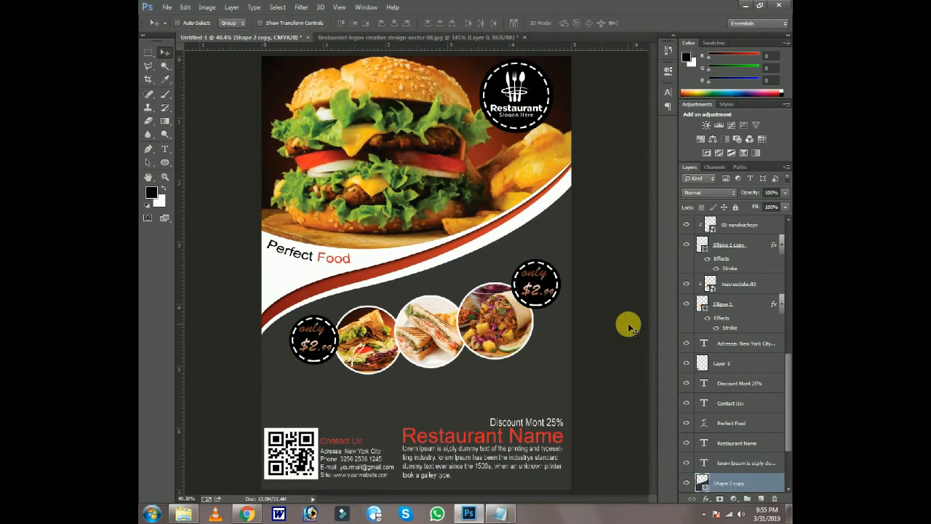